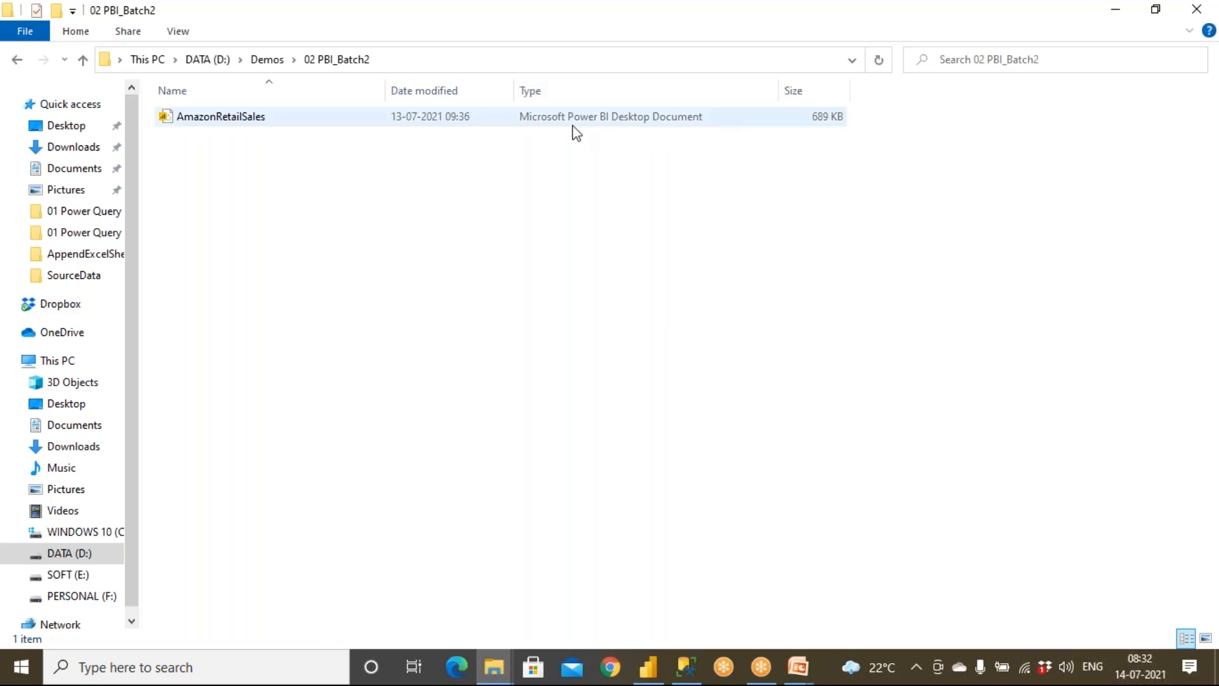
Step: Switch to Power BI Desktop, open the recent report AmazonRetailSales.pbix and look through its Sales, Country and Map pages
click(649, 672)
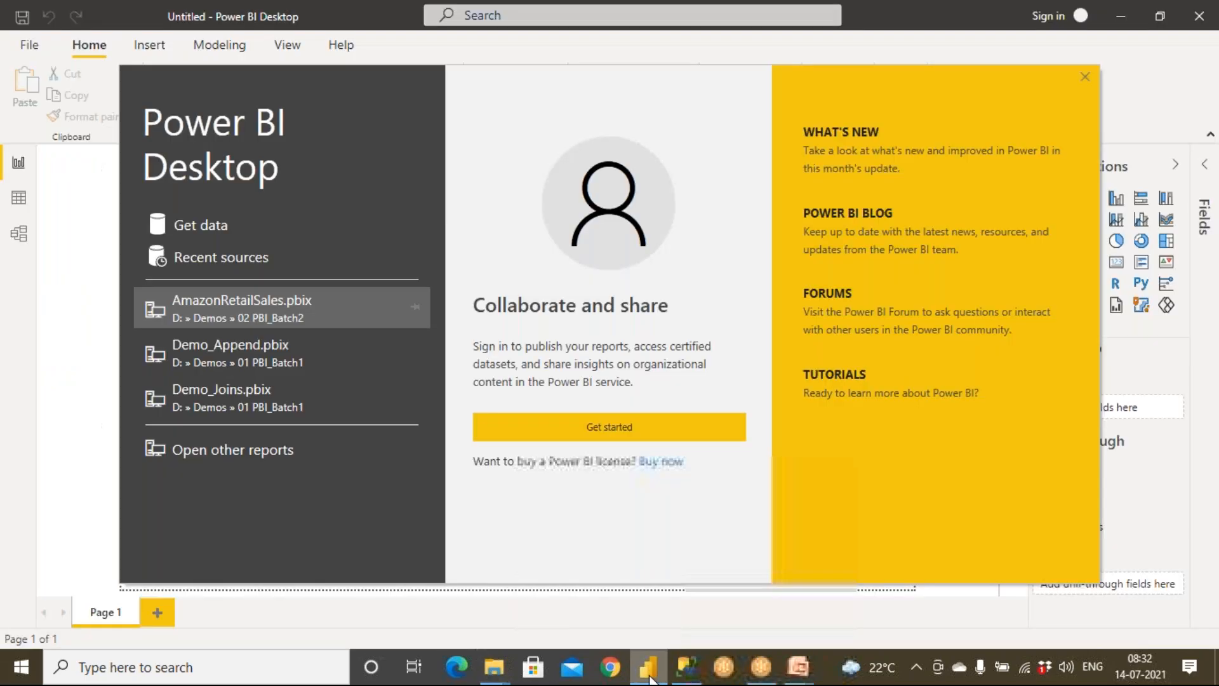
click(265, 310)
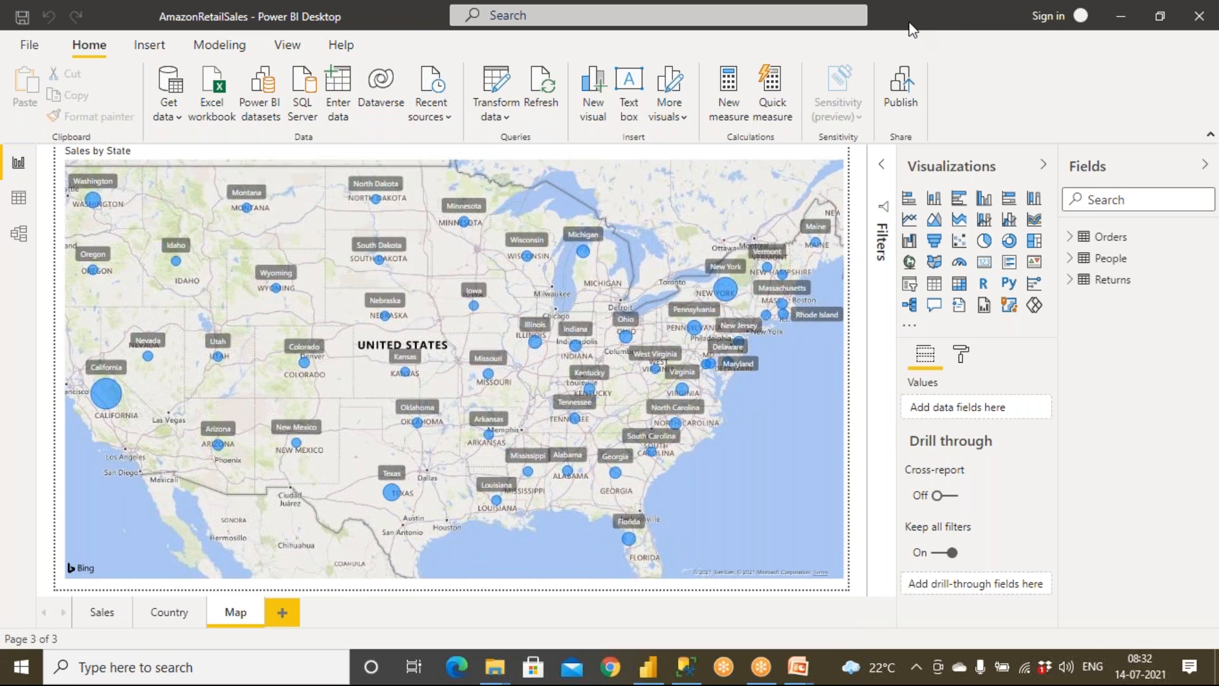
click(105, 611)
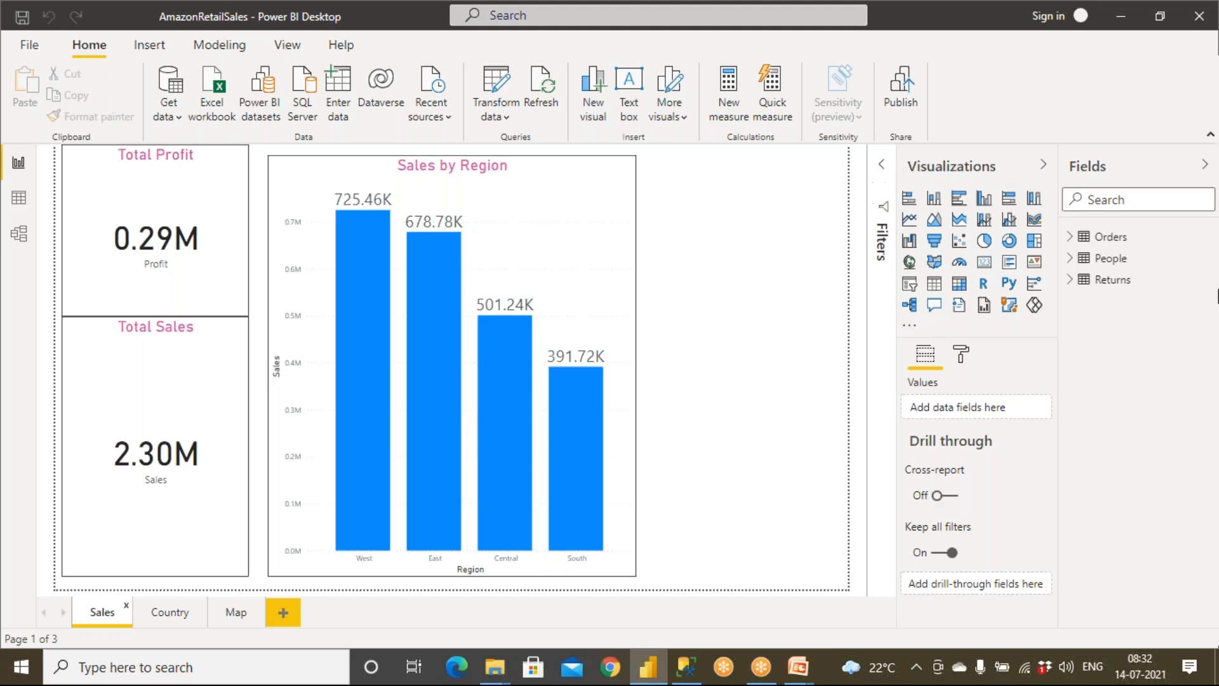
click(177, 612)
click(237, 615)
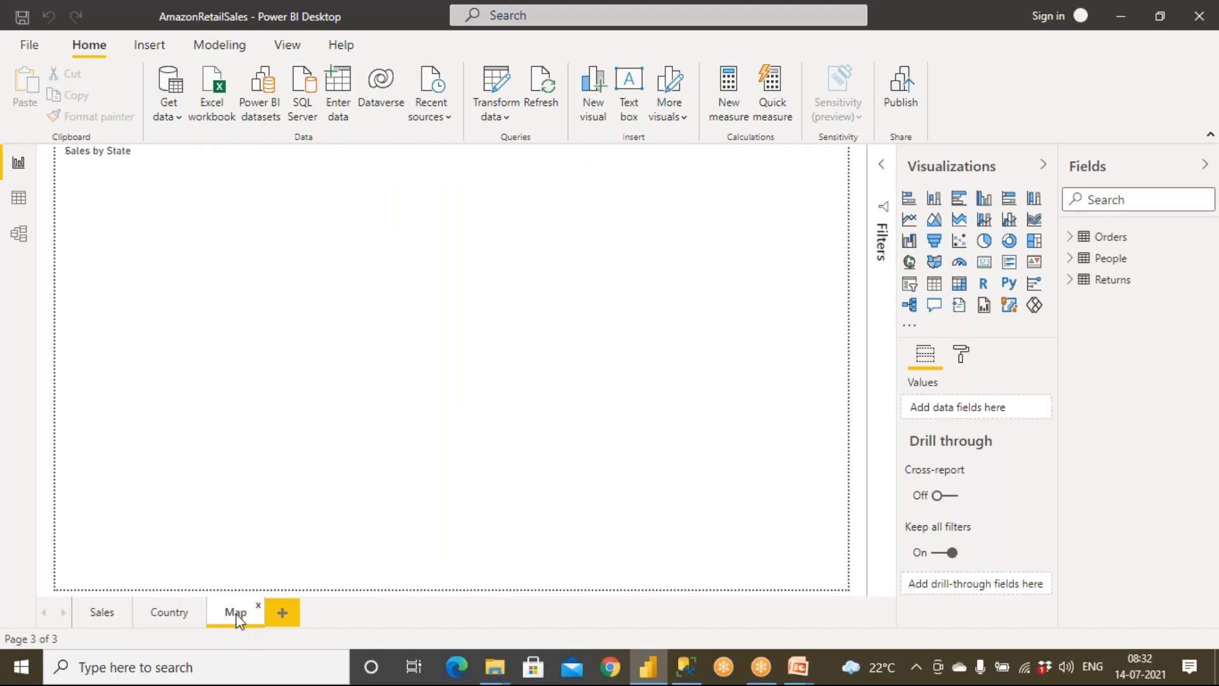
click(169, 612)
click(115, 615)
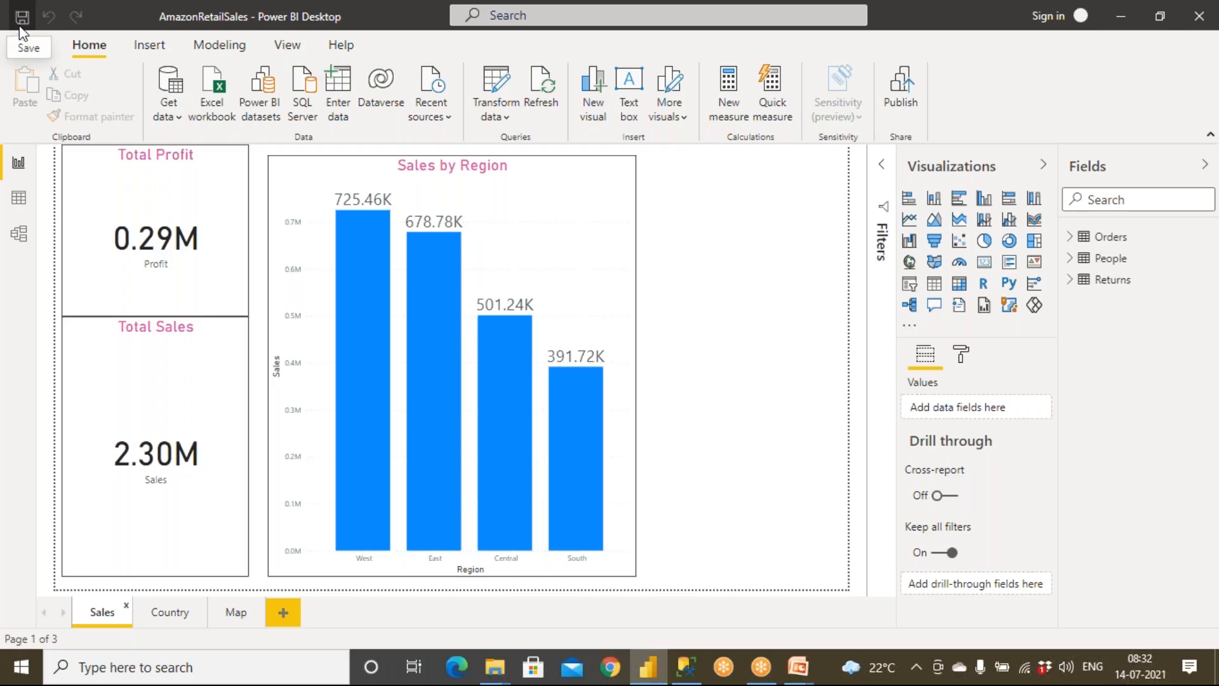
click(29, 44)
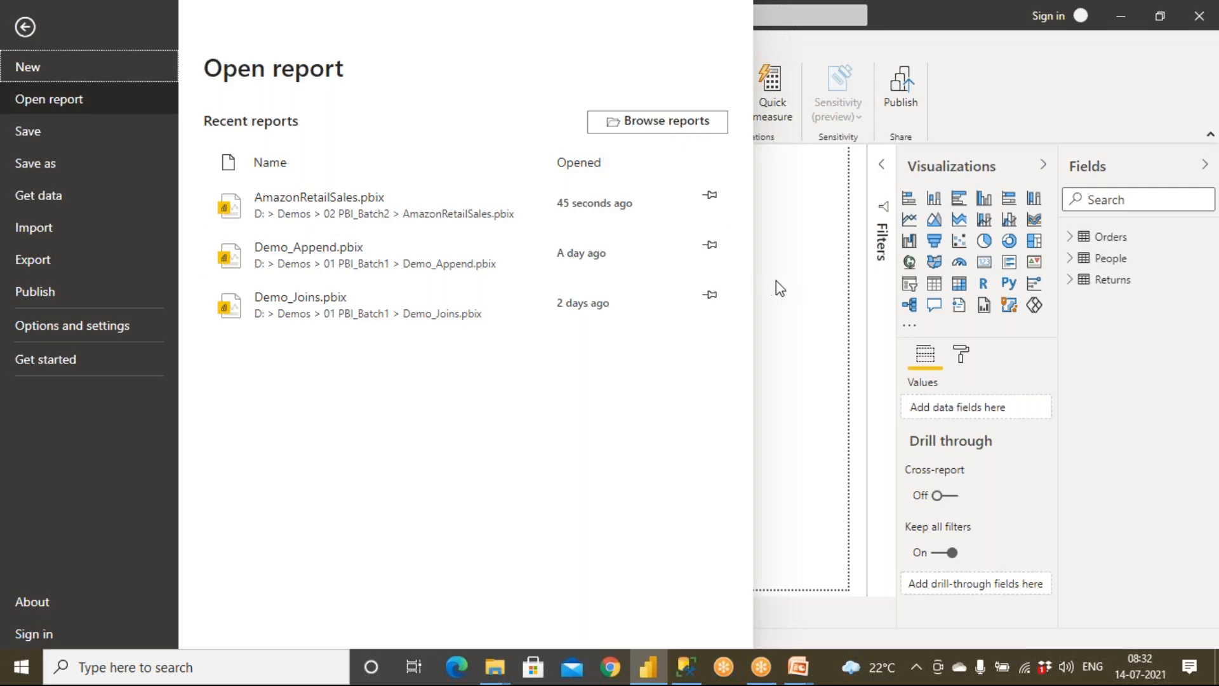
click(792, 283)
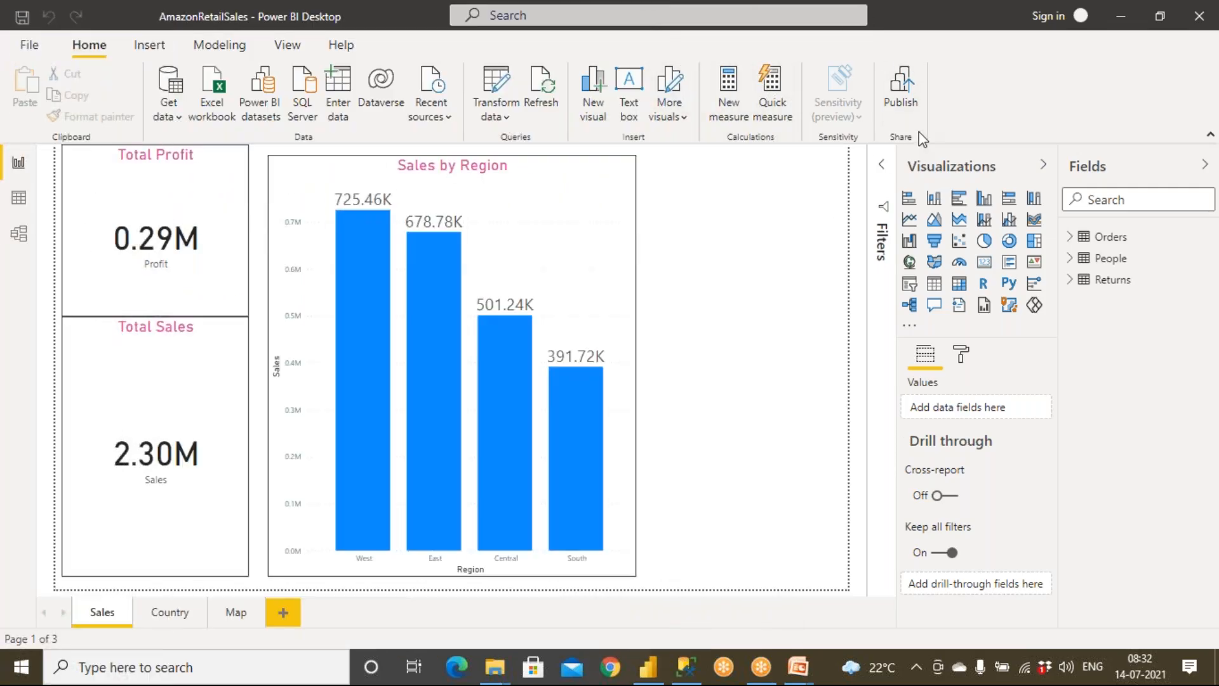
Step: Start signing in to Power BI Desktop by submitting the account's e-mail address
click(1054, 16)
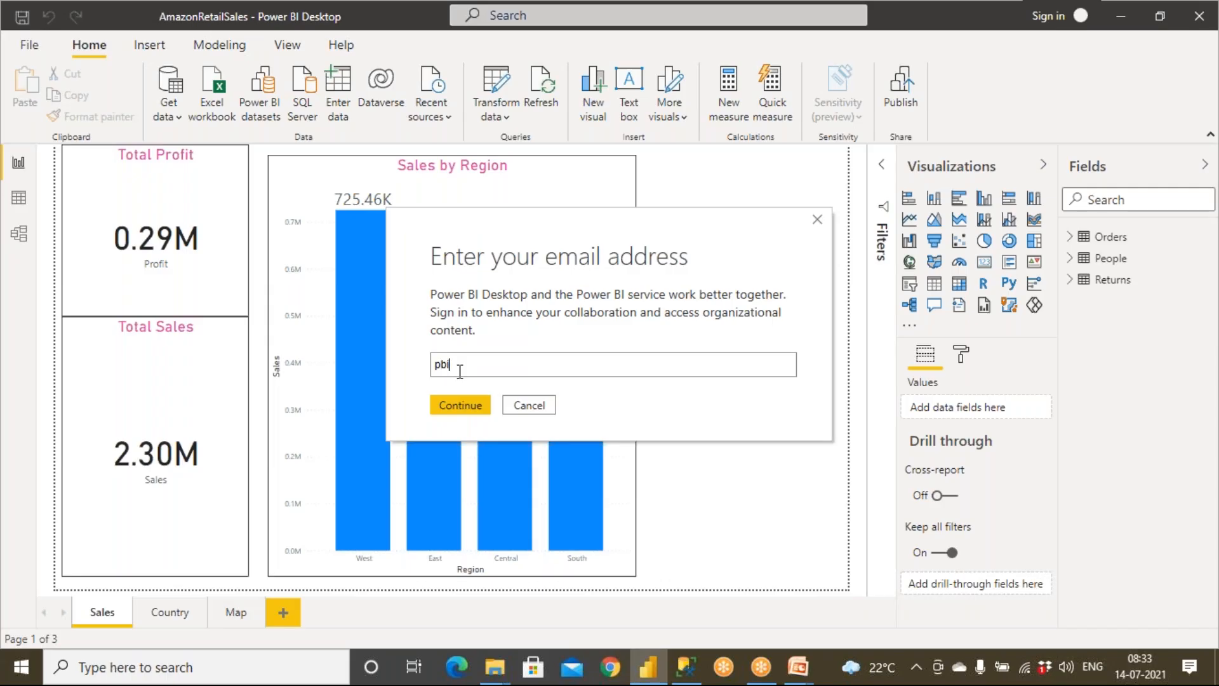
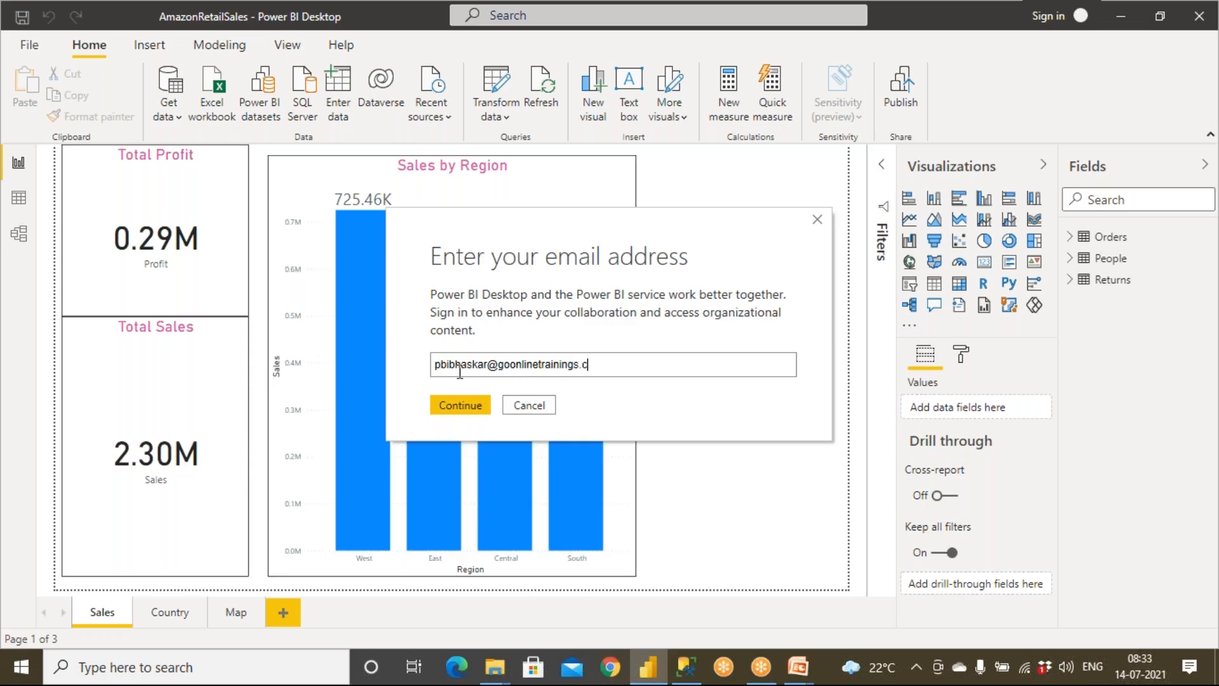
click(455, 404)
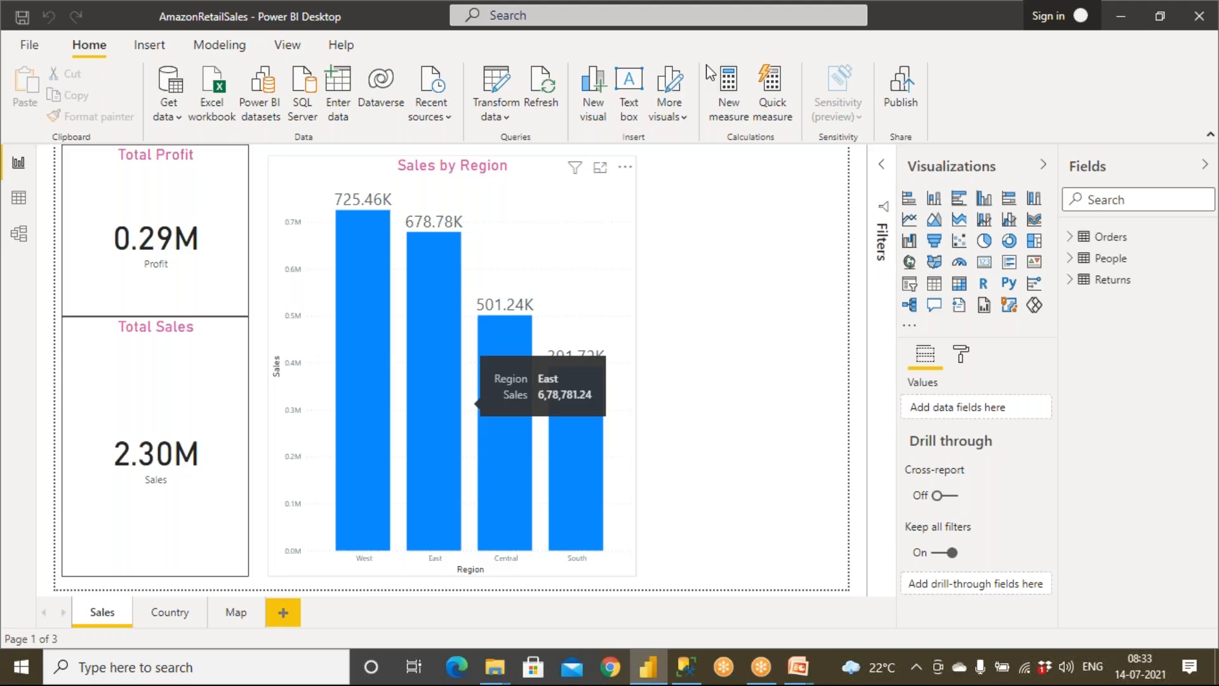
Step: Complete the Microsoft sign-in with the listed work account and its password, and return to the report in Power BI Desktop
click(652, 676)
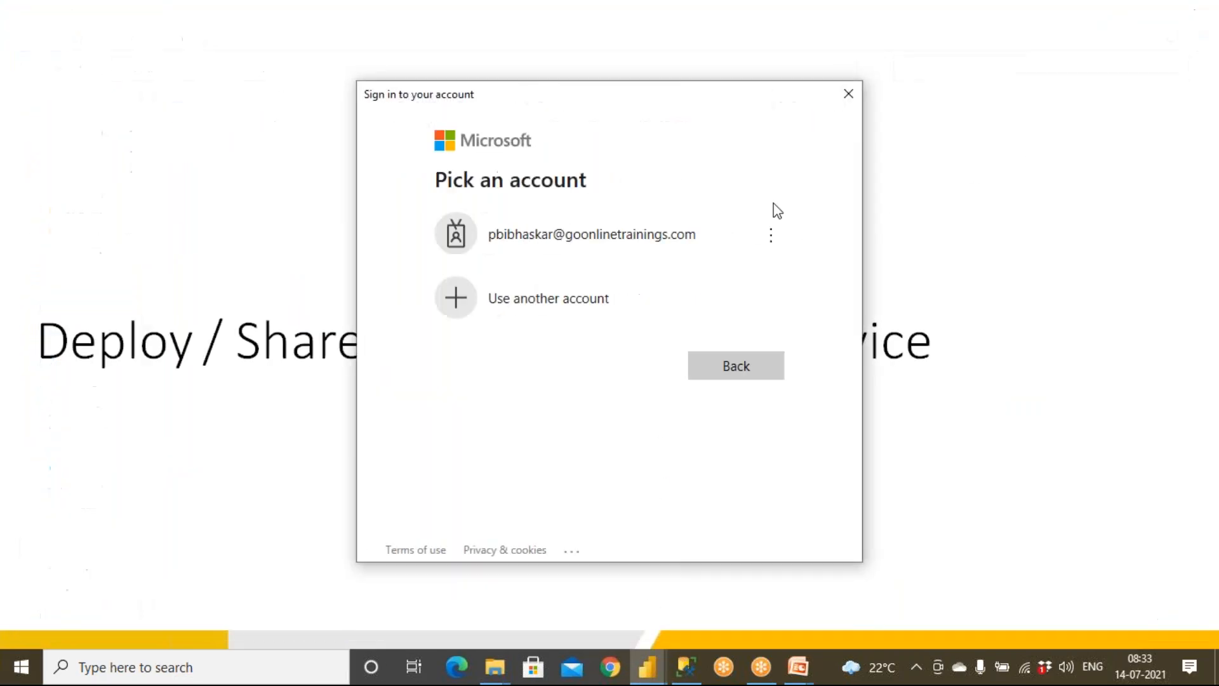
click(661, 247)
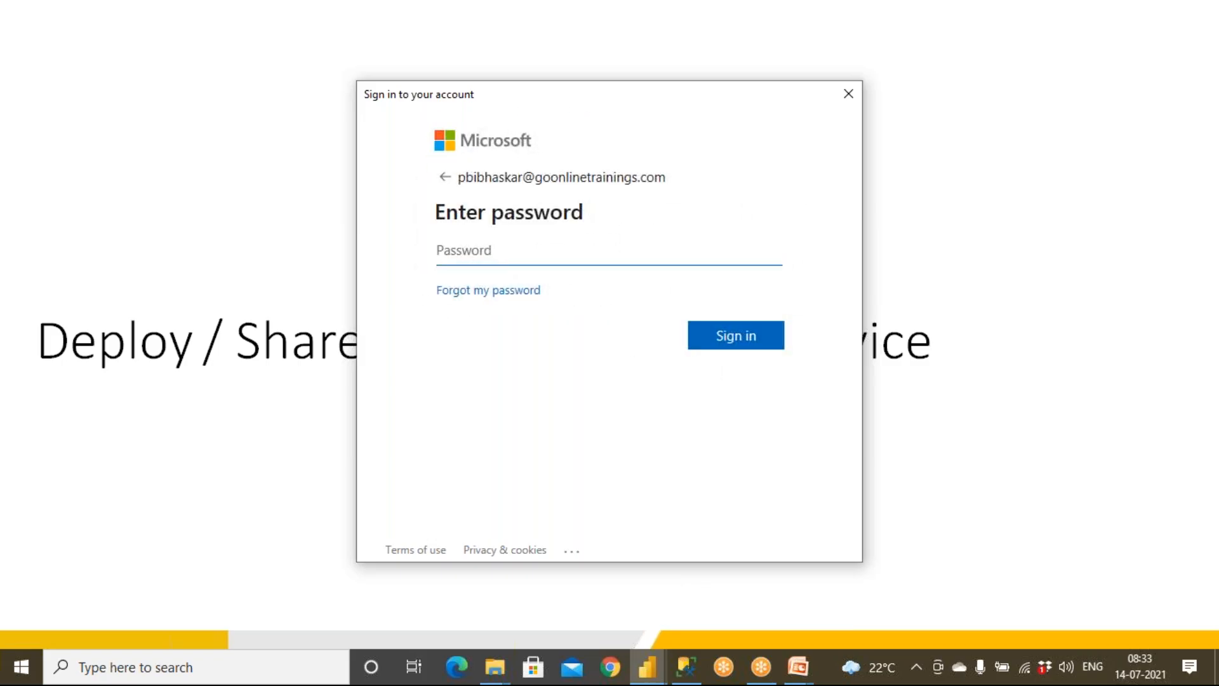
text(••••••••••)
click(729, 343)
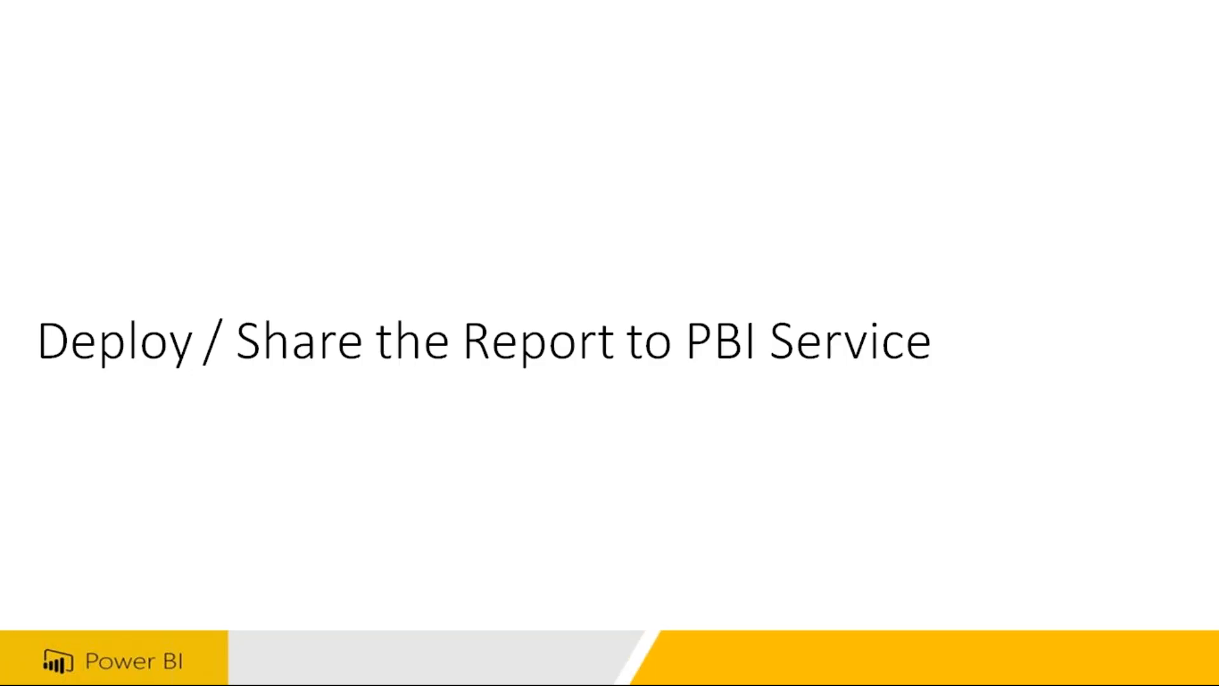
key(super)
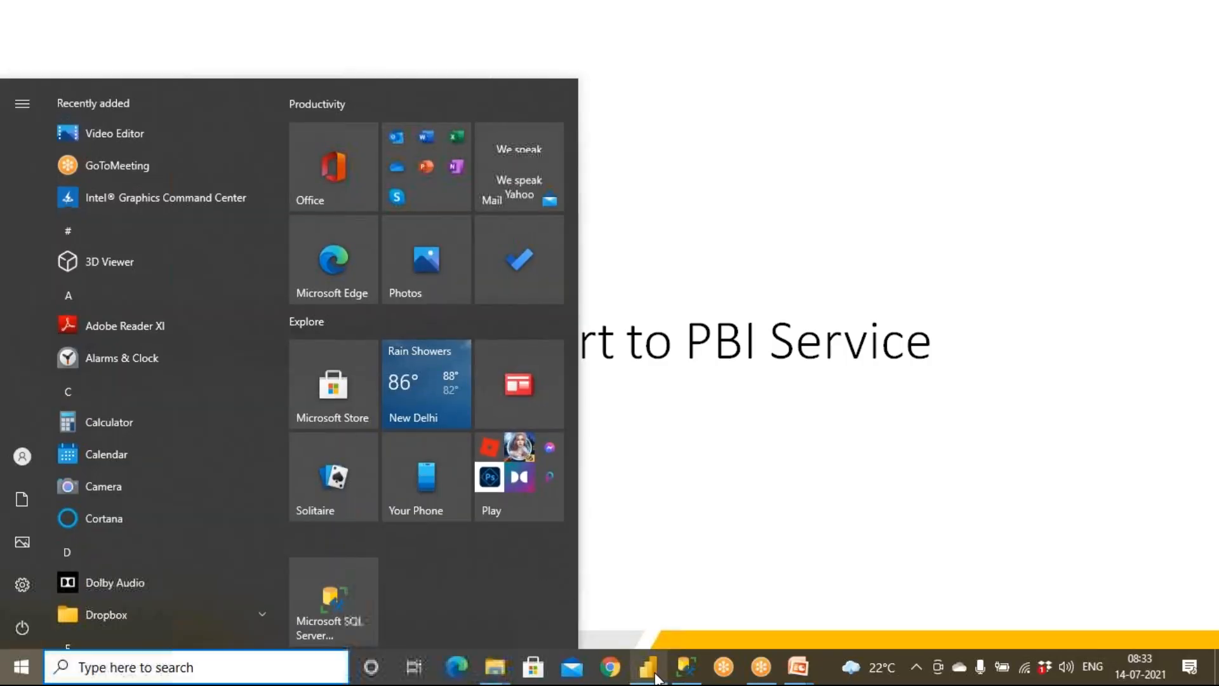
click(657, 677)
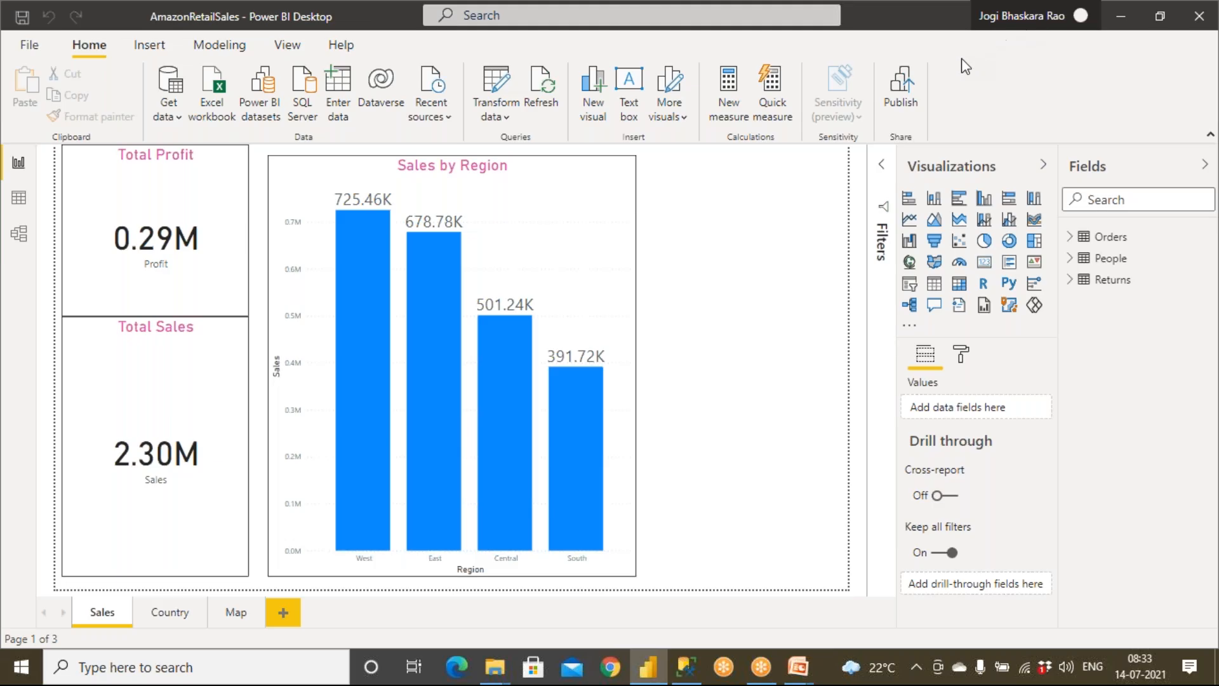
Step: Start publishing the AmazonRetailSales report to the Power BI service, bringing up the choice of destination workspace
click(900, 101)
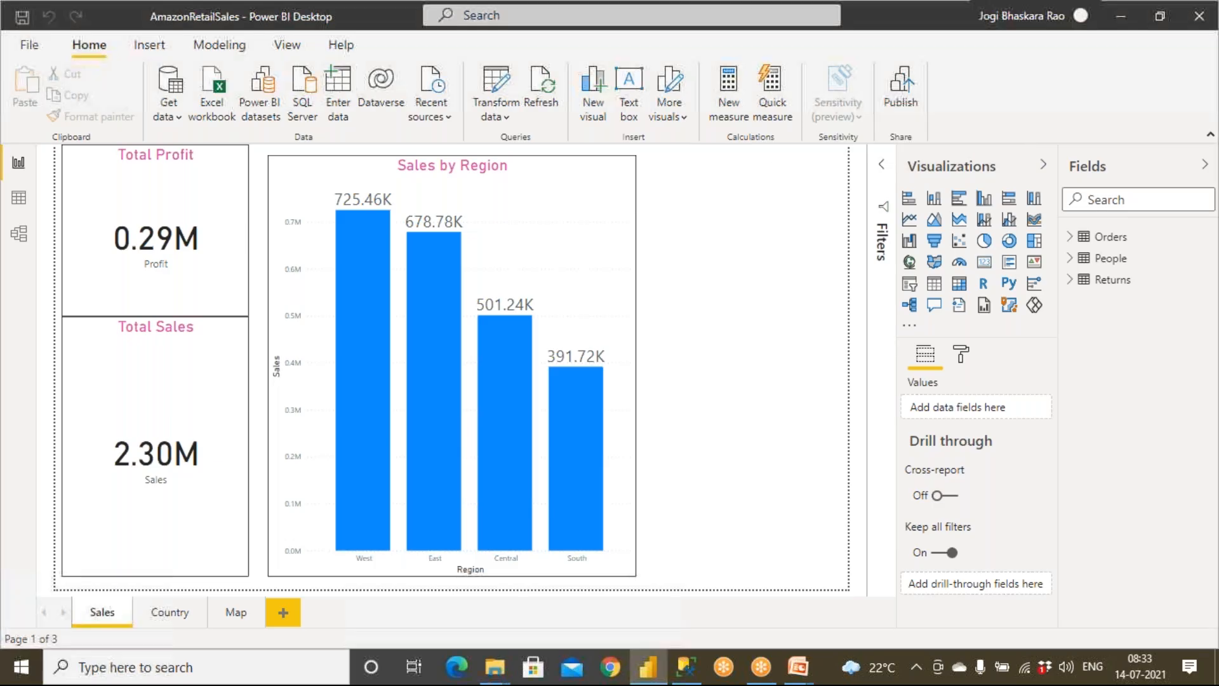
click(440, 253)
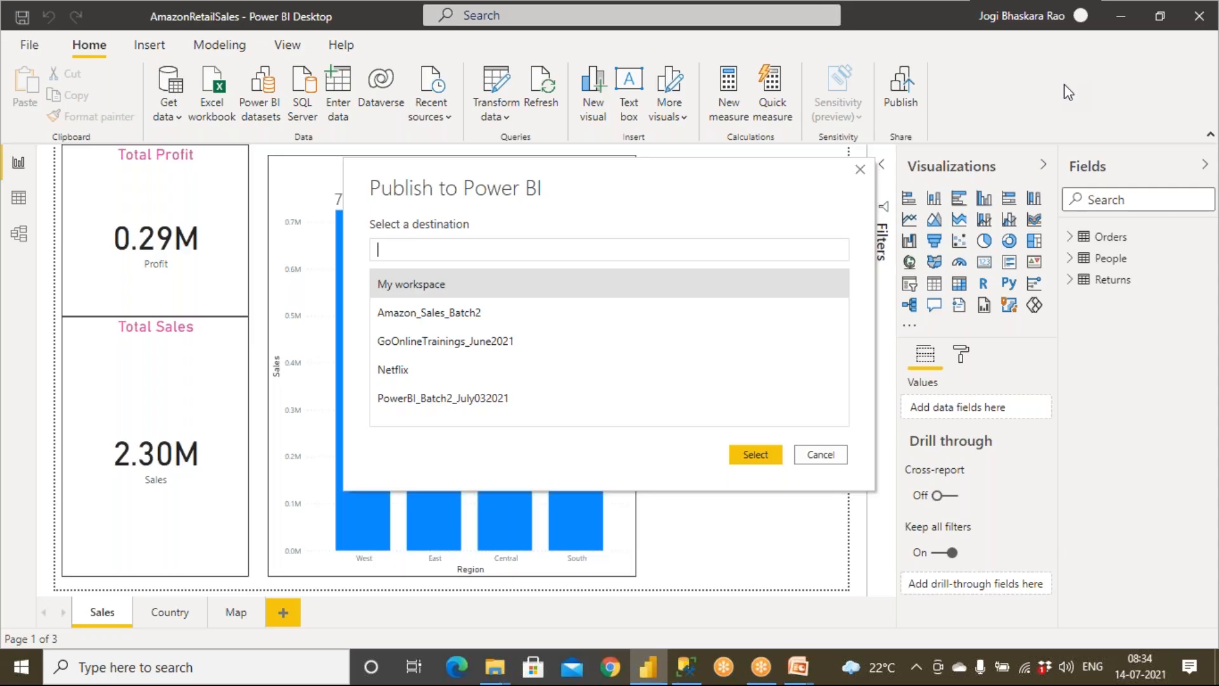
Step: Switch to Chrome, search for "app.powerbi.com login" and open the Microsoft Power BI sign-in page
click(622, 645)
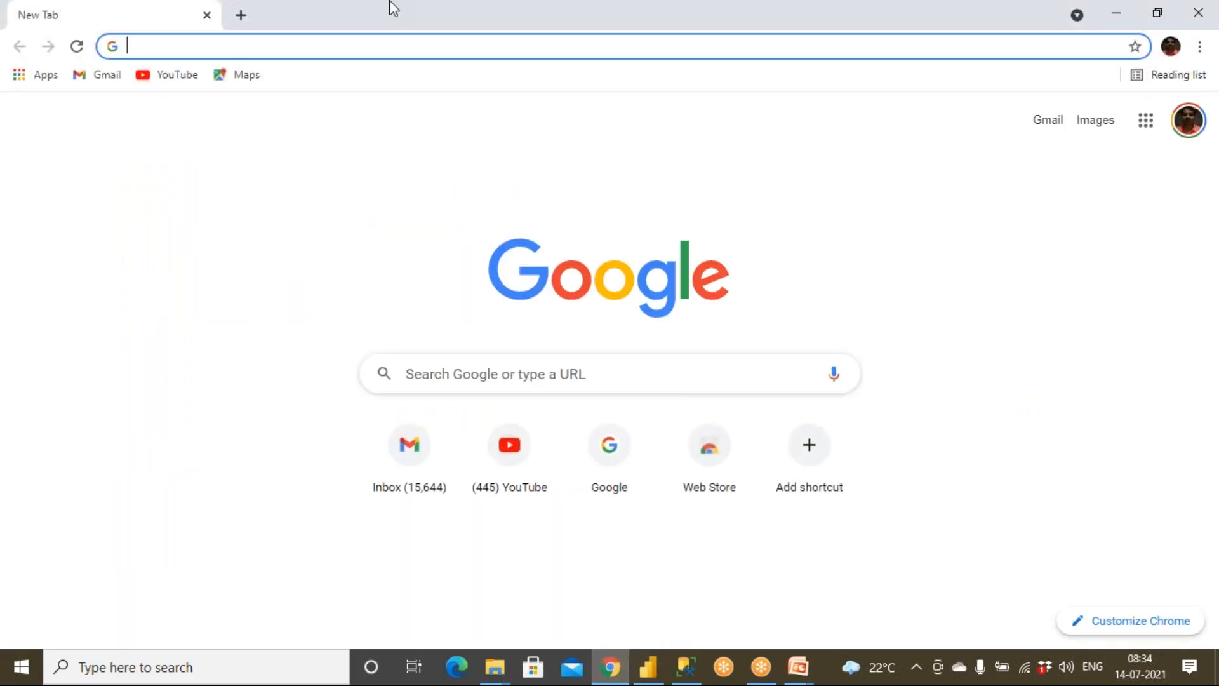
text(pb)
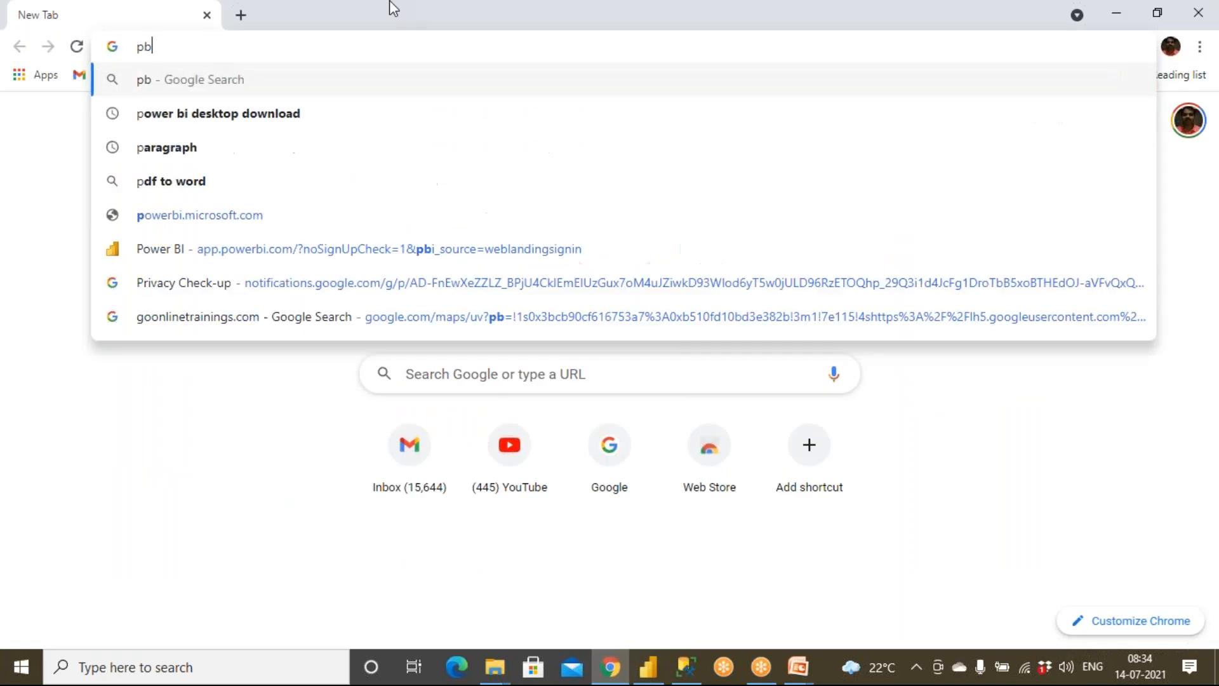
text(i.)
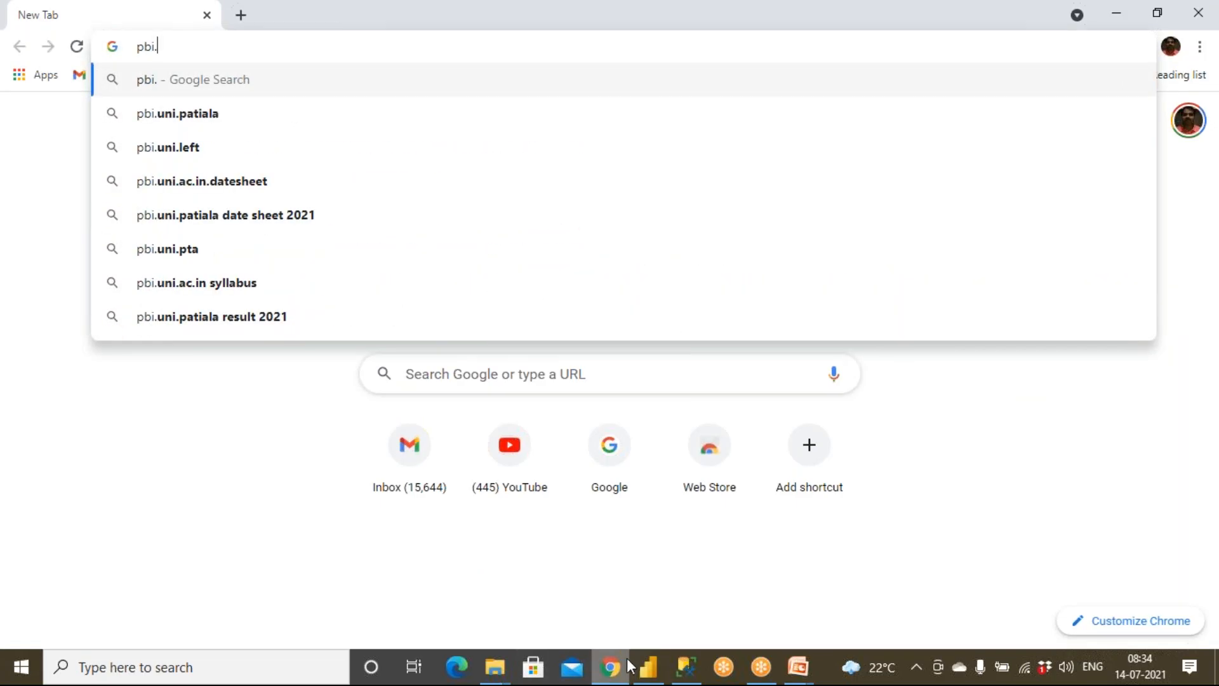
click(111, 44)
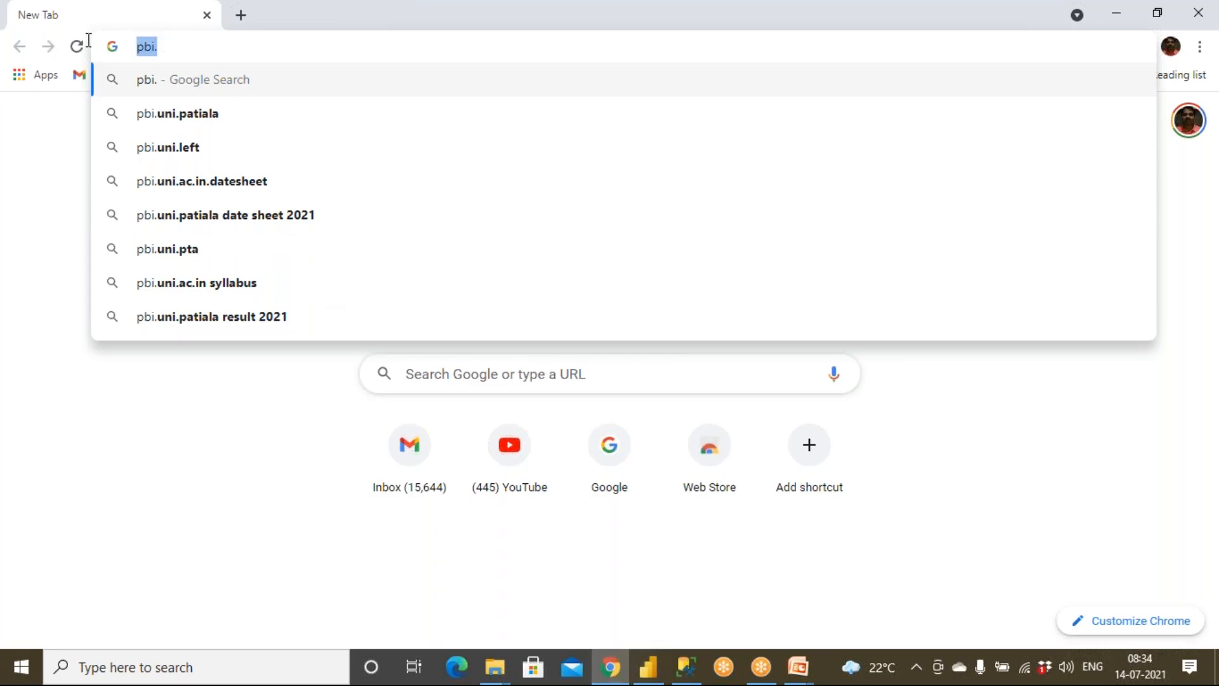
text(app)
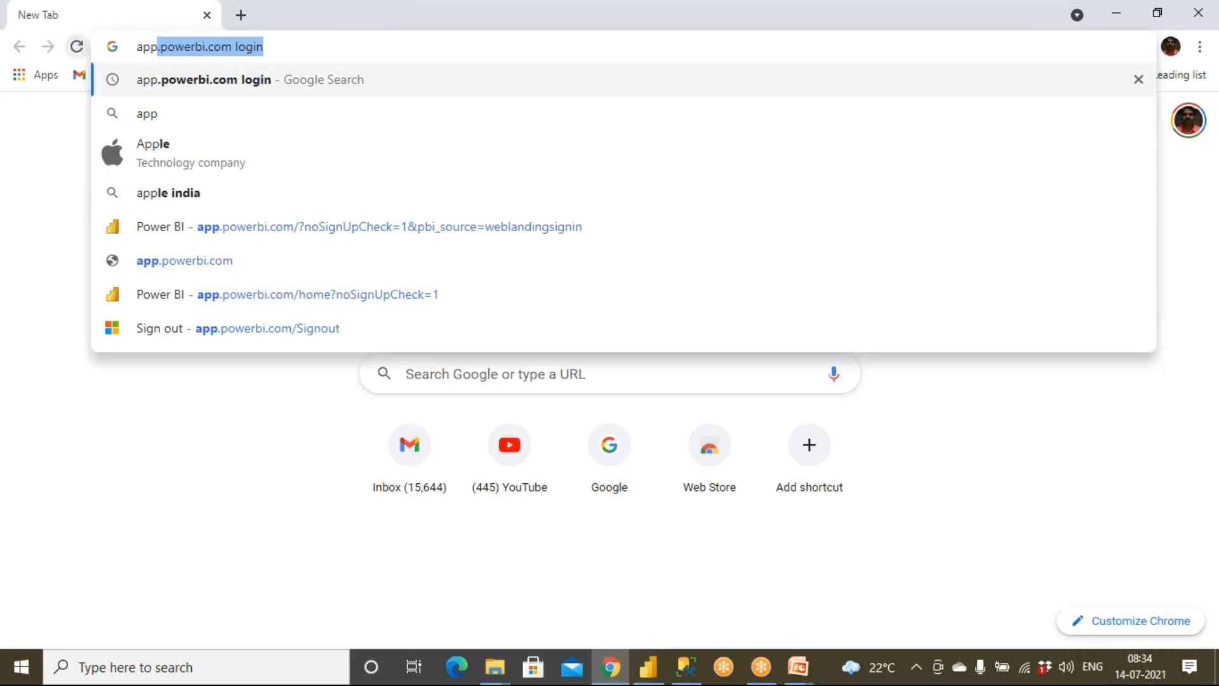
key(Return)
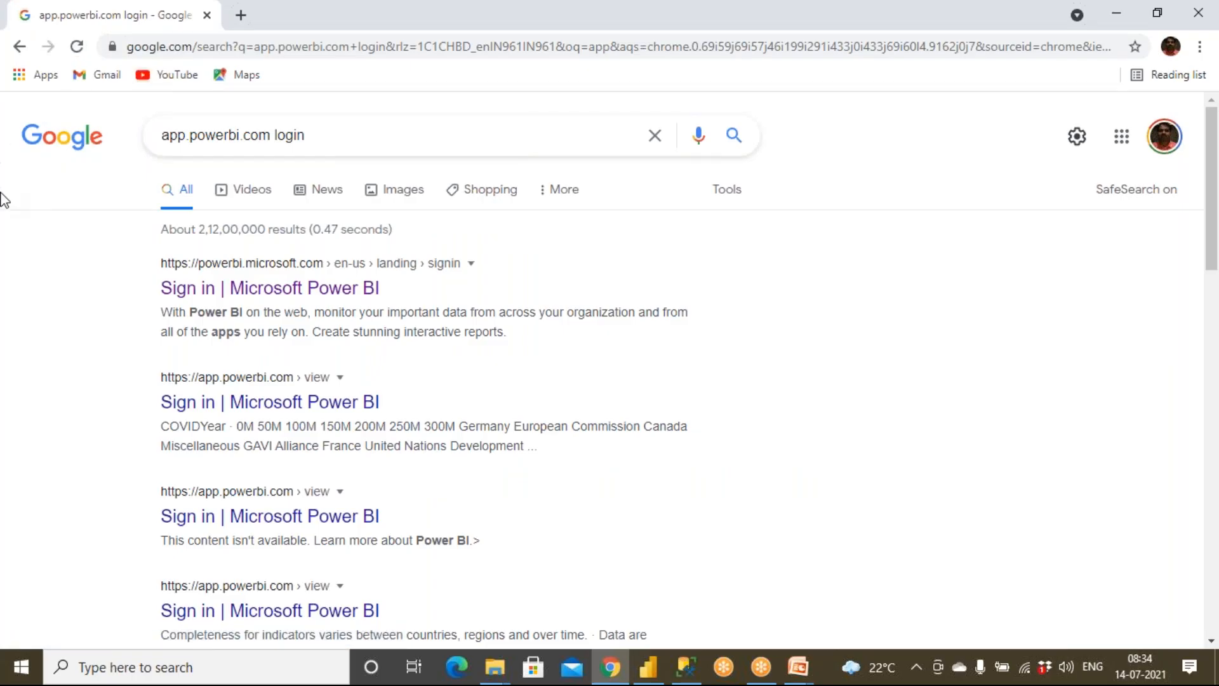
click(278, 297)
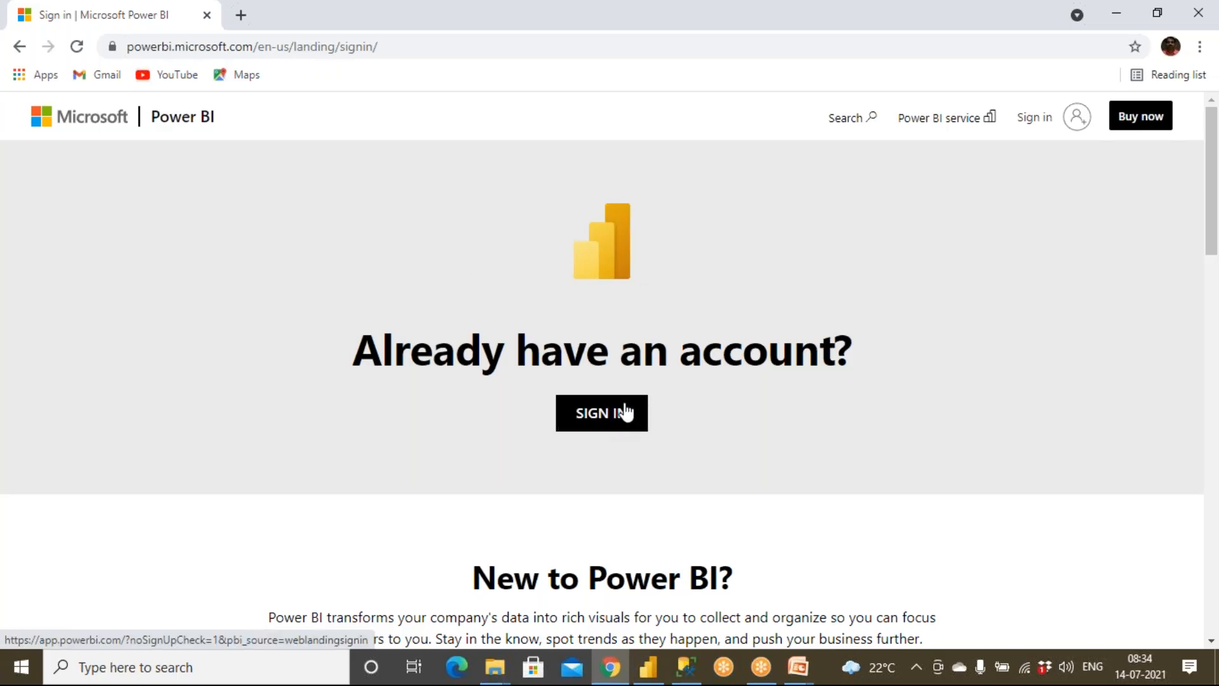
Step: Sign in to the Power BI website with the remembered work account and open the Power BI service
click(1034, 130)
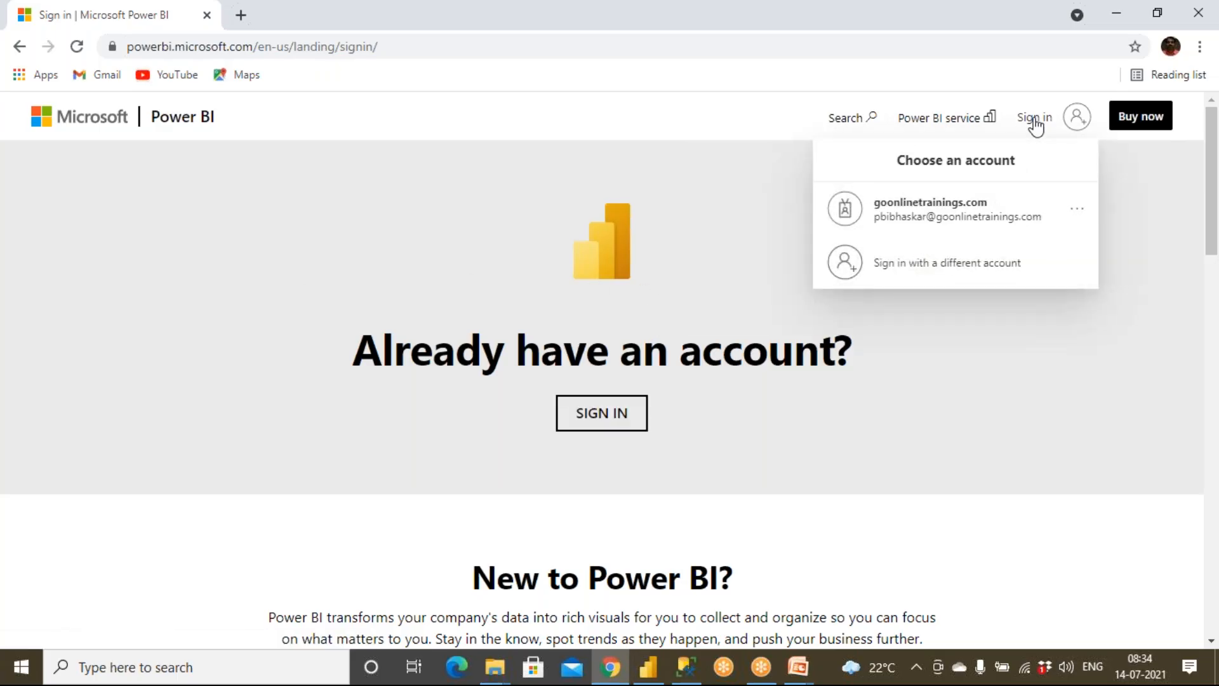
click(951, 202)
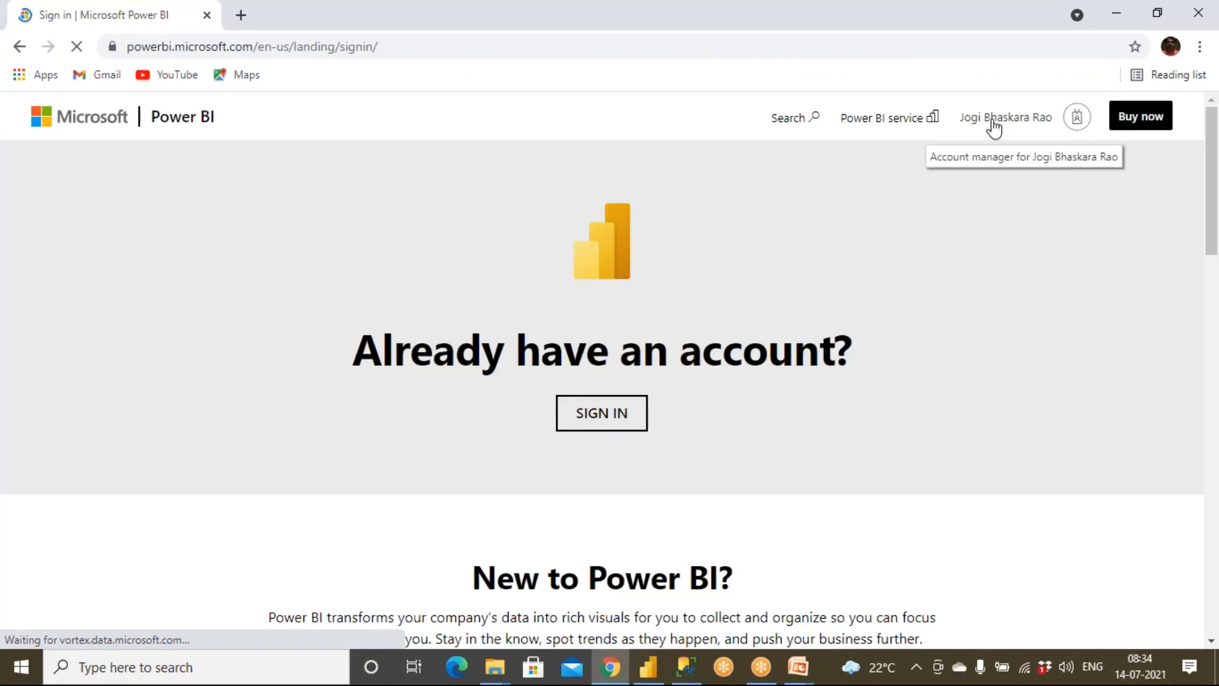
click(991, 129)
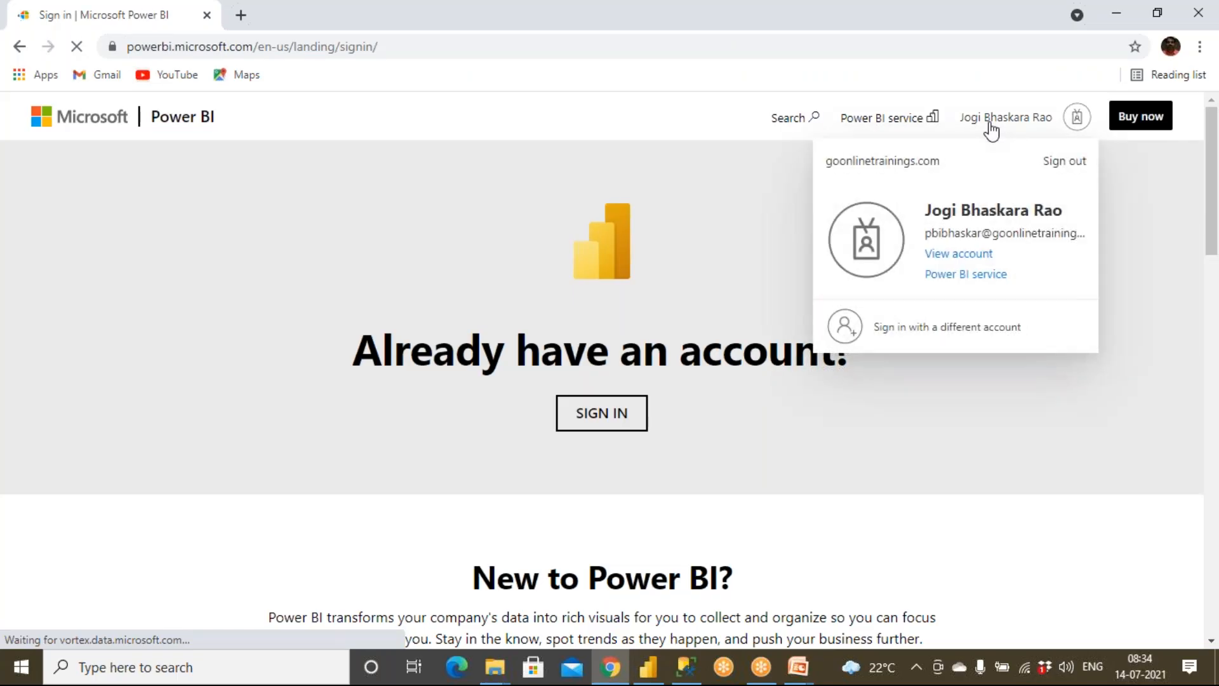
click(939, 275)
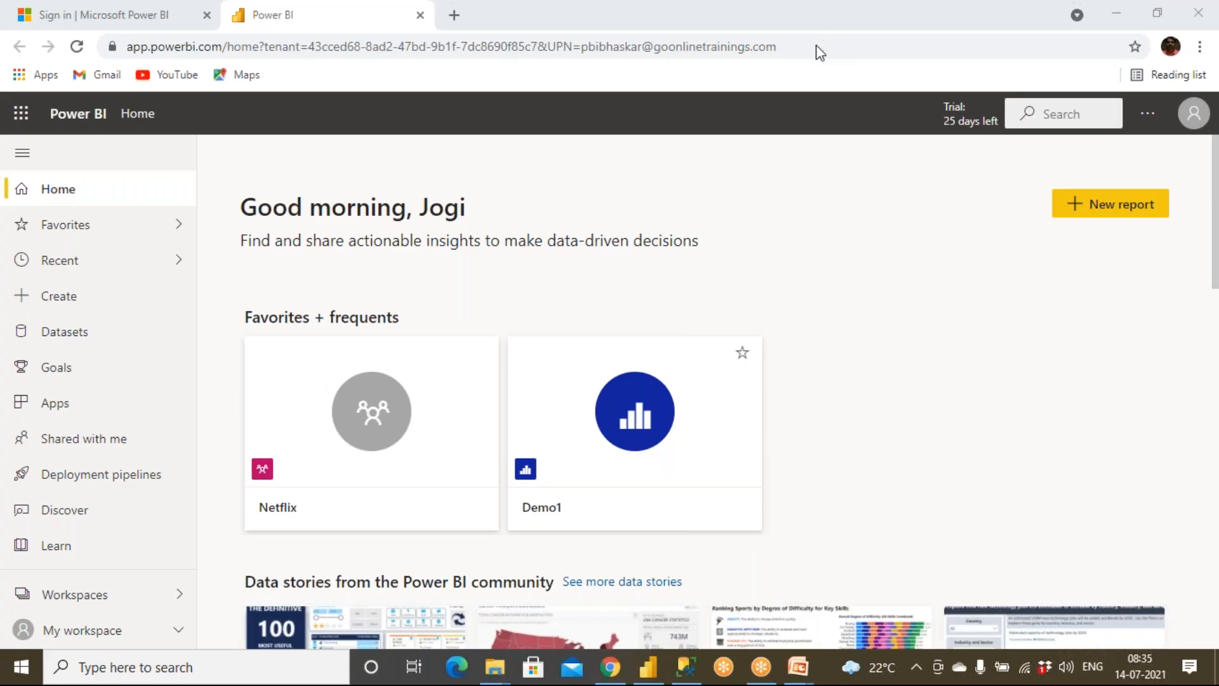
Step: Examine the list of workspaces in the Power BI service and the options available for PowerBI_Batch2_July032021
mouse_move(3, 607)
mouse_down()
mouse_move(92, 605)
mouse_move(195, 576)
mouse_move(66, 562)
mouse_move(7, 583)
mouse_move(94, 606)
mouse_up()
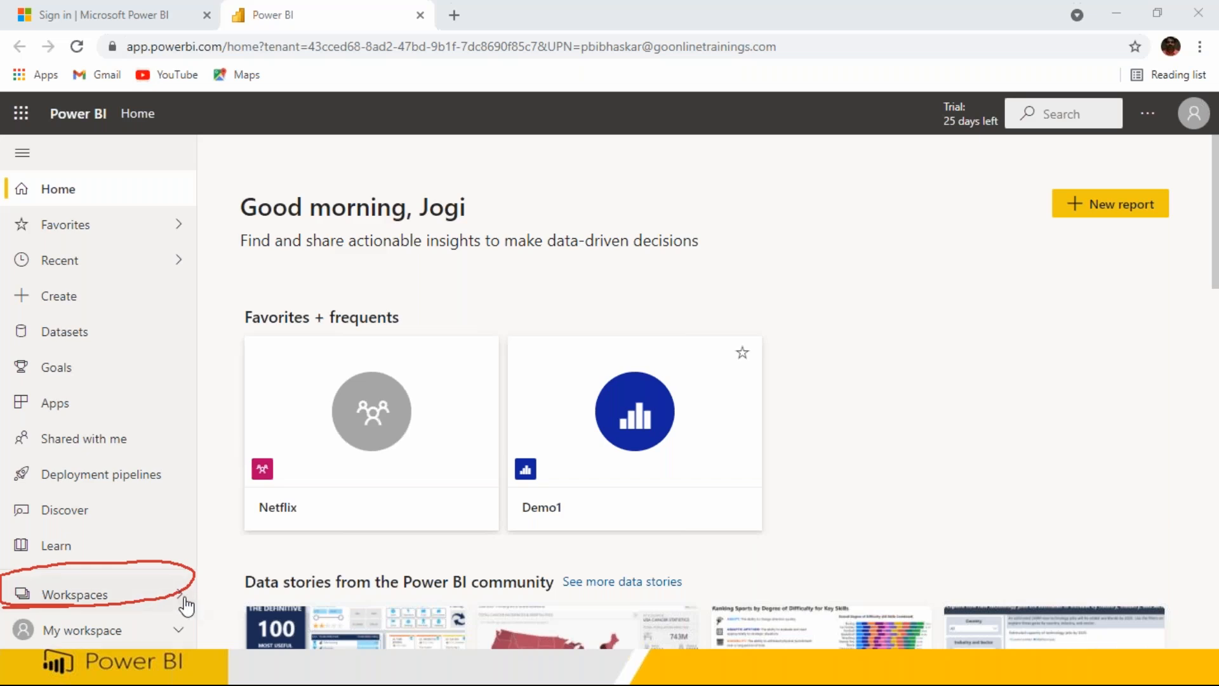
click(113, 597)
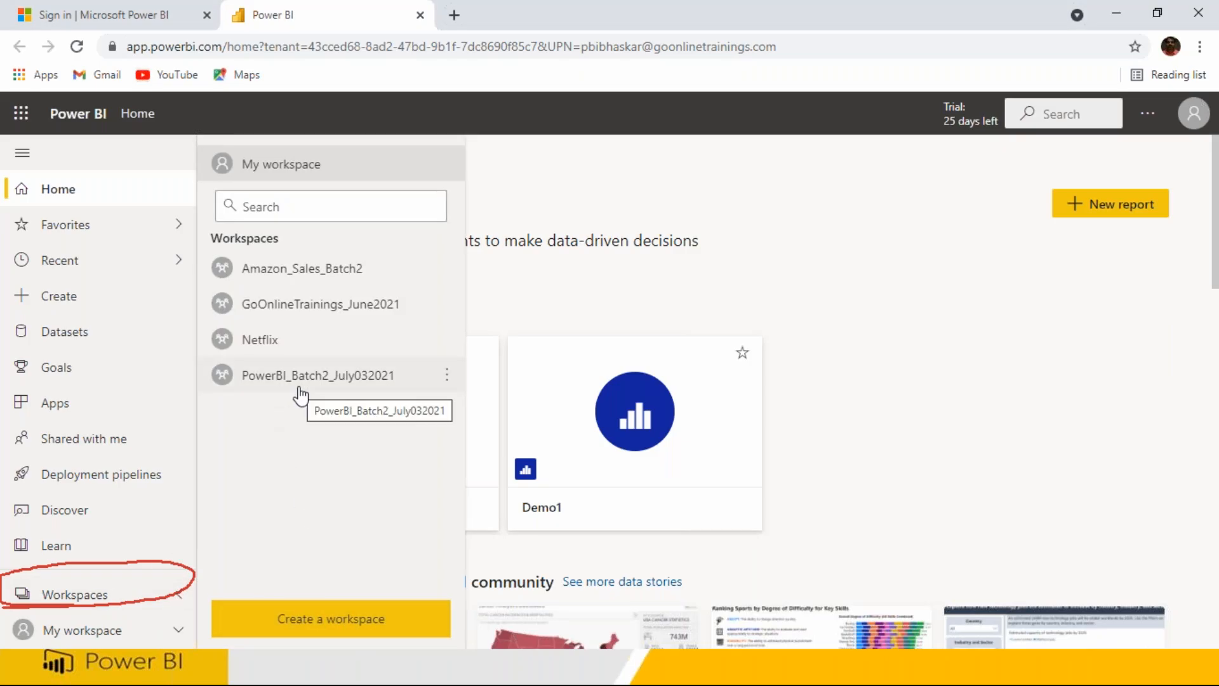
click(447, 375)
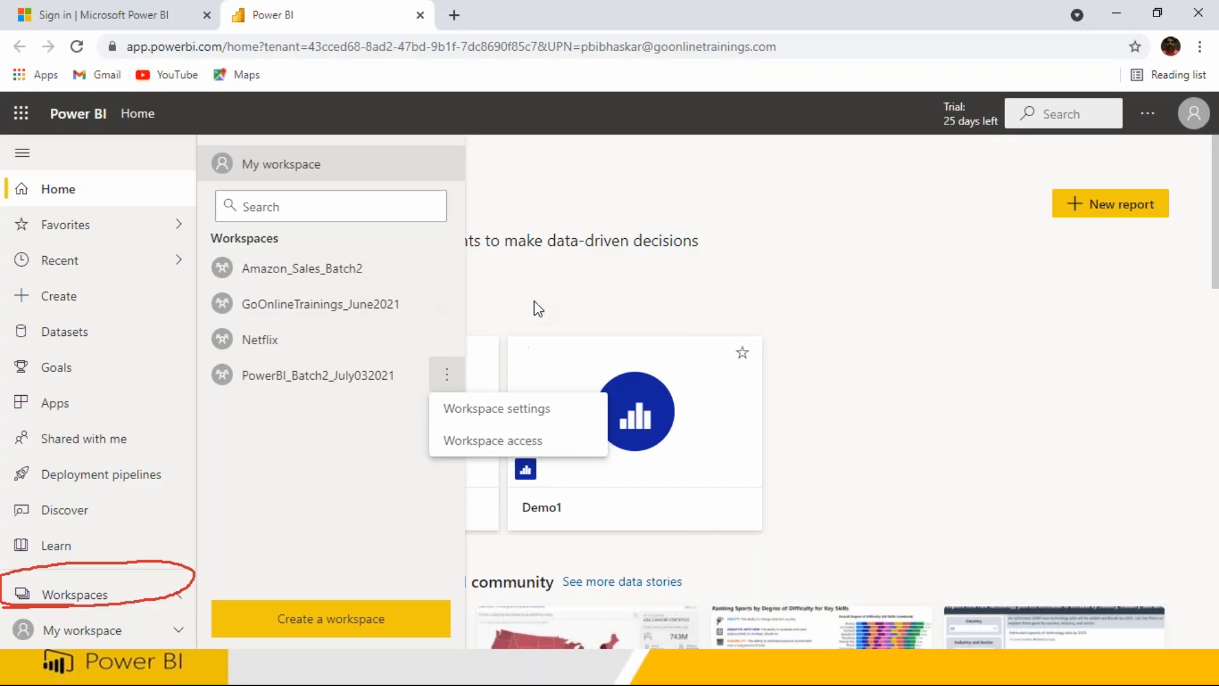
click(521, 288)
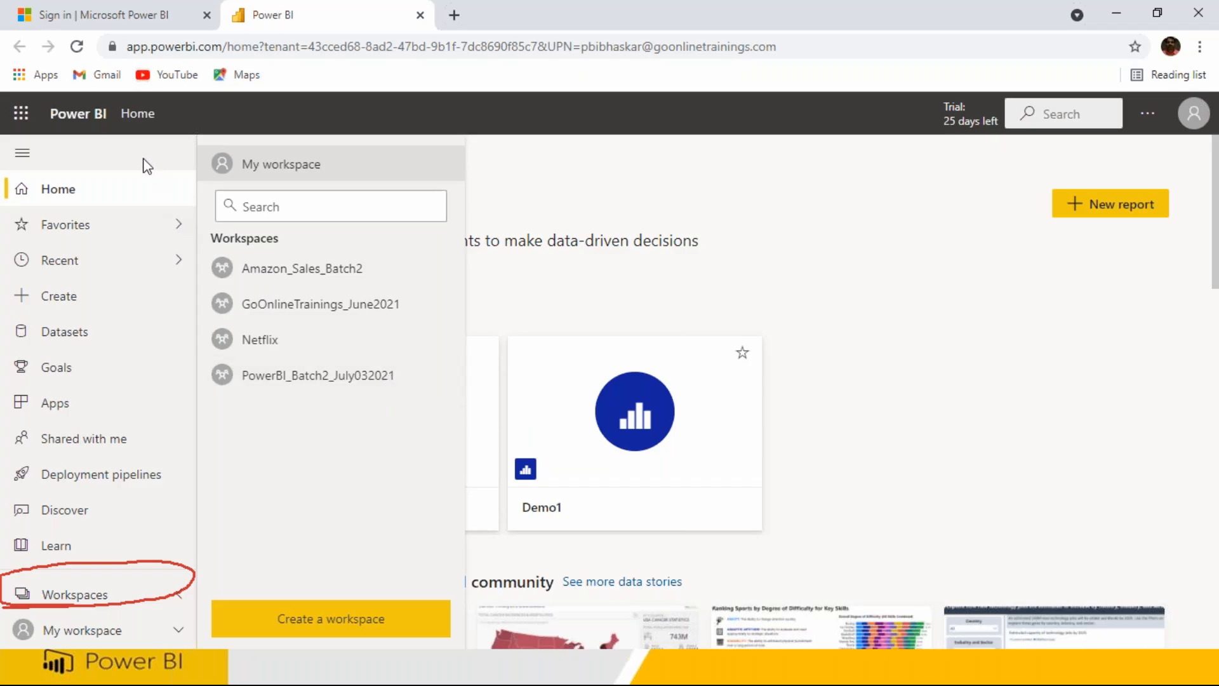
key(super)
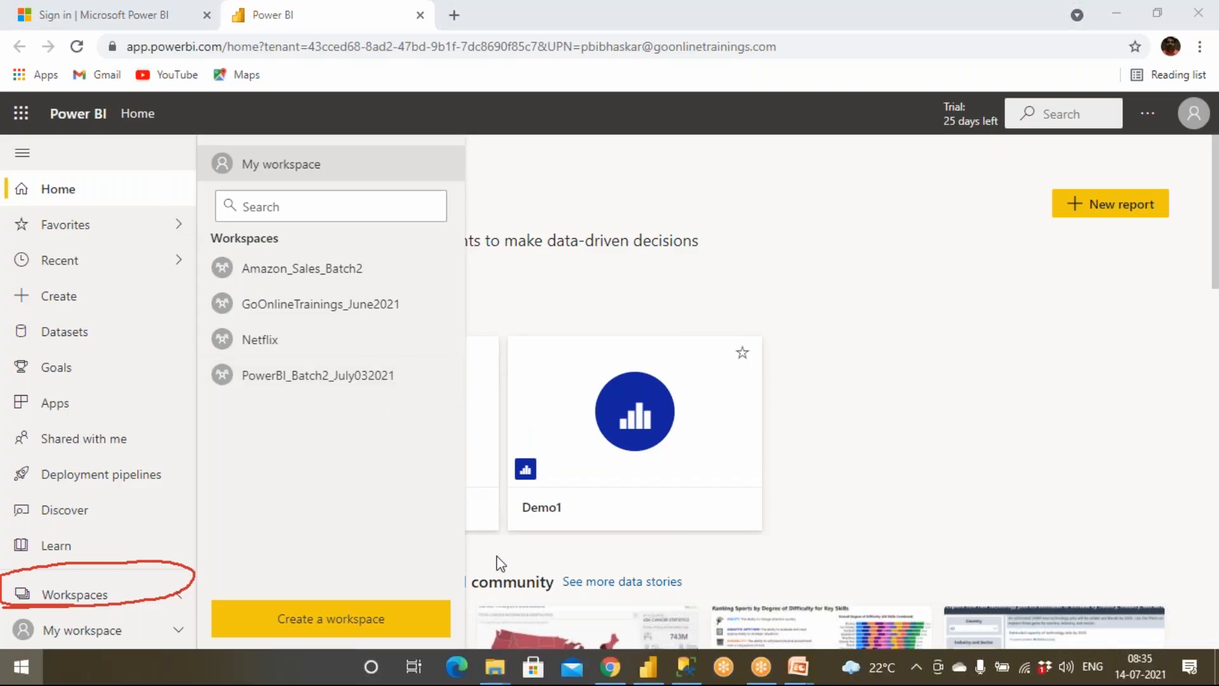
click(686, 550)
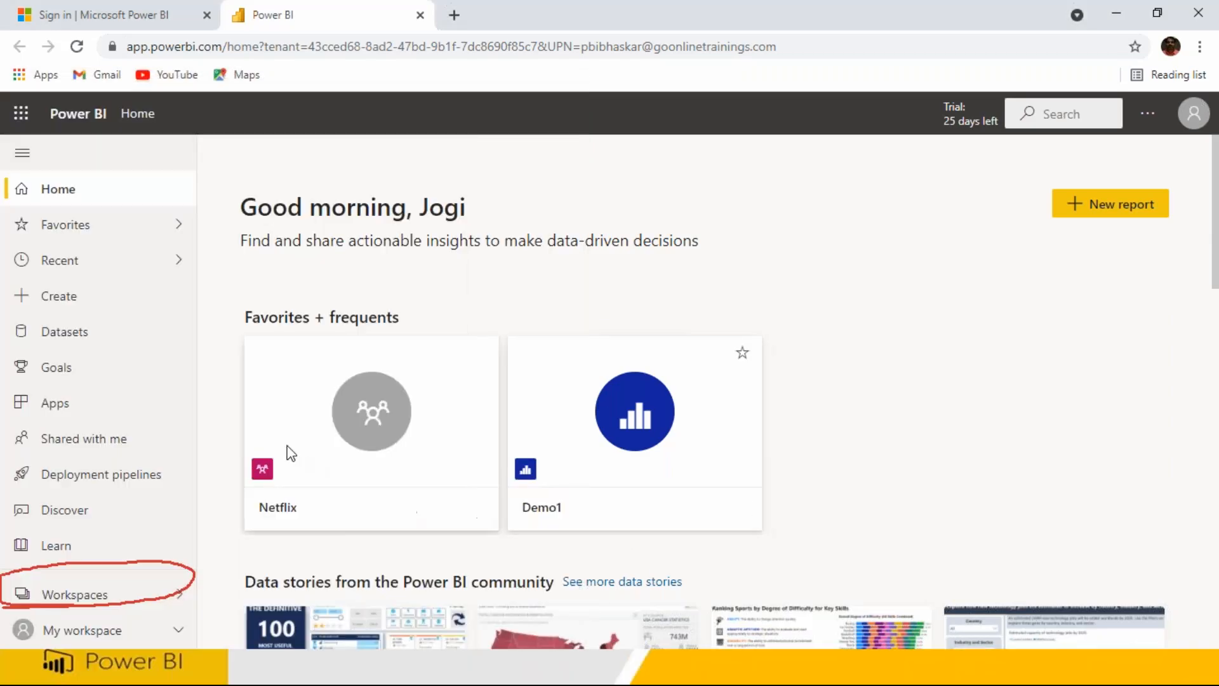
click(169, 597)
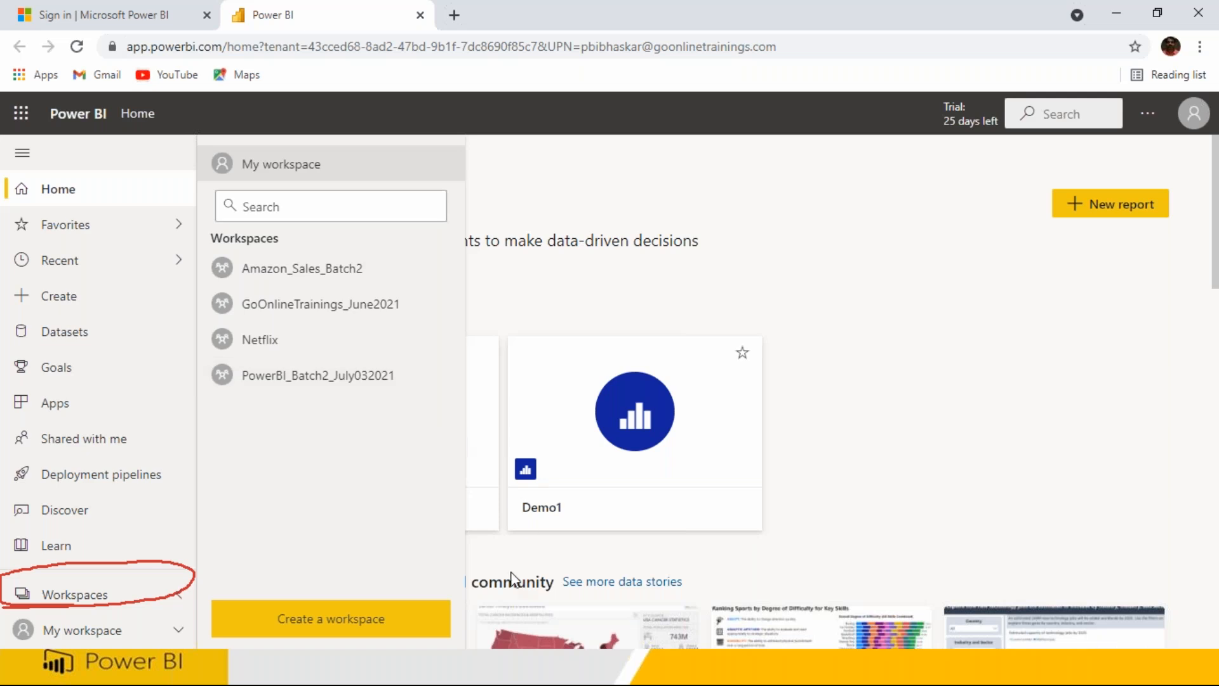
Step: Return to Power BI Desktop and cancel the pending choice of publishing destination
key(super)
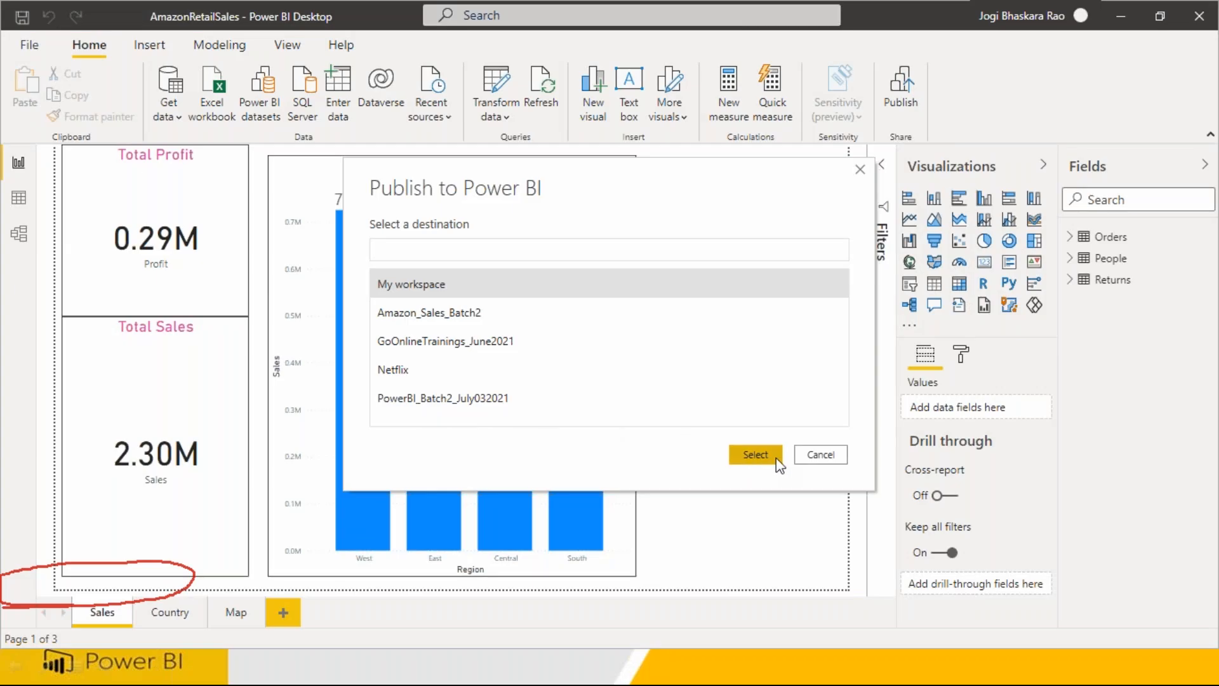
click(818, 455)
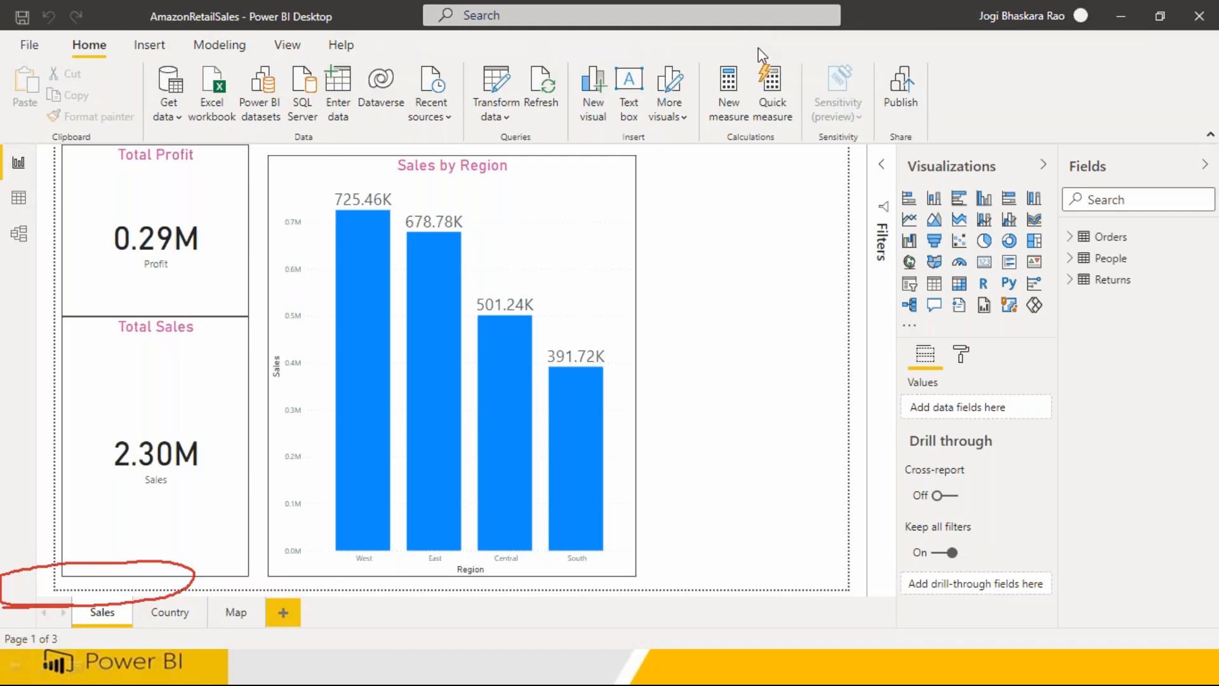
mouse_move(231, 14)
mouse_down()
mouse_move(337, 14)
mouse_move(194, 27)
mouse_up()
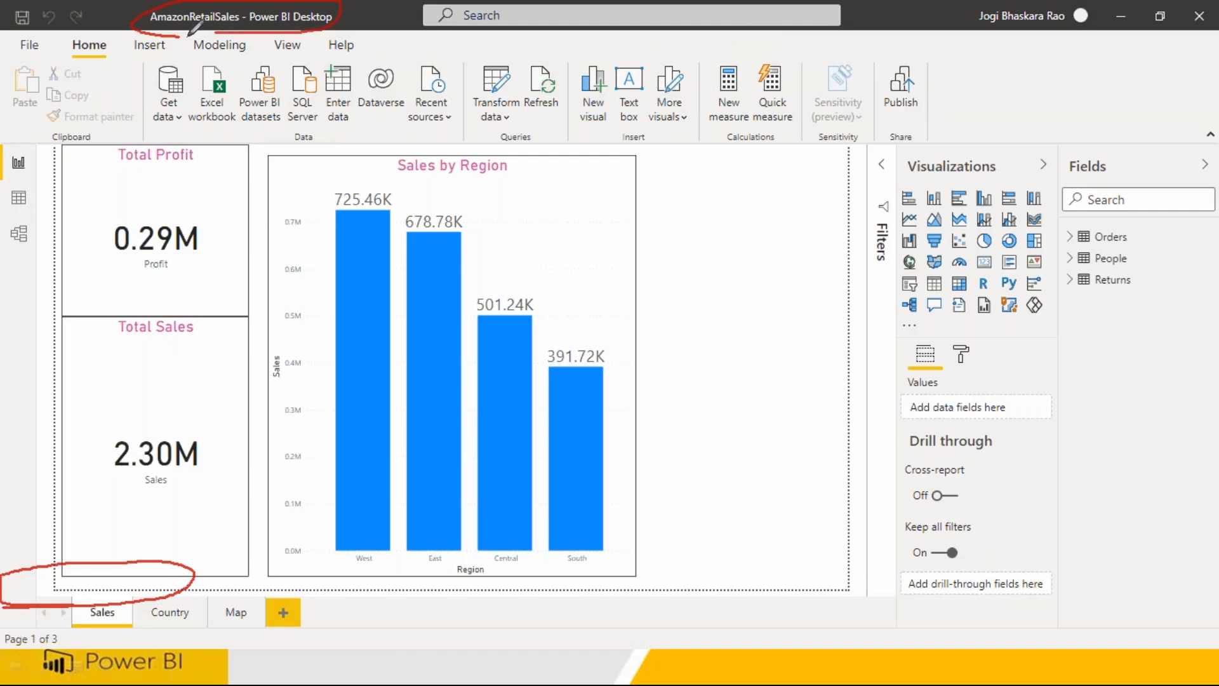
mouse_move(901, 43)
mouse_down()
mouse_move(953, 116)
mouse_move(918, 41)
mouse_up()
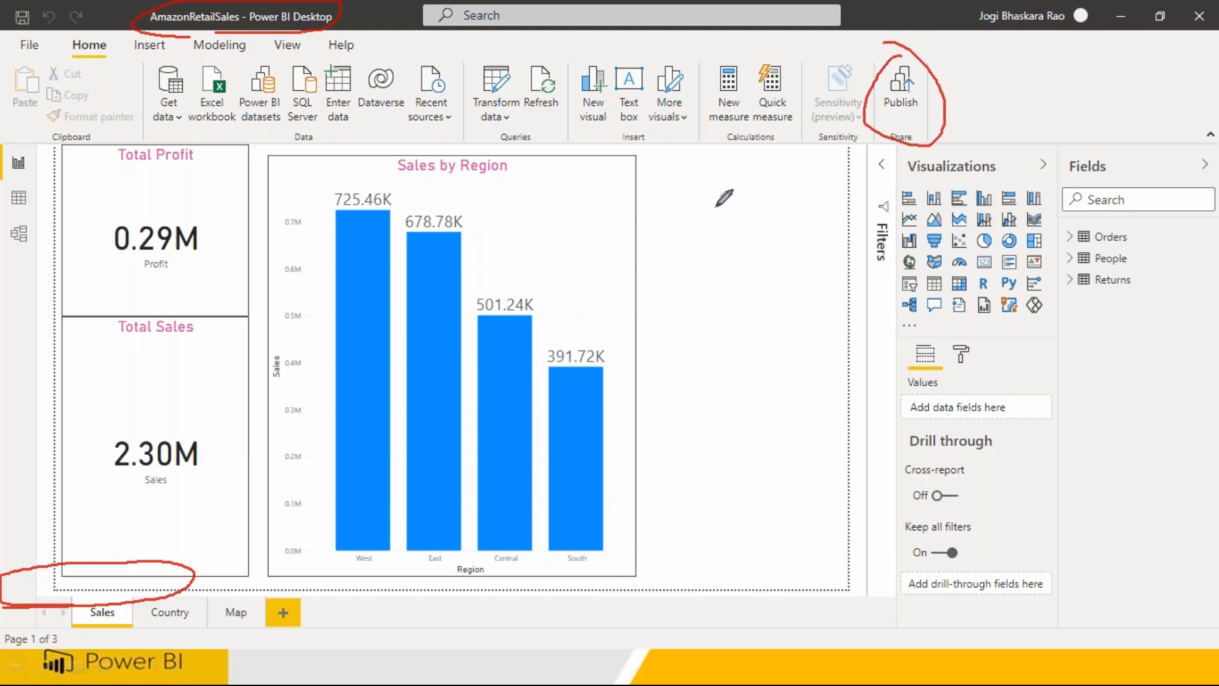
mouse_move(64, 610)
mouse_down()
mouse_move(137, 600)
mouse_move(57, 593)
mouse_move(62, 611)
mouse_up()
drag(183, 603, 219, 583)
mouse_move(155, 543)
mouse_down()
mouse_move(737, 99)
mouse_move(160, 557)
mouse_move(186, 60)
mouse_move(174, 237)
mouse_move(284, 295)
mouse_up()
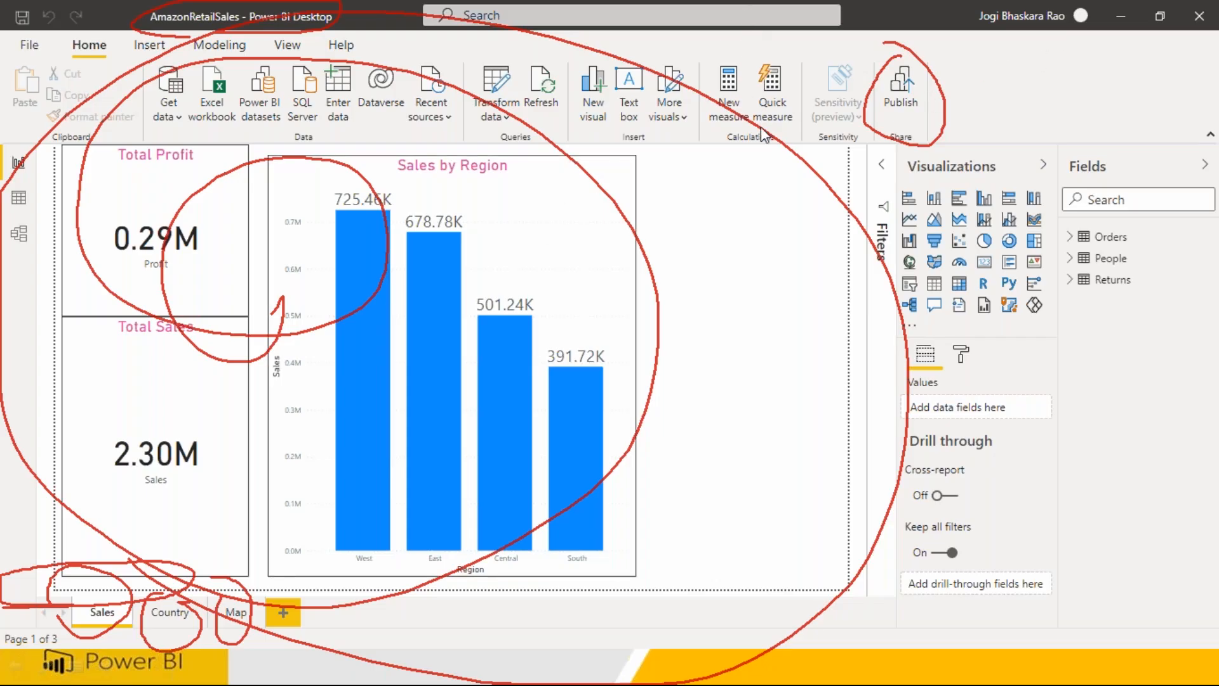
key(Escape)
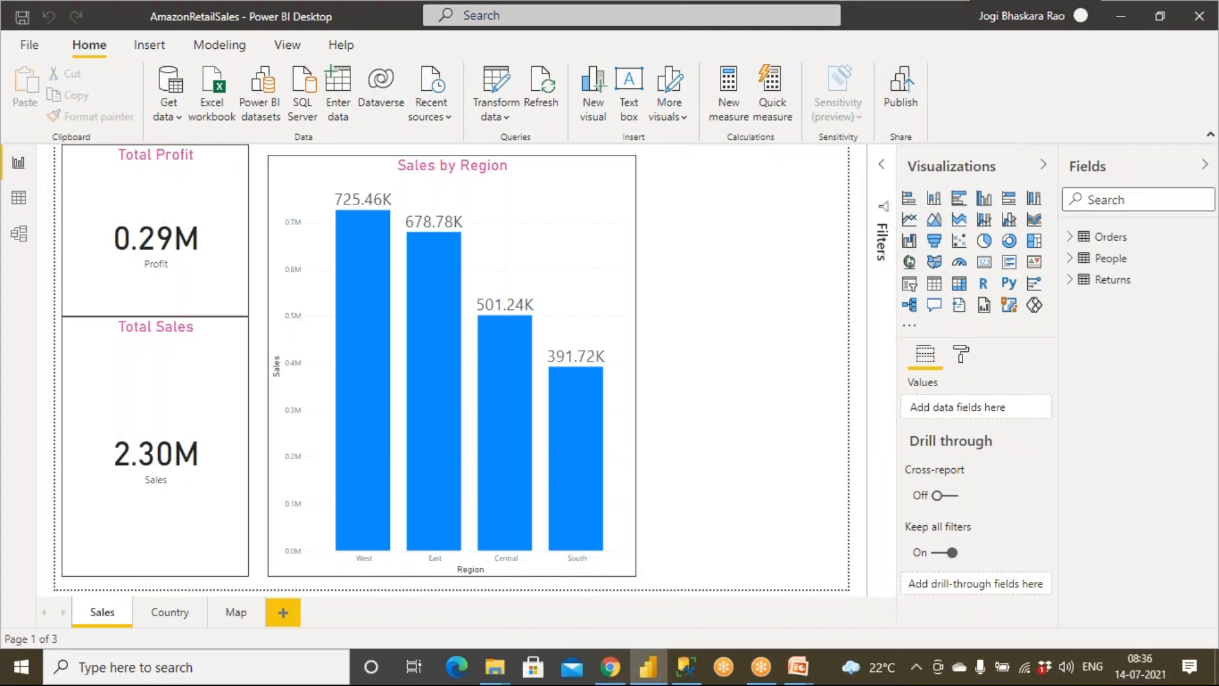
Step: Publish the AmazonRetailSales report to the PowerBI_Batch2_July032021 workspace and dismiss the publishing dialog
click(899, 105)
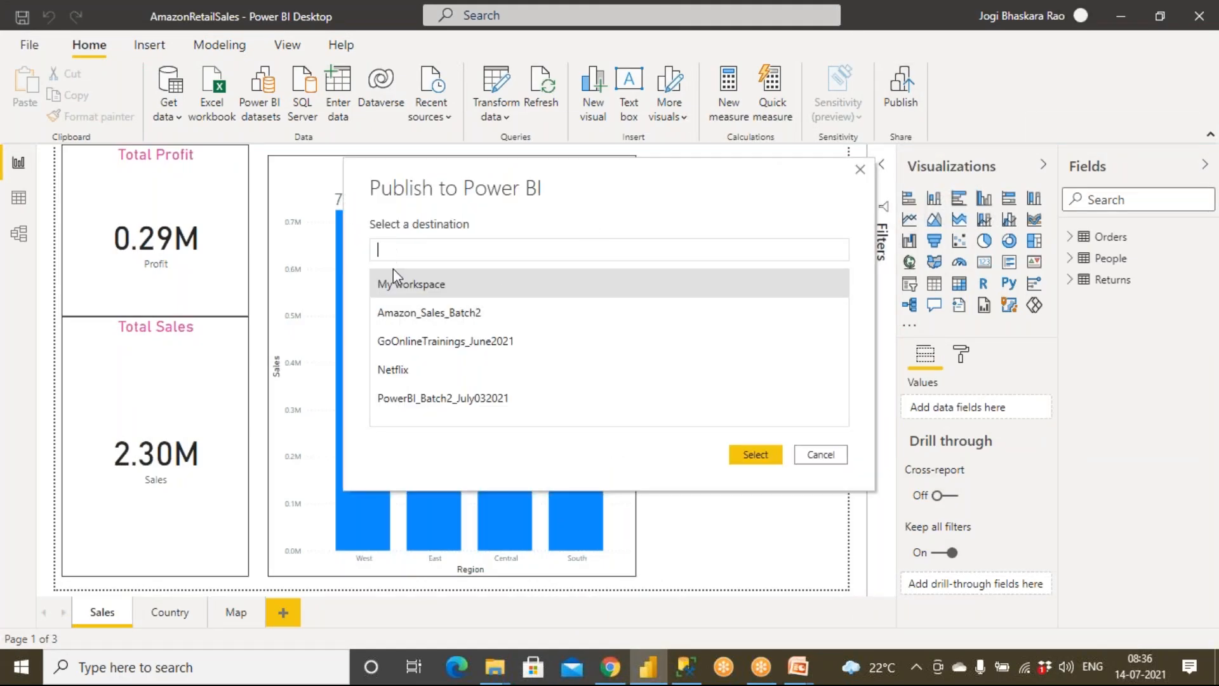
double_click(413, 400)
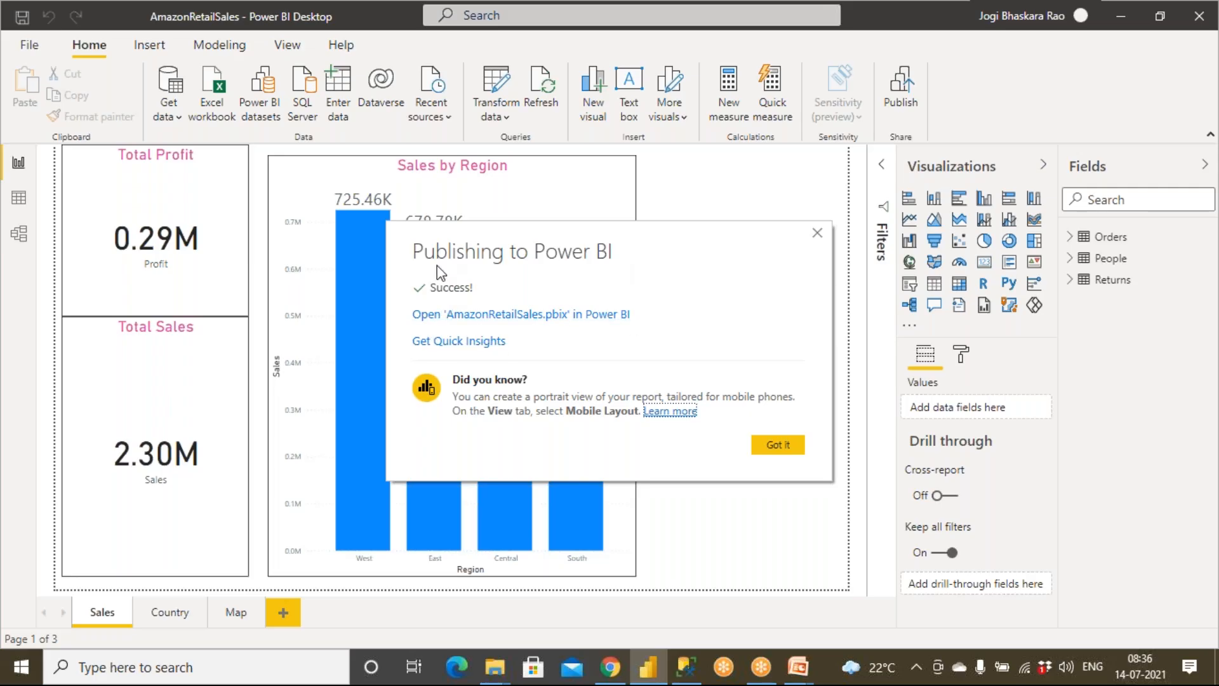
click(782, 446)
Step: Switch to Chrome, refresh the Power BI service page and open the PowerBI_Batch2_July032021 workspace
click(610, 666)
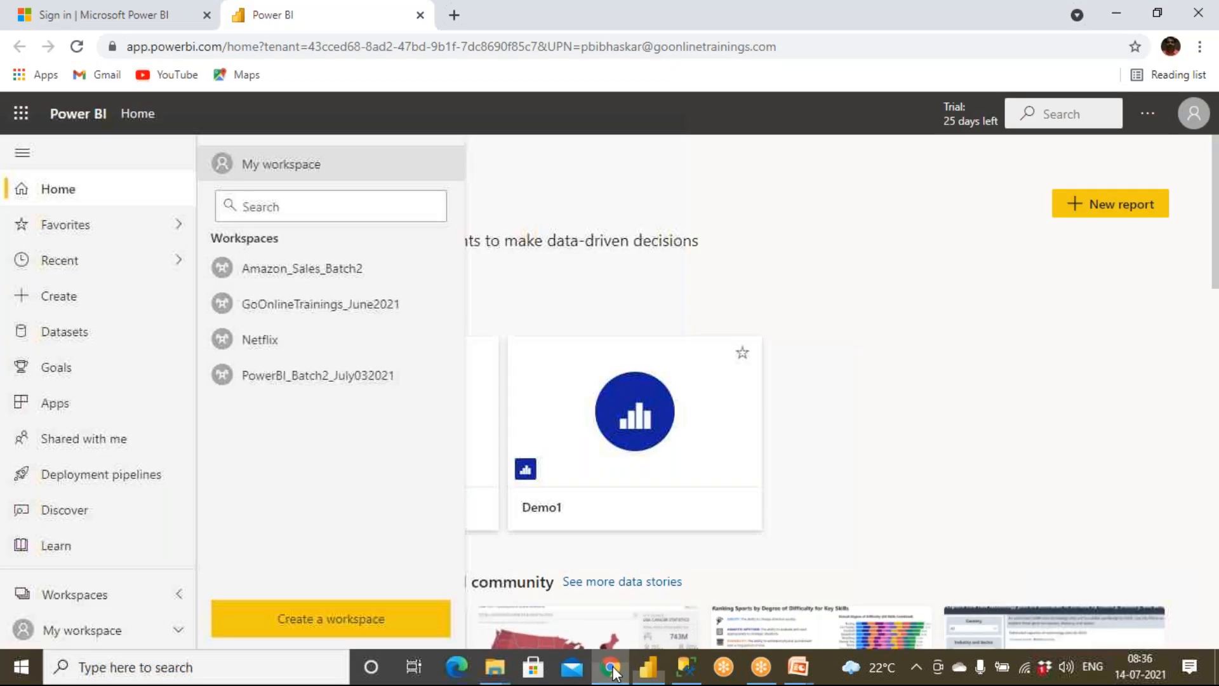
click(465, 53)
click(77, 47)
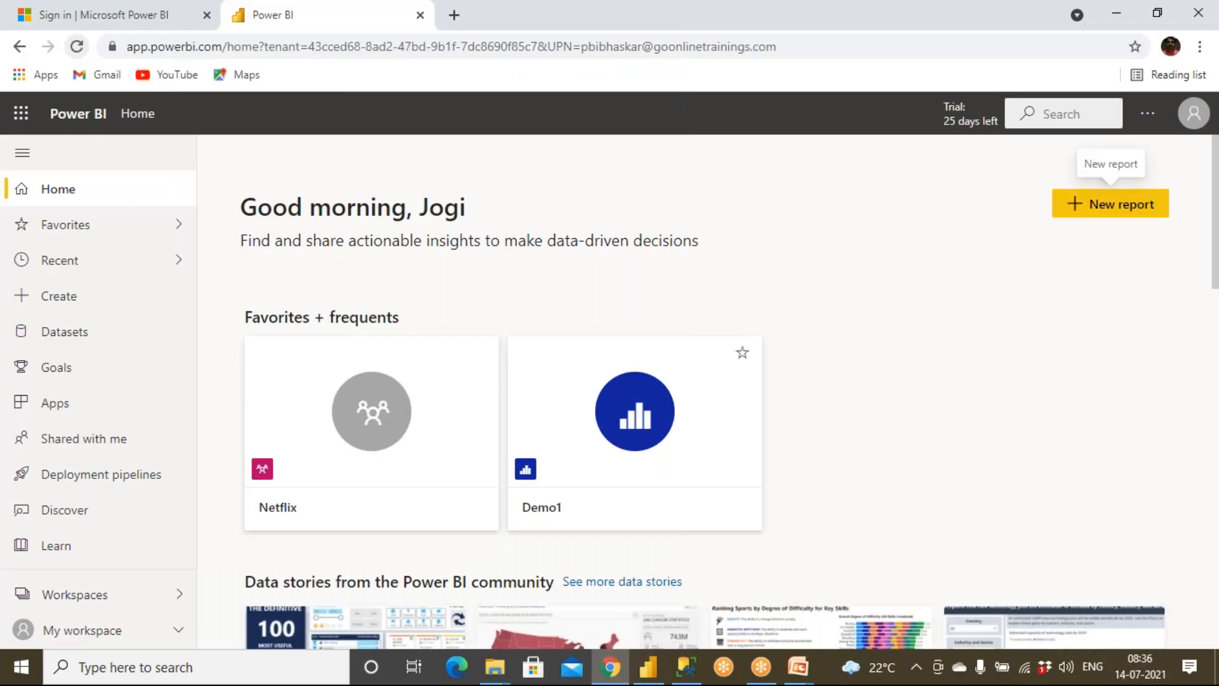
click(123, 597)
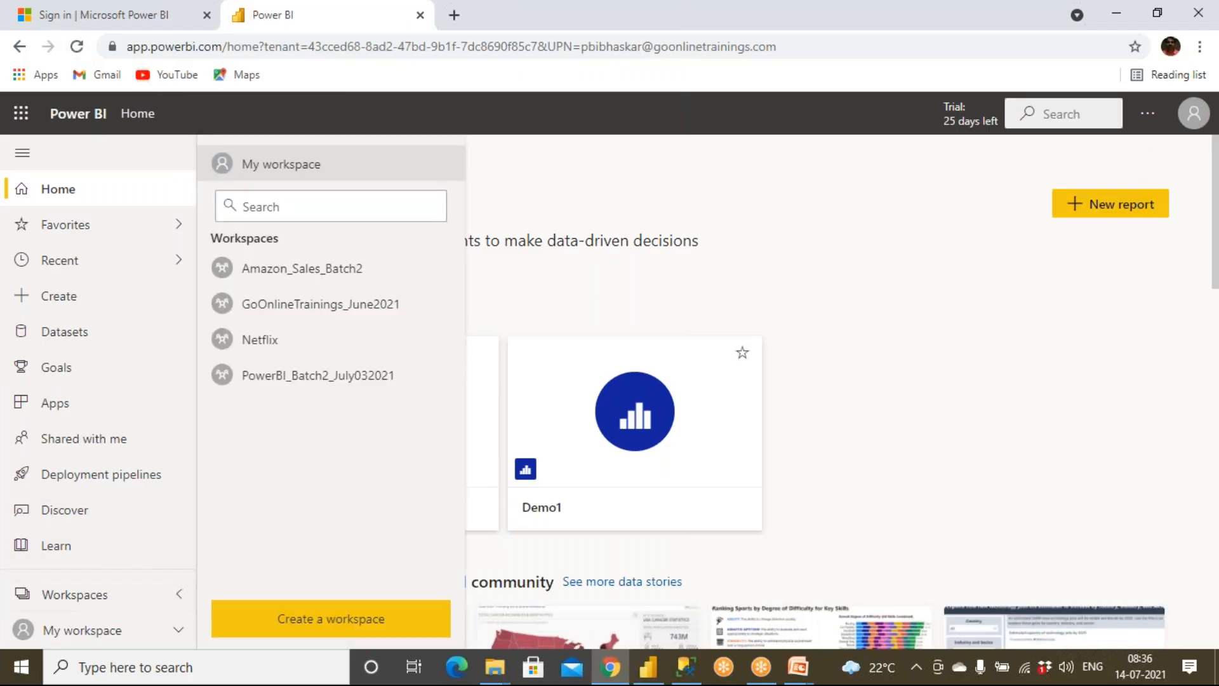
click(303, 380)
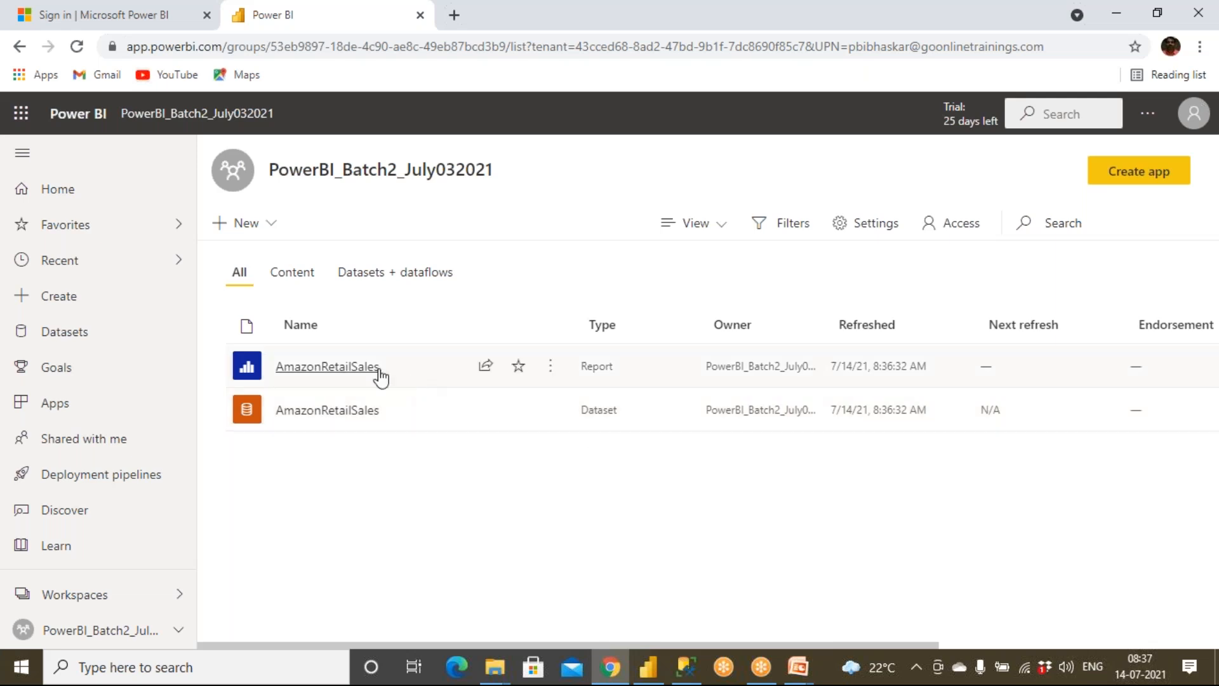
Step: Open the published AmazonRetailSales report and review its Sales, Country and Map pages
click(353, 369)
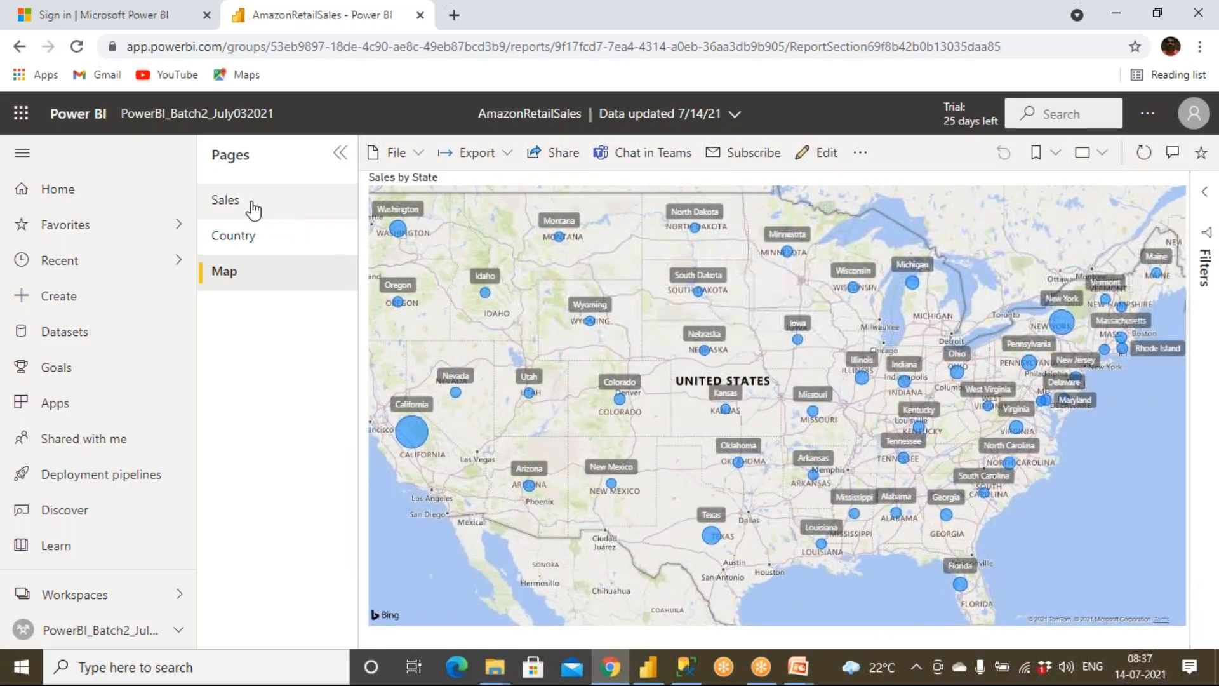
click(251, 202)
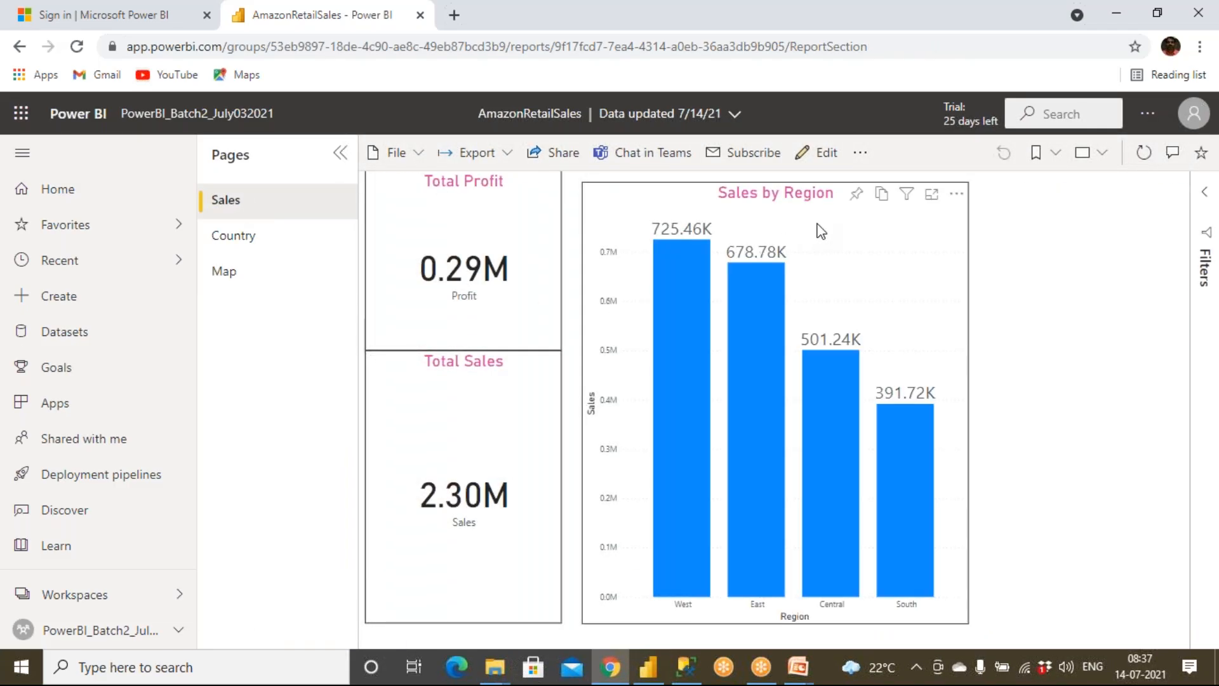
click(273, 243)
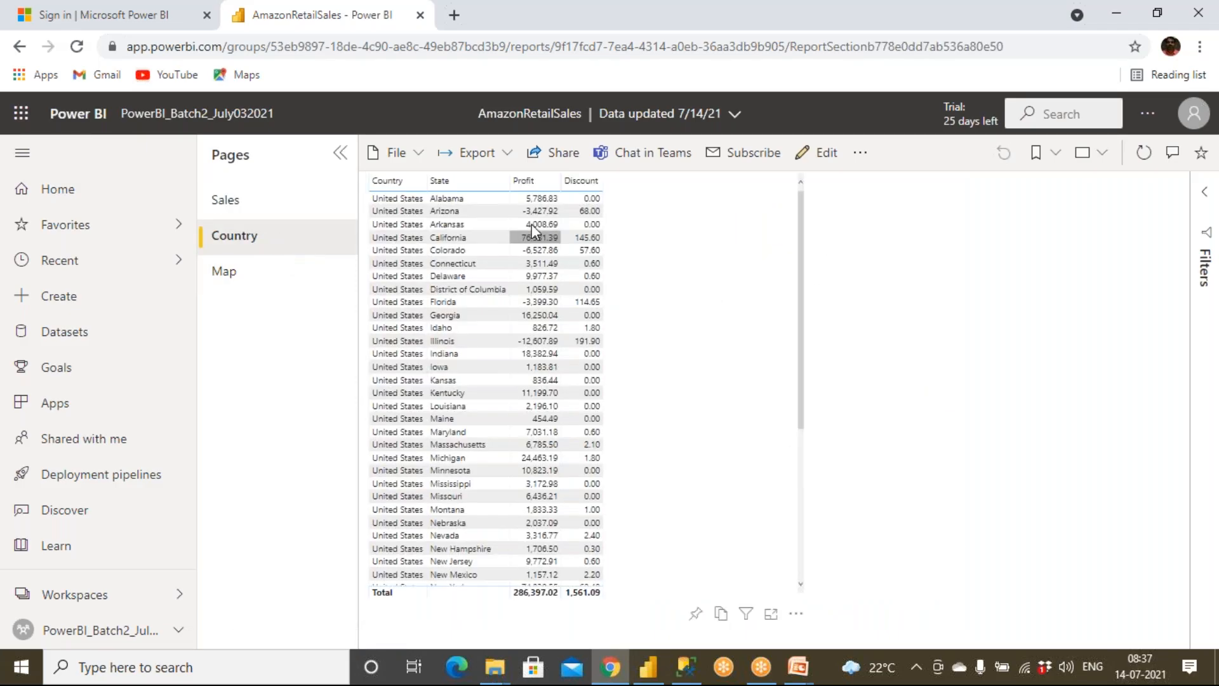
click(240, 275)
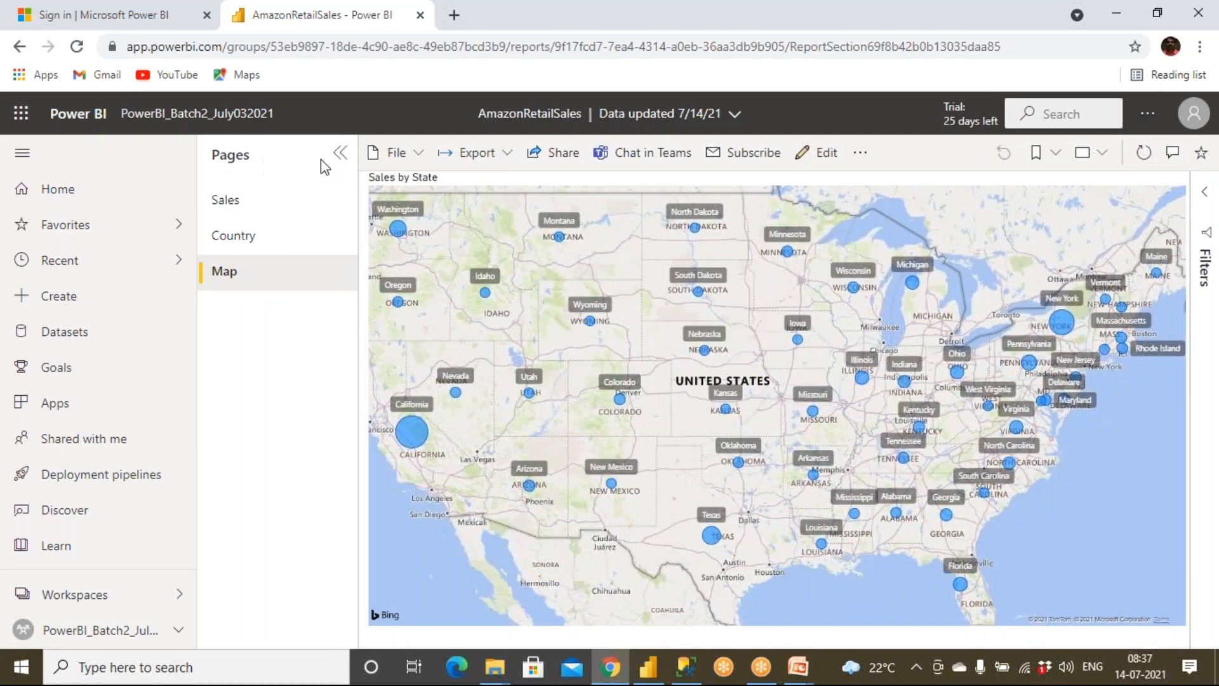
click(341, 156)
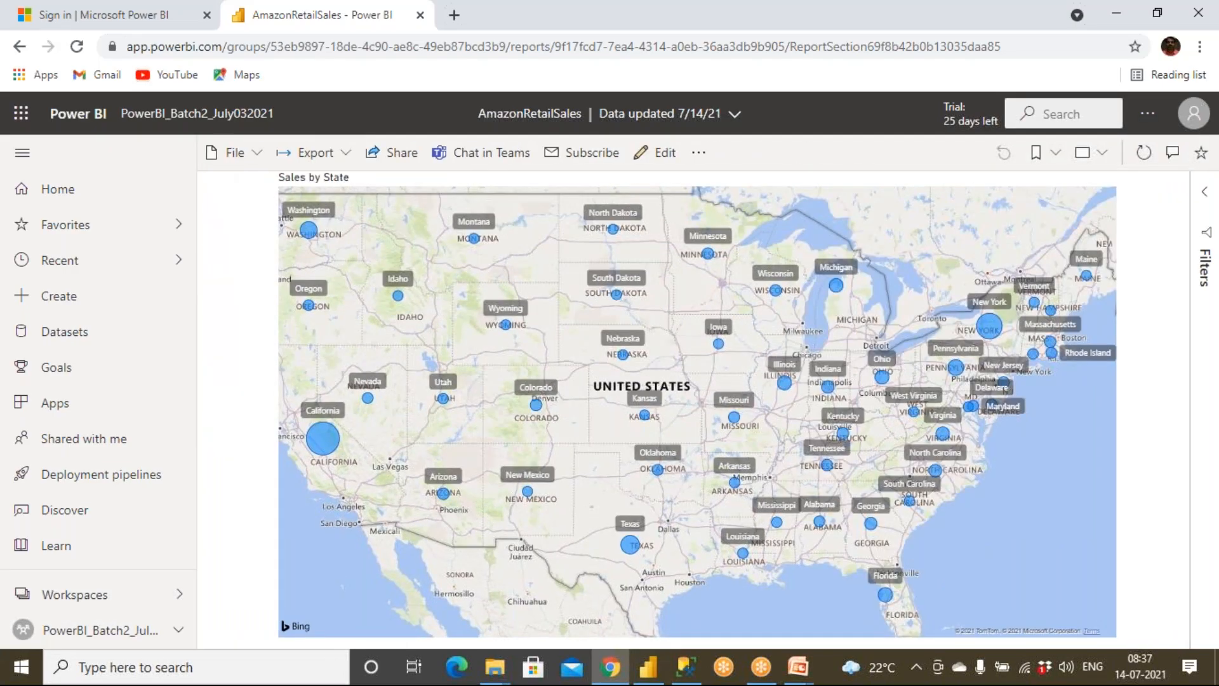
click(219, 159)
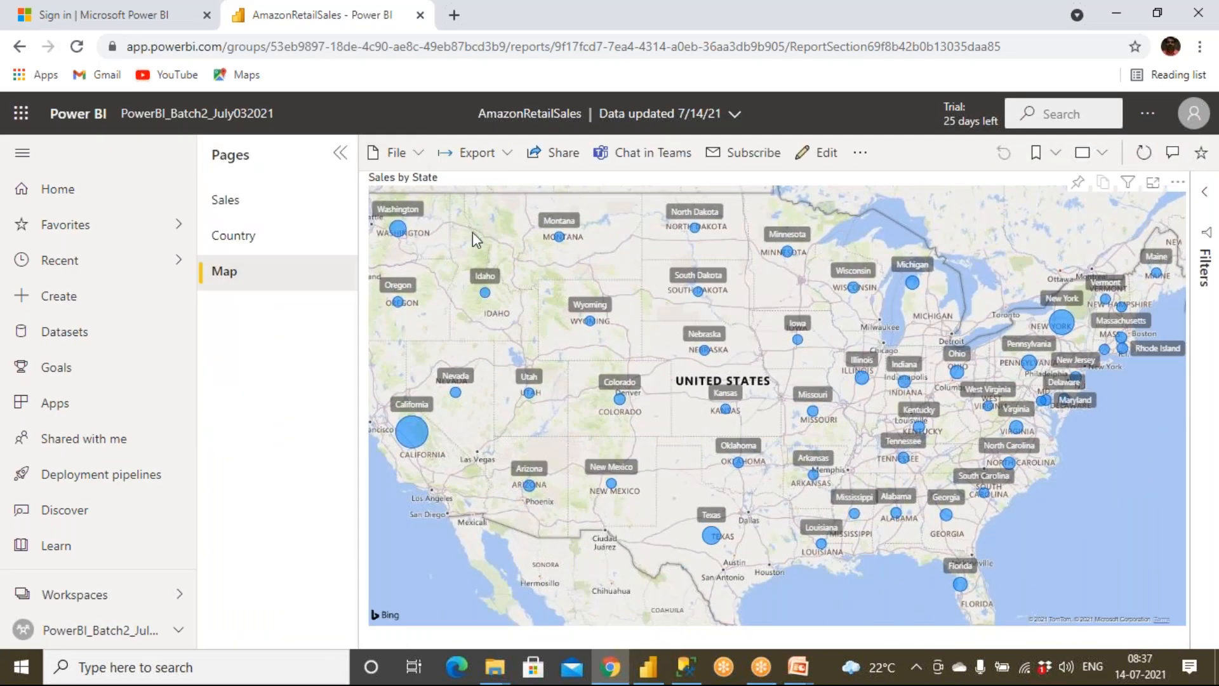
Step: Look over the organisation's list of datasets, and go back to the PowerBI_Batch2_July032021 workspace
click(99, 338)
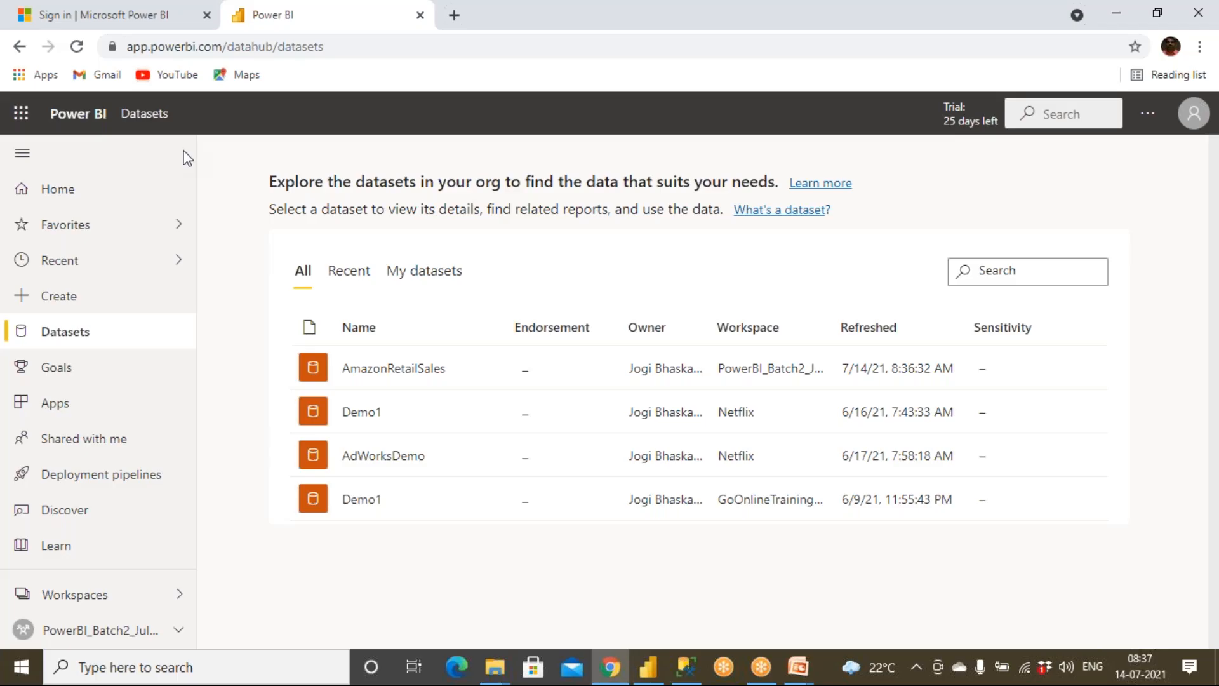
click(76, 194)
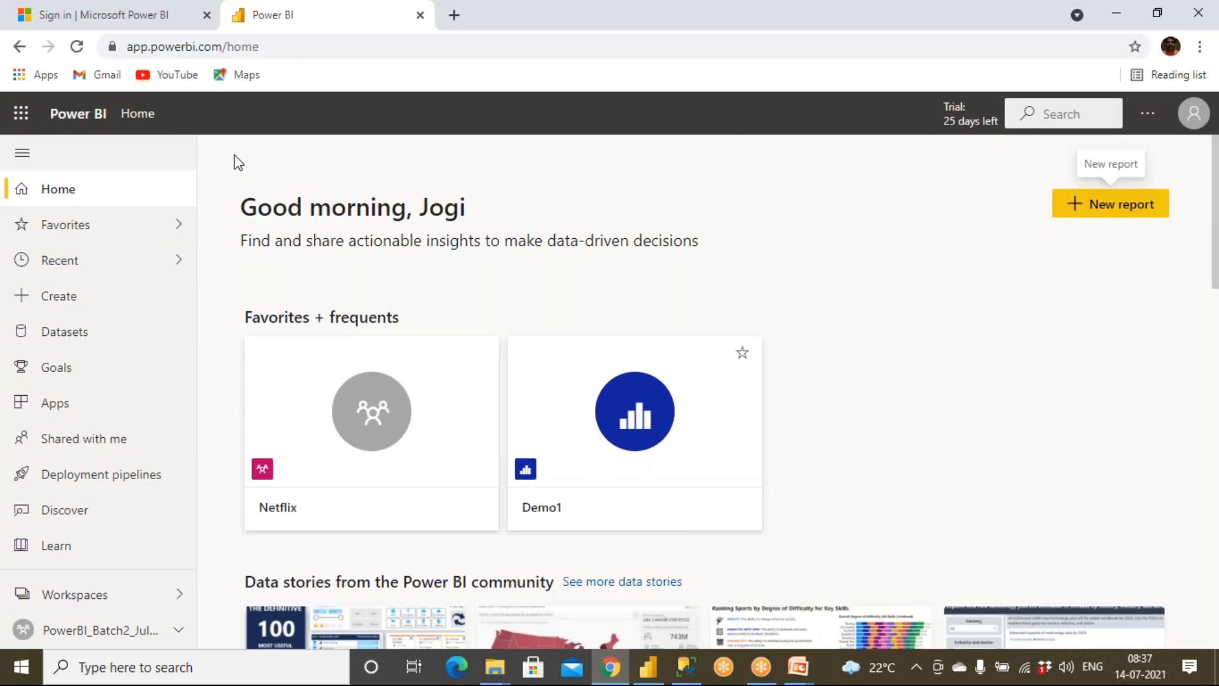
click(89, 595)
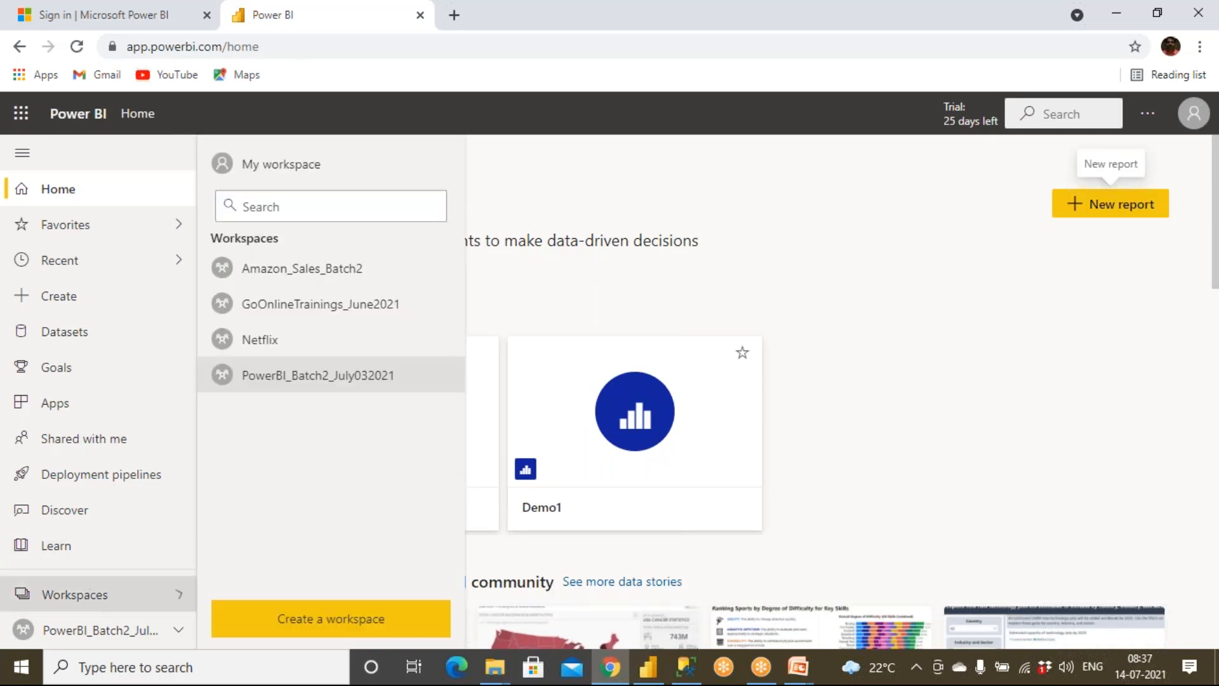
click(316, 381)
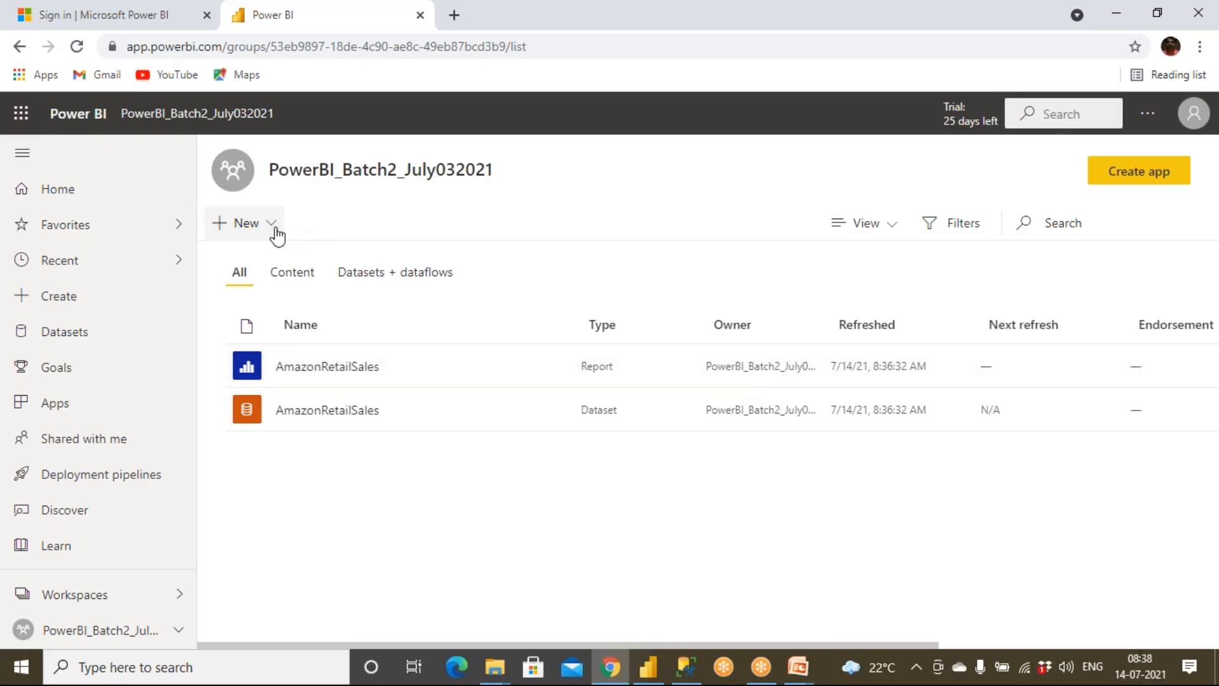
Step: Examine the kinds of new content that the workspace can create, checking back against the report in Power BI Desktop
click(277, 236)
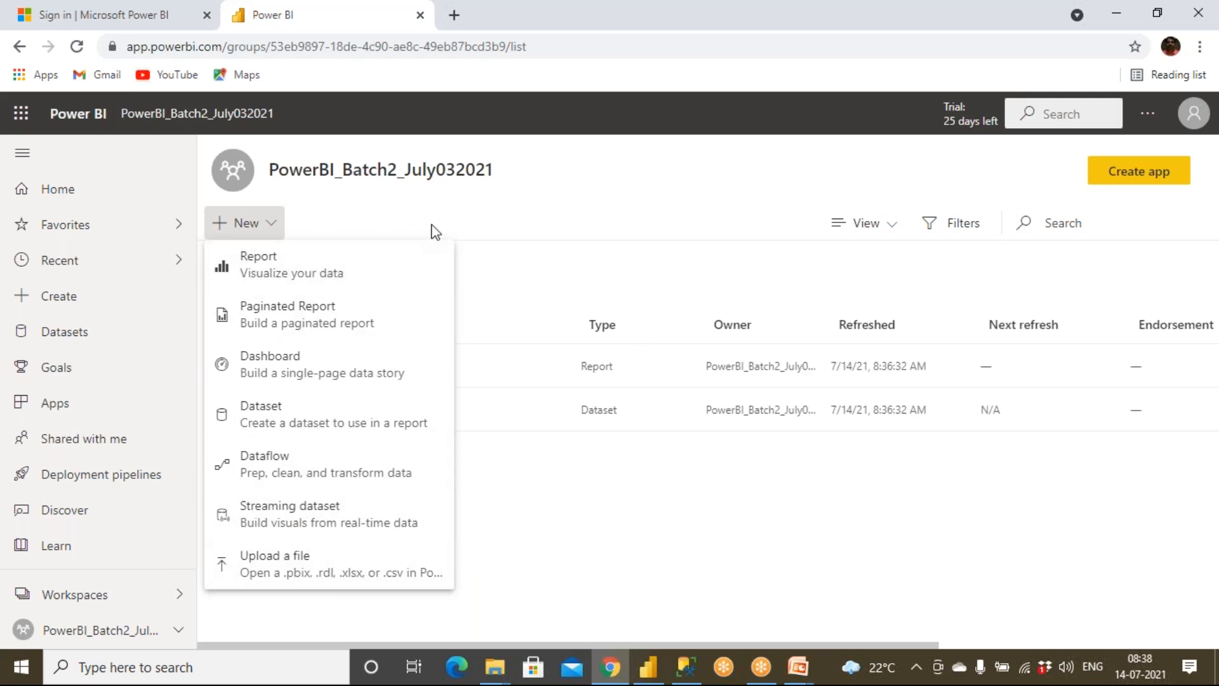
click(648, 667)
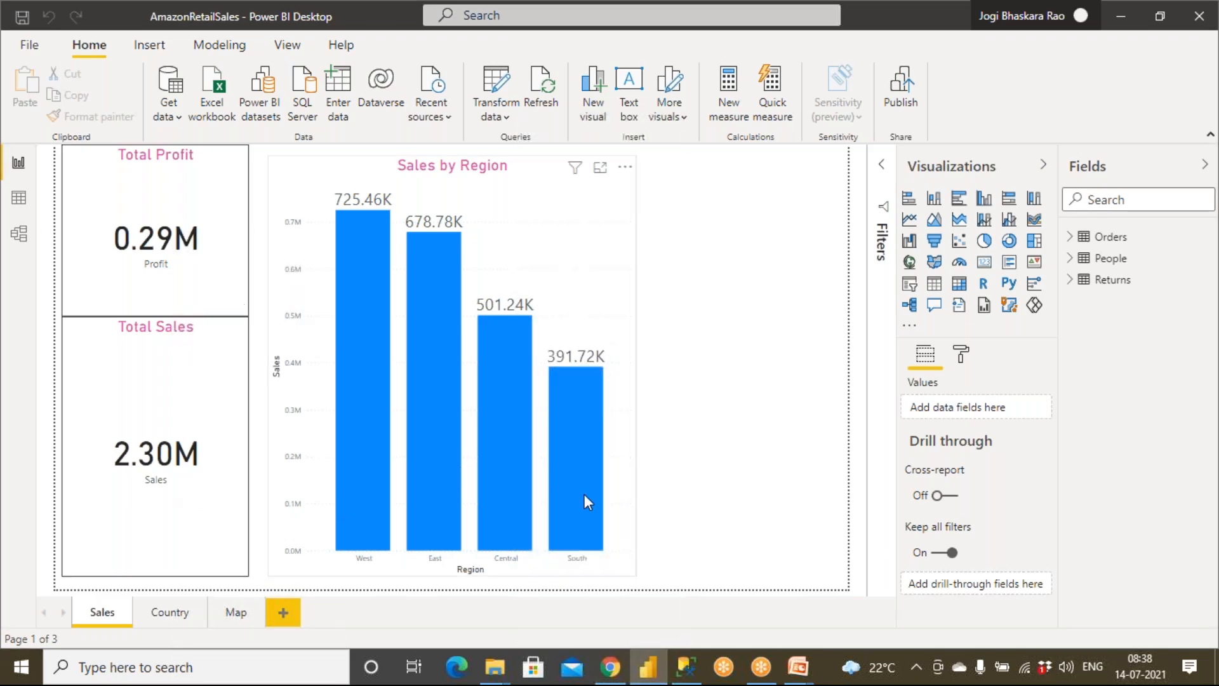
mouse_move(597, 521)
click(610, 667)
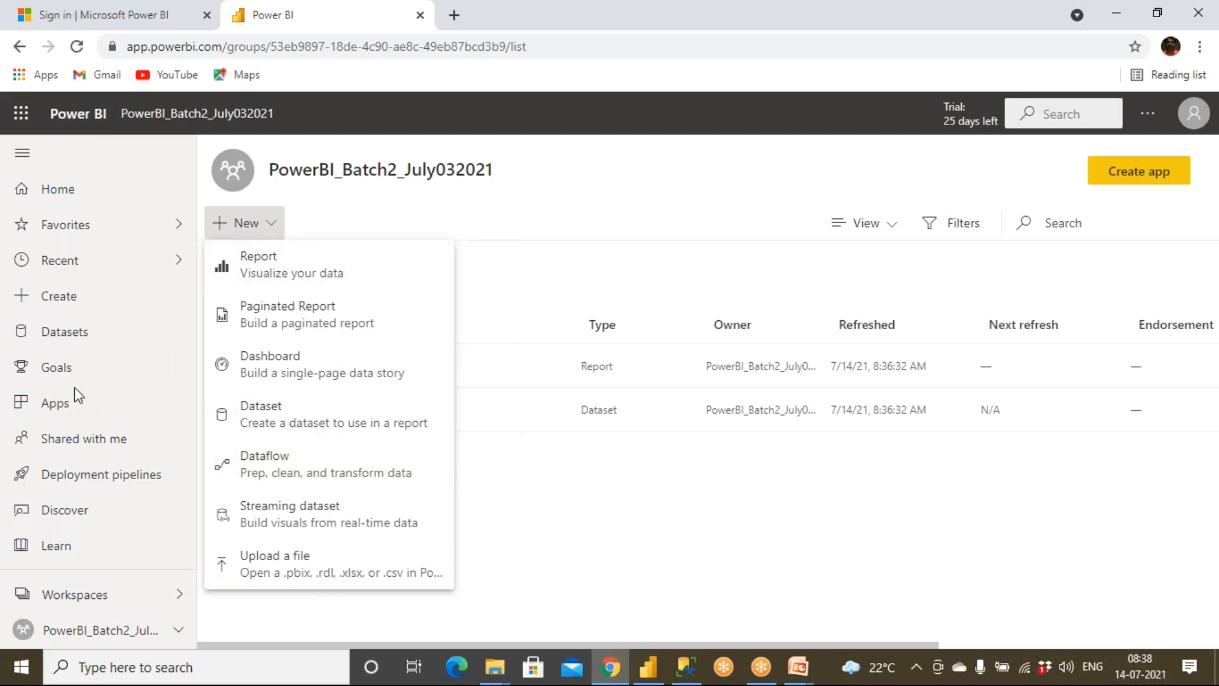
click(70, 299)
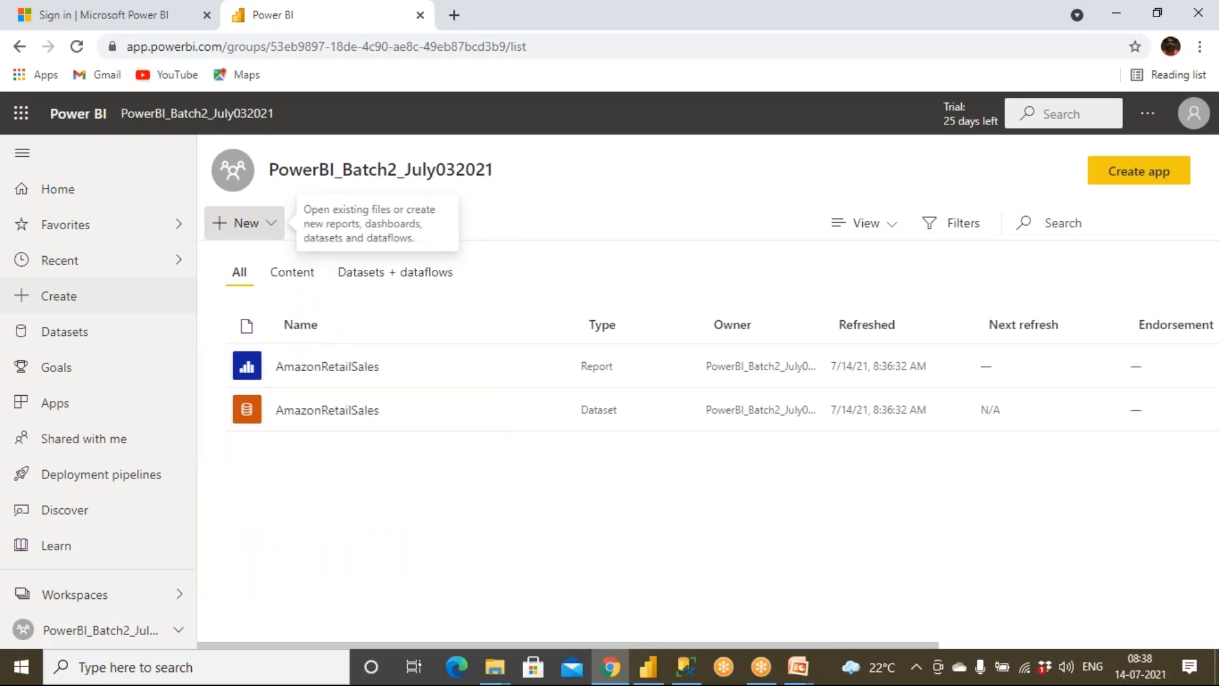
Step: Look at the data options offered for a new report, and return to the PowerBI_Batch2_July032021 workspace
click(244, 224)
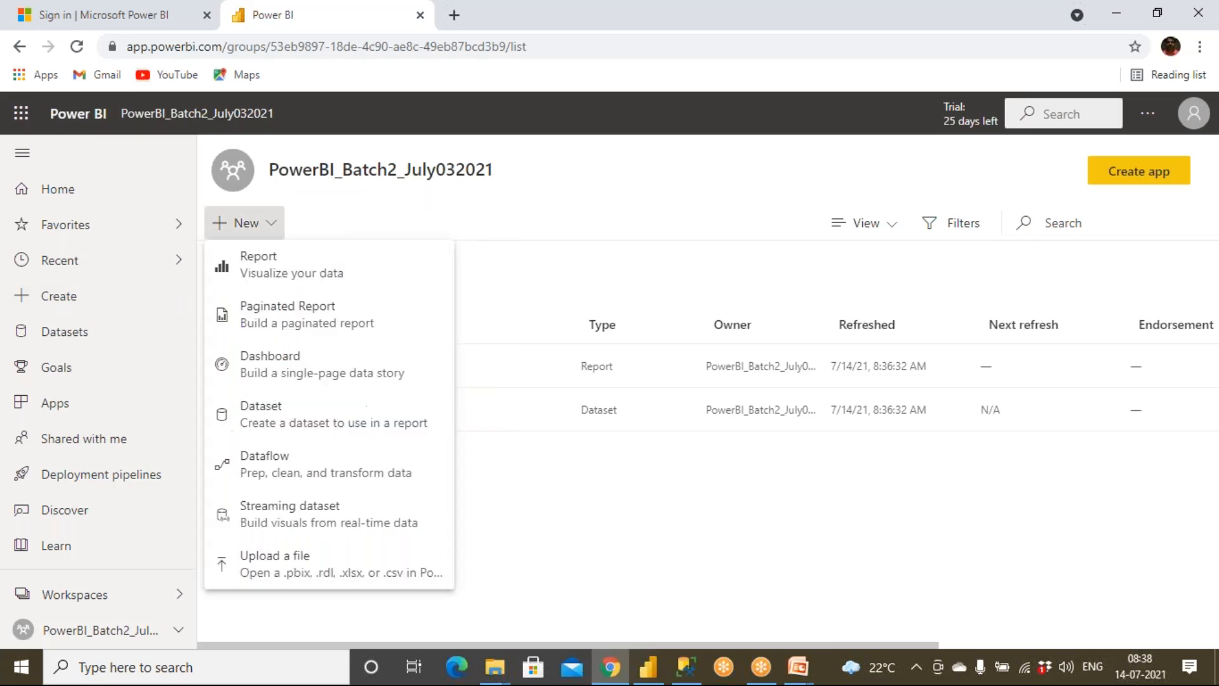
click(264, 265)
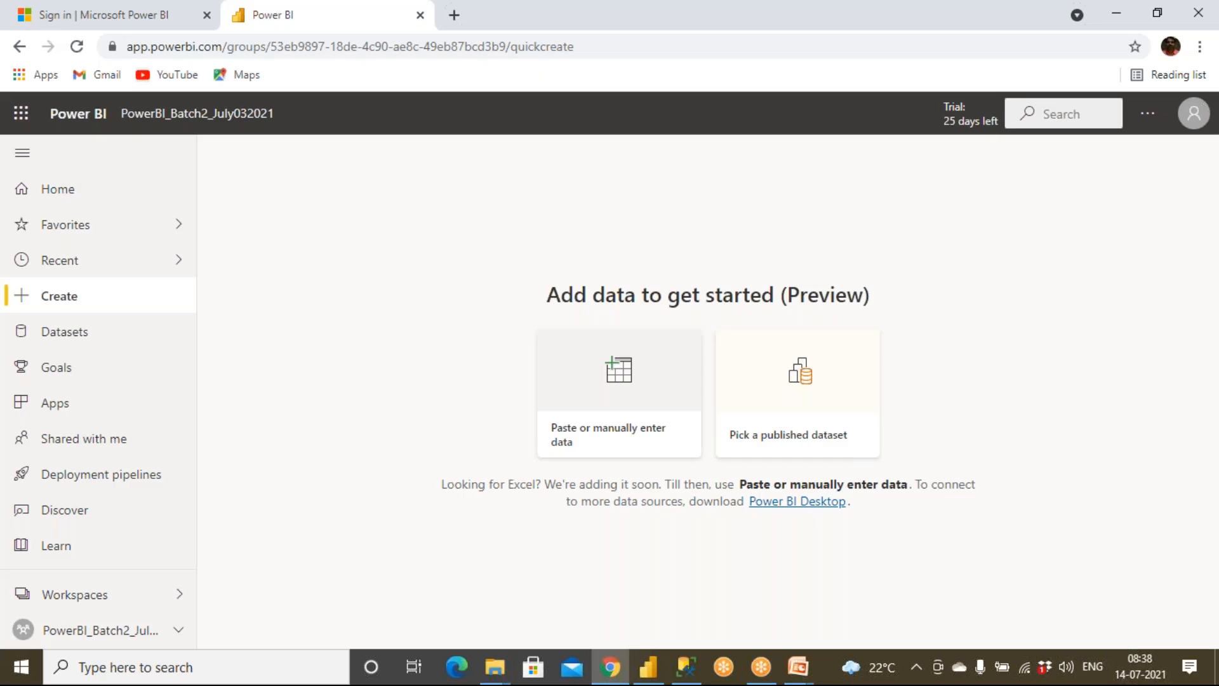
click(86, 595)
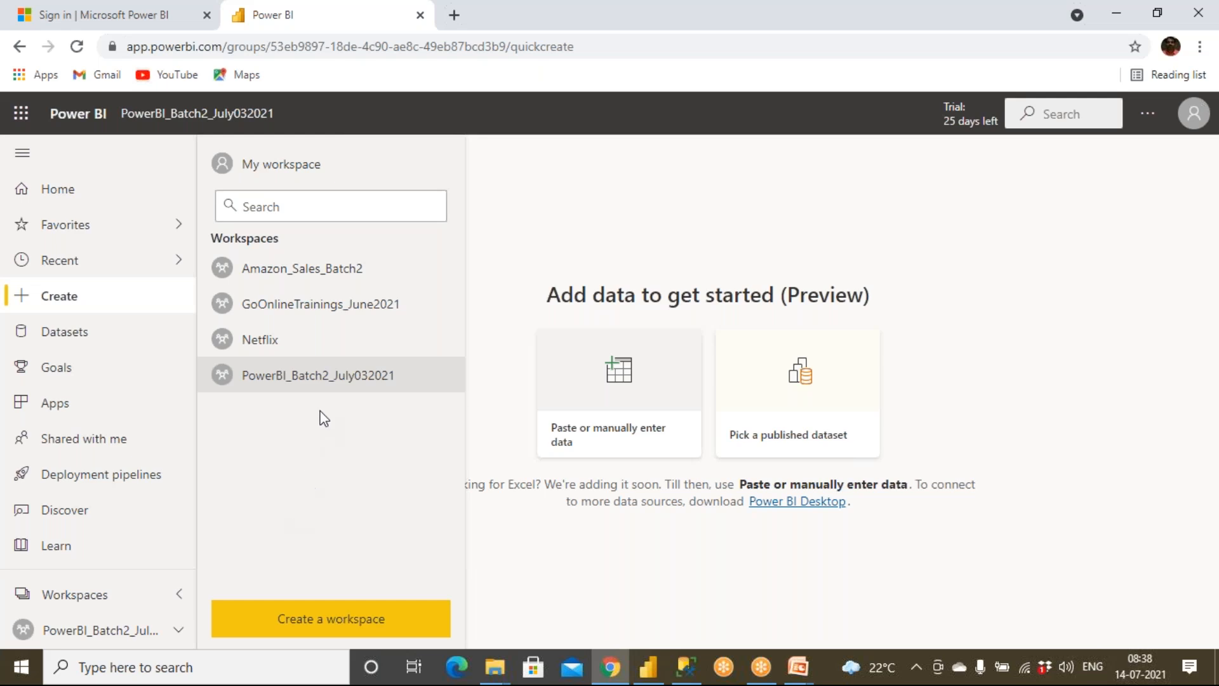
click(326, 378)
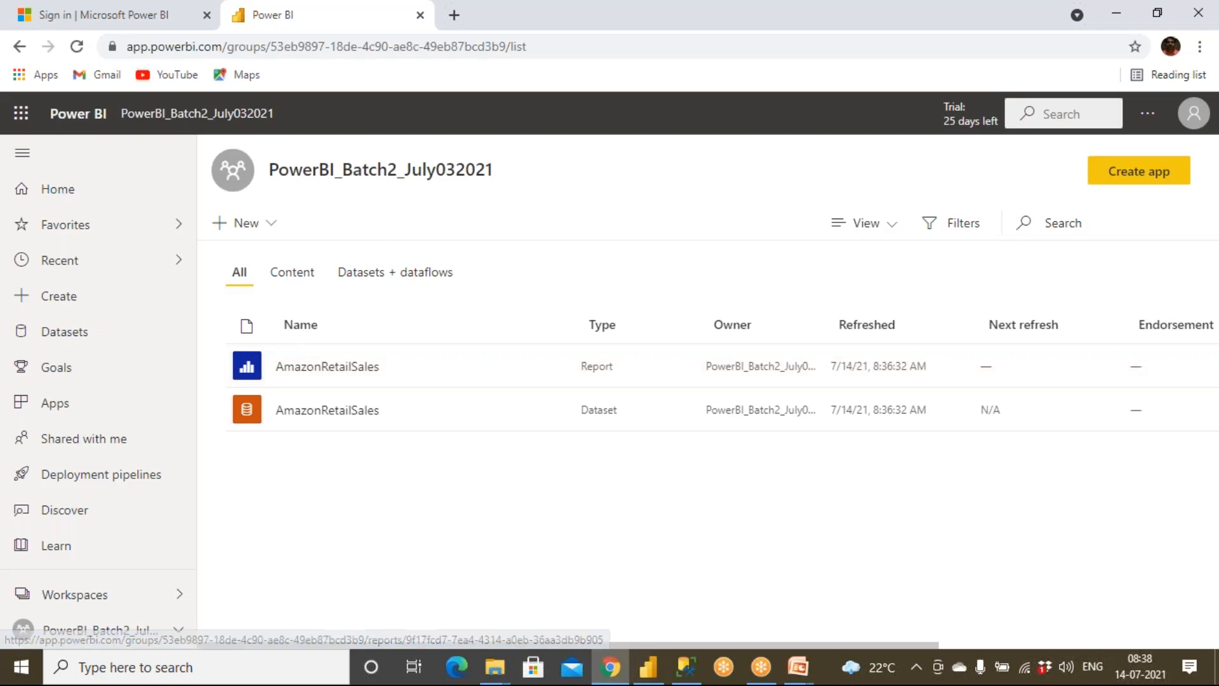
Step: Select the workspace's web address, and switch by way of Power BI Desktop to the PowerPoint slide show
click(541, 46)
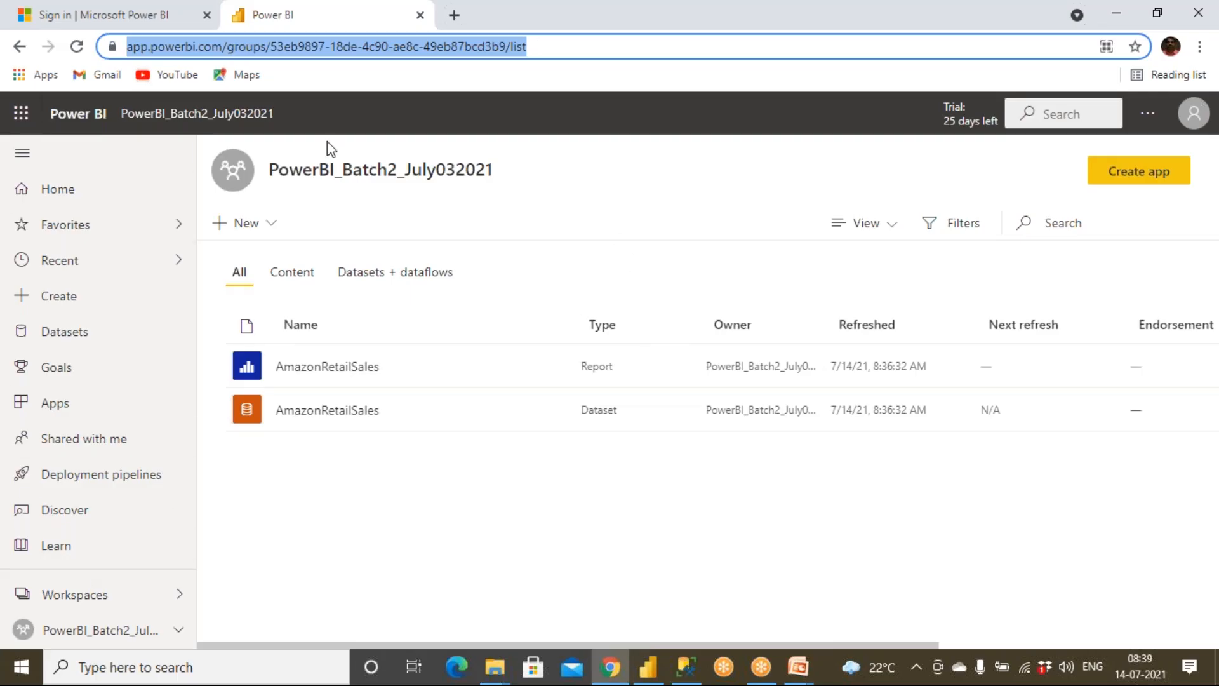
click(655, 675)
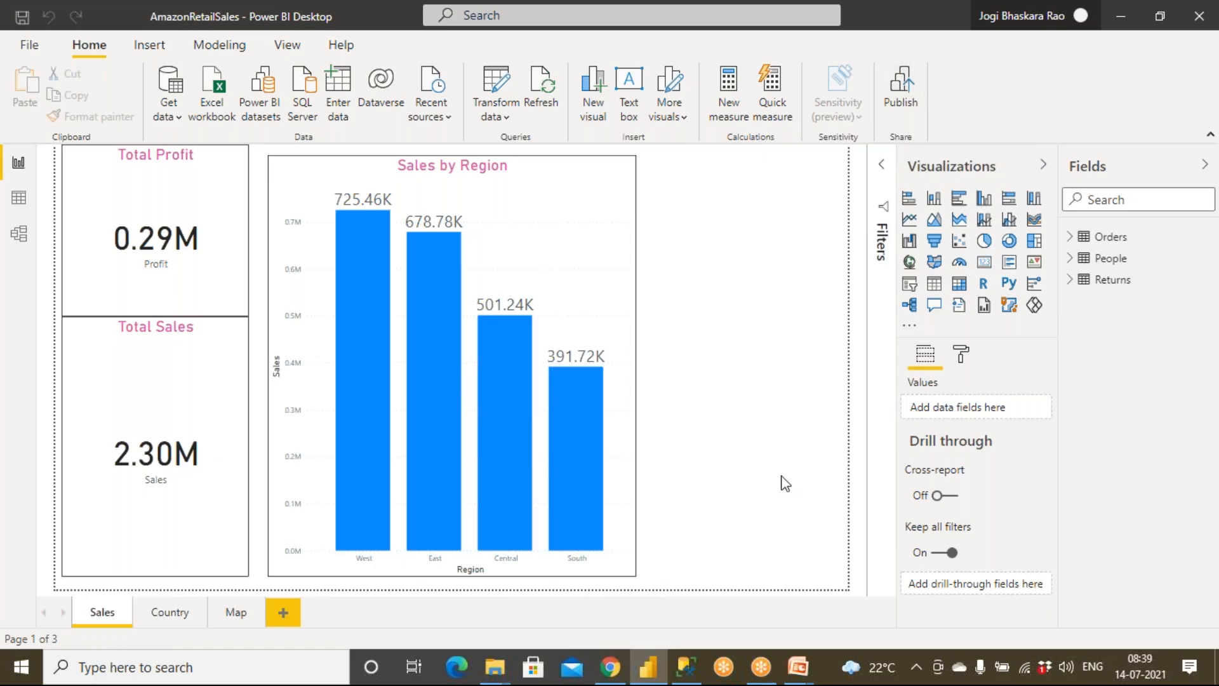
mouse_move(798, 667)
click(932, 602)
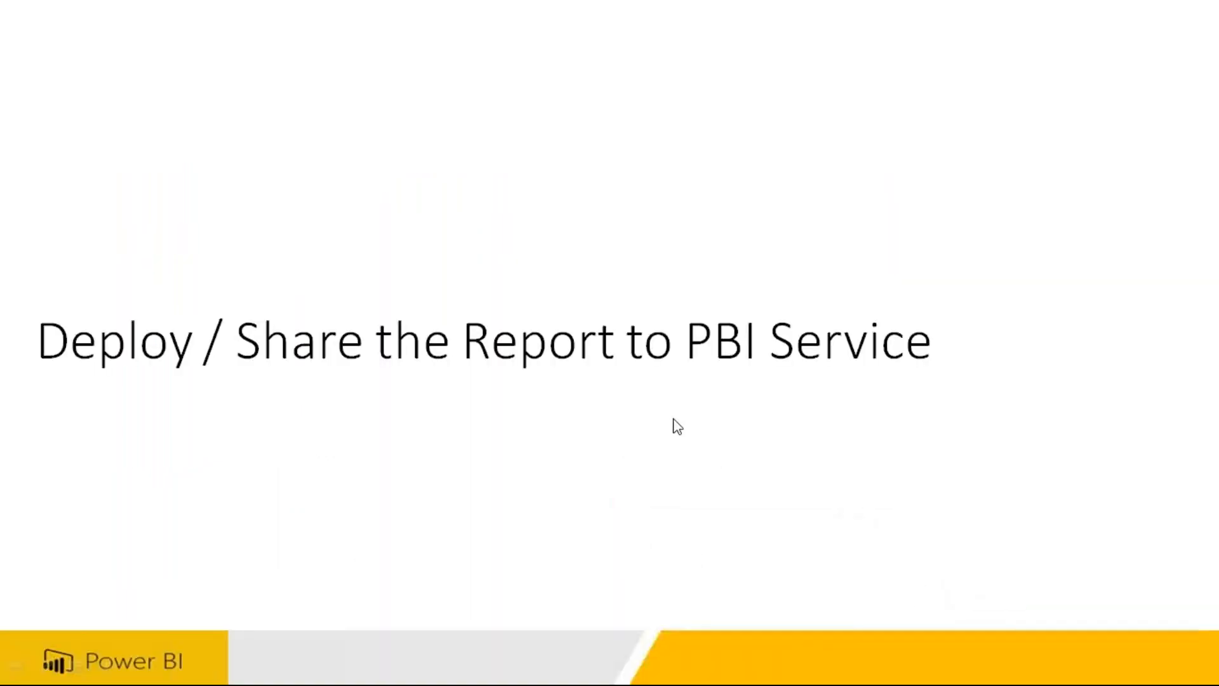
key(Right)
key(Right)
key(Right)
key(Right)
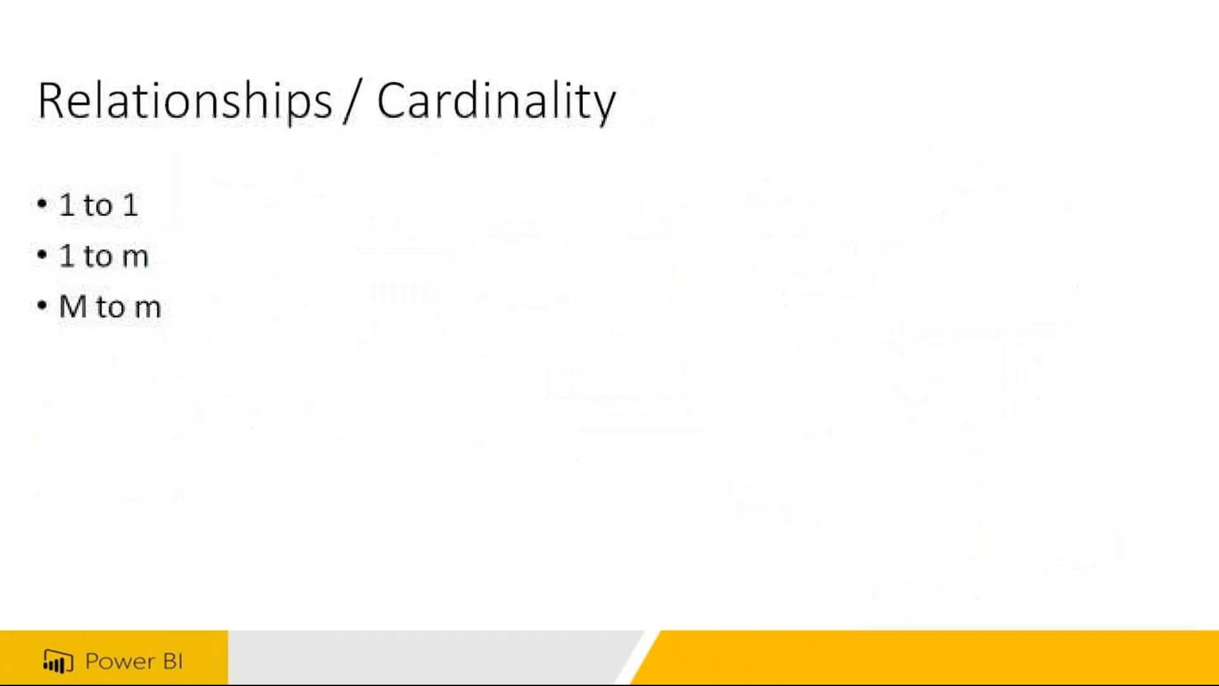
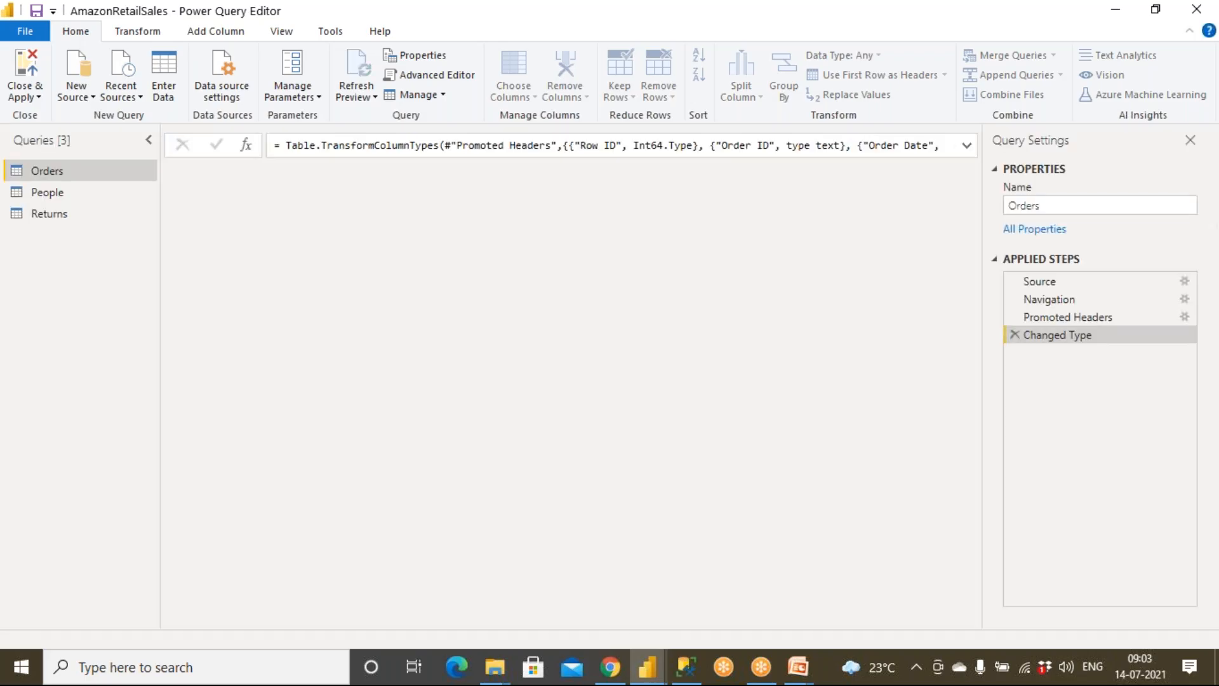
Step: Connect to the Employee Excel workbook as a new source, and choose its Emp and Dept tables for import
click(81, 97)
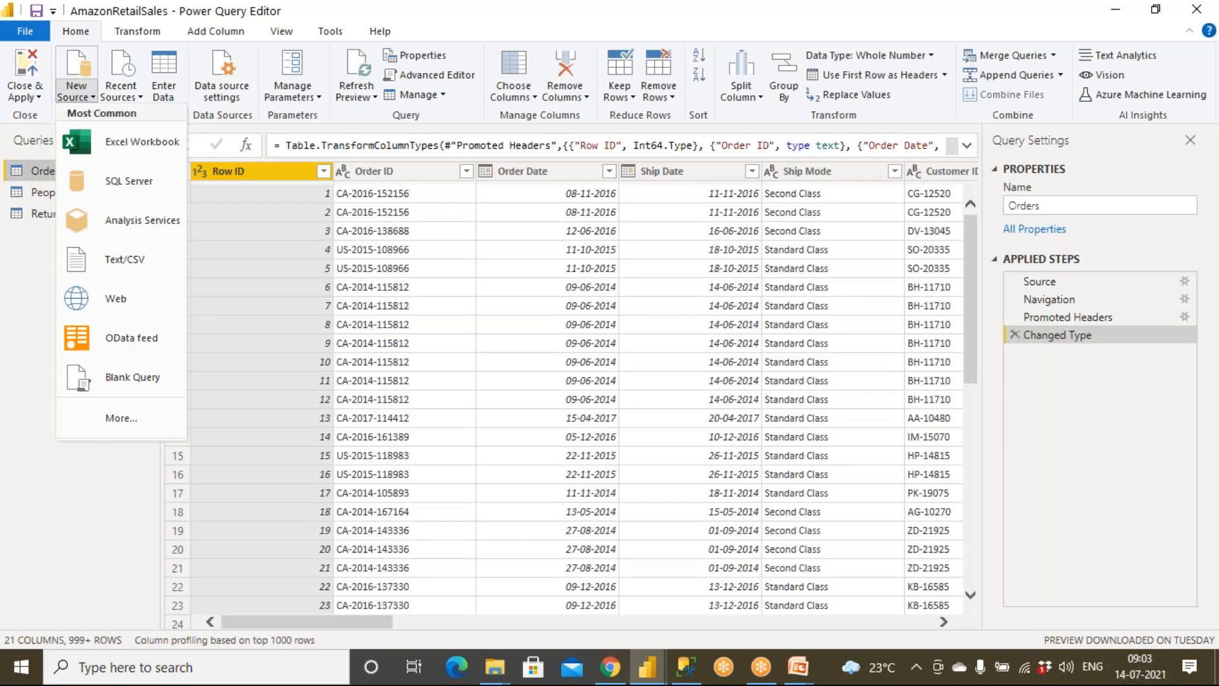
click(113, 150)
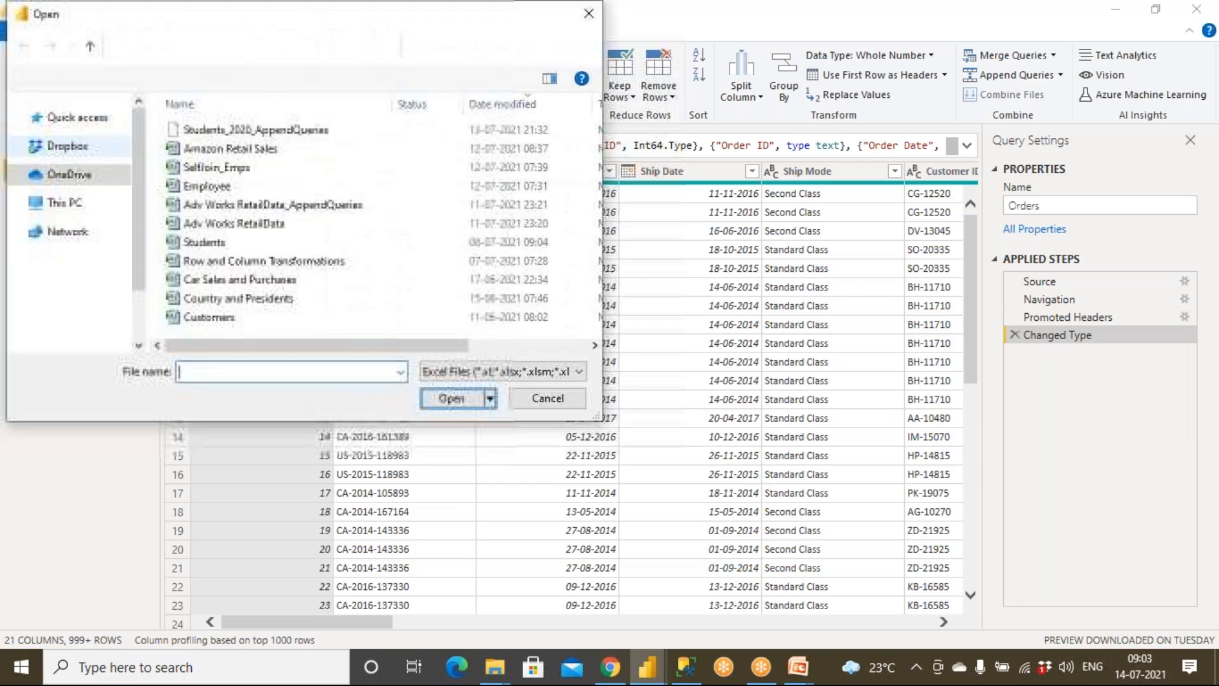
click(213, 188)
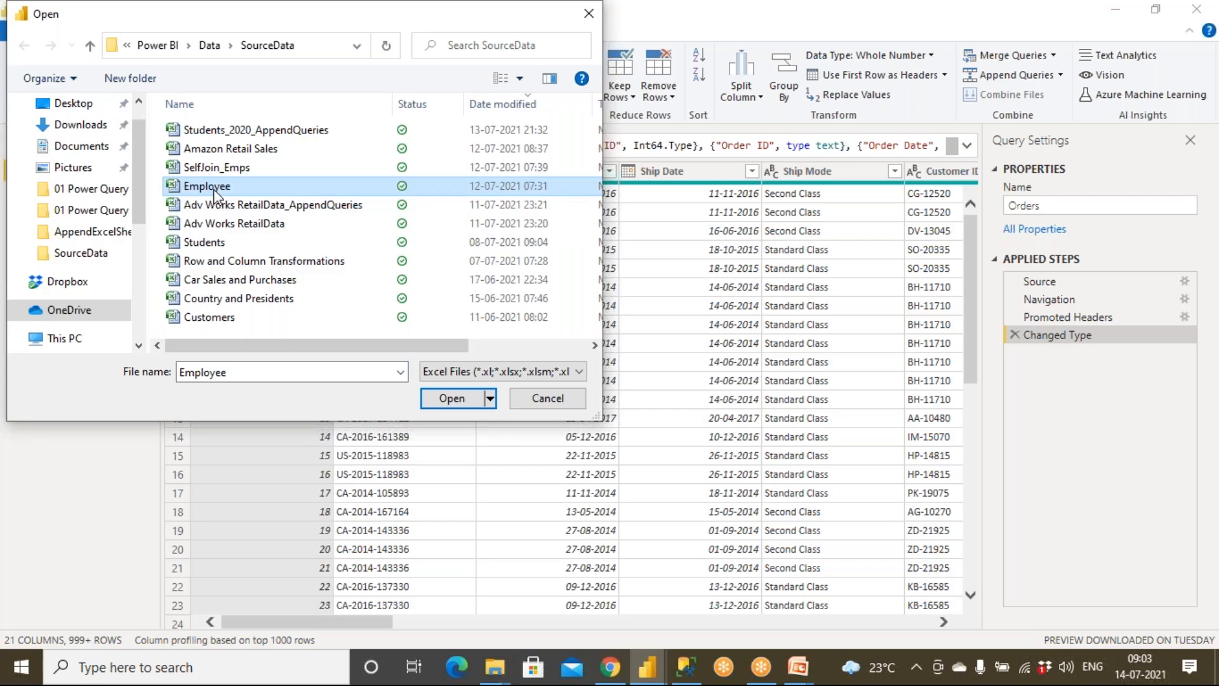
click(457, 400)
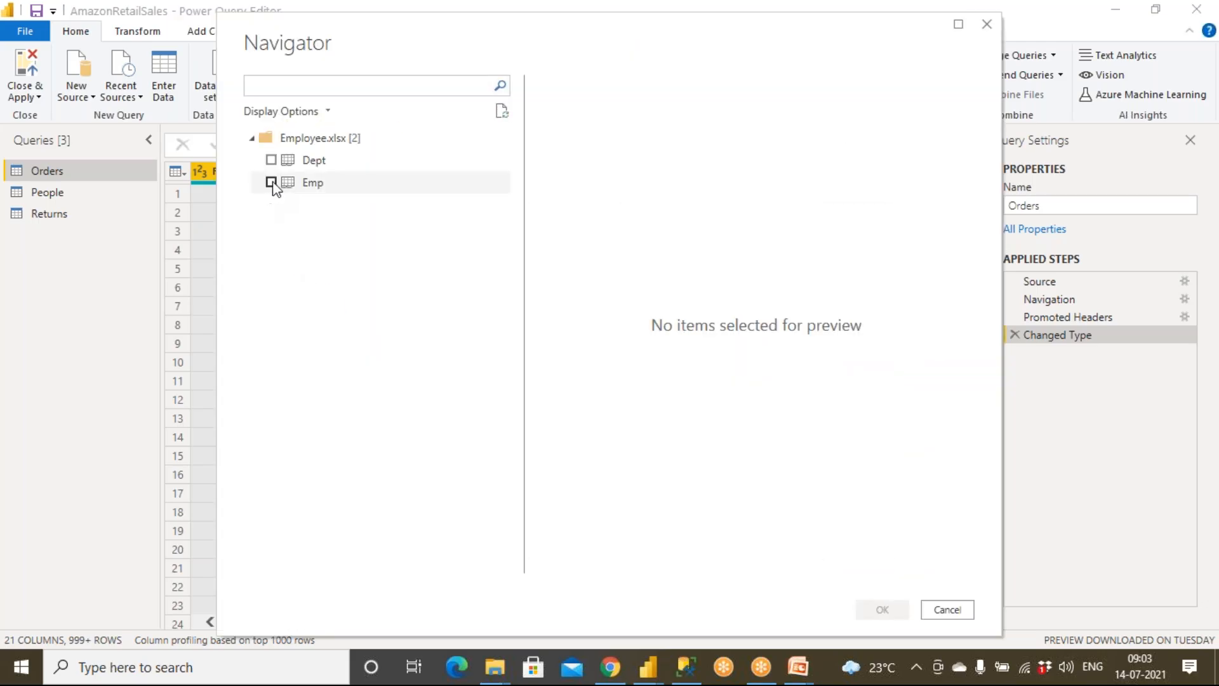
click(271, 183)
click(271, 160)
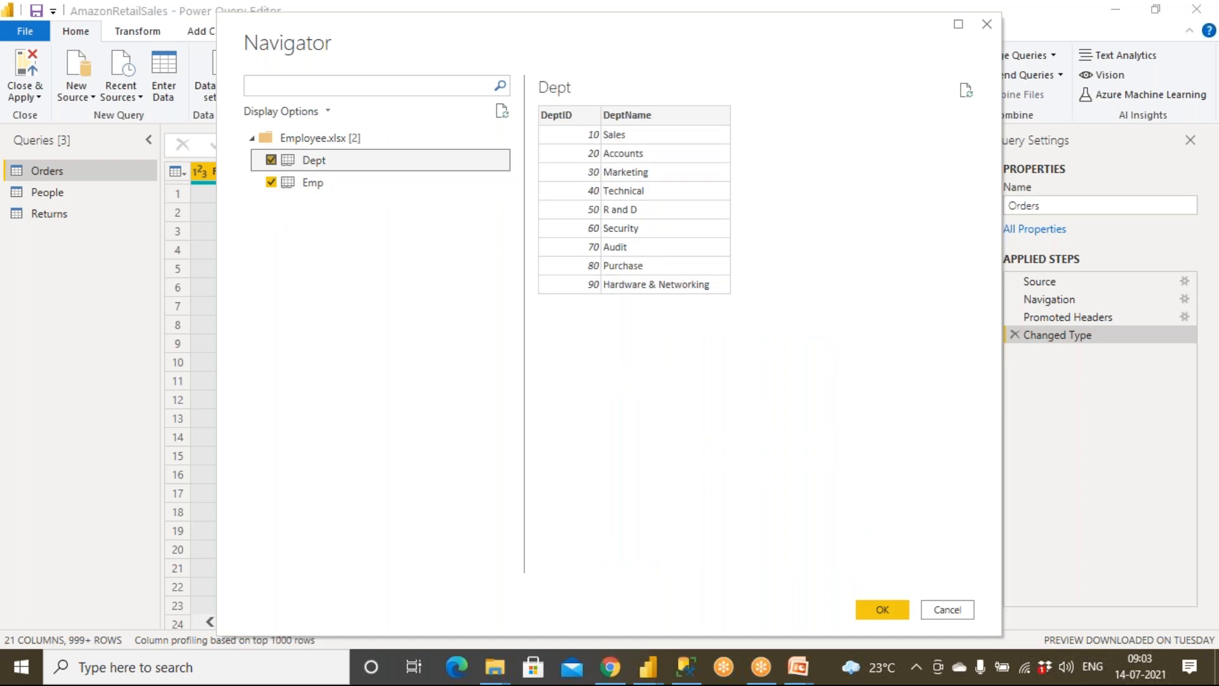
Step: Switch to the SourceData folder and open the Employee workbook in Excel at the start of its Emp sheet
mouse_move(495, 666)
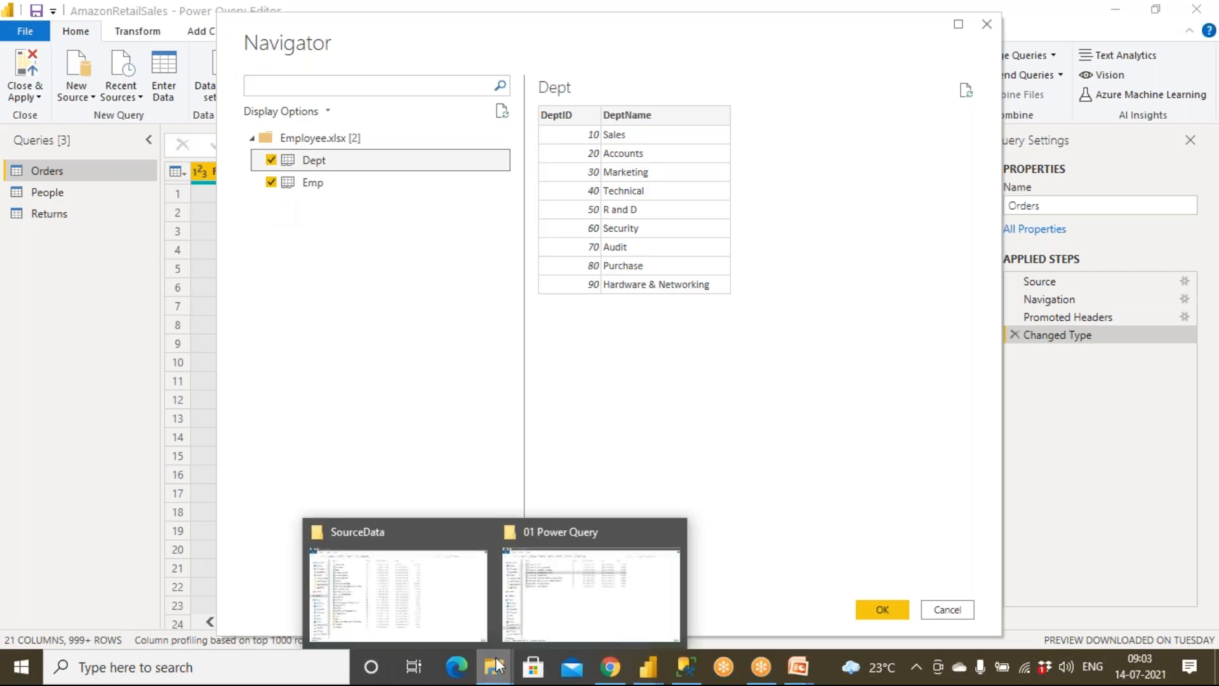
click(457, 611)
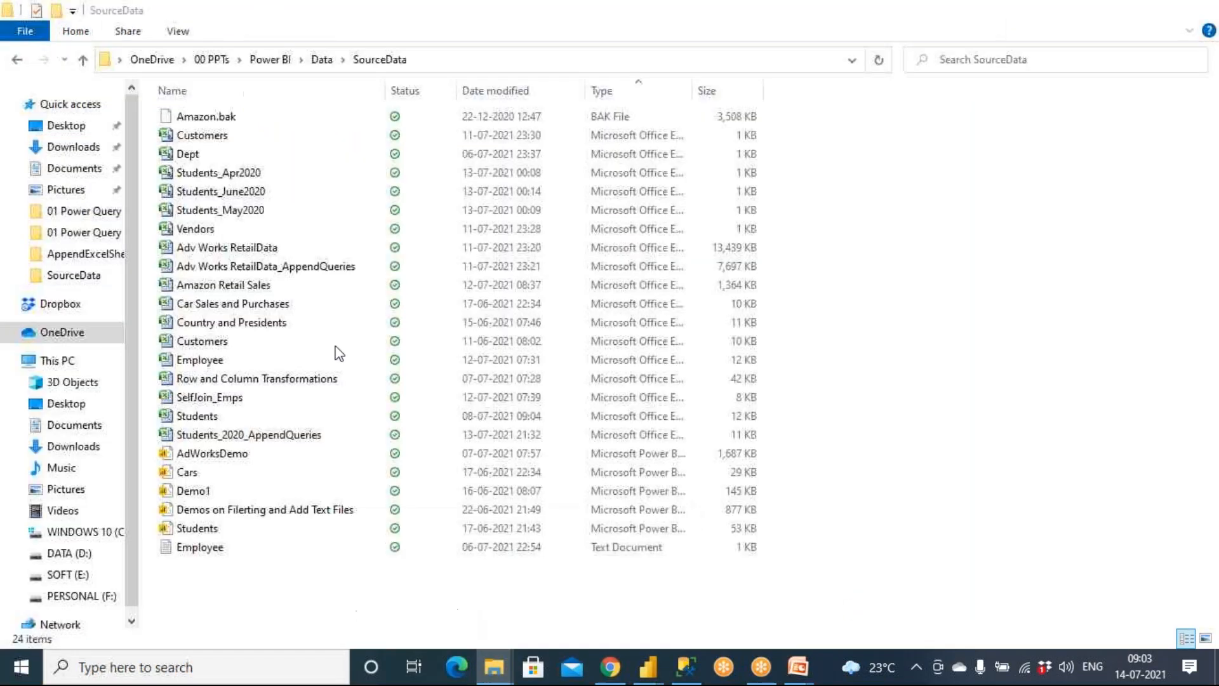
double_click(223, 359)
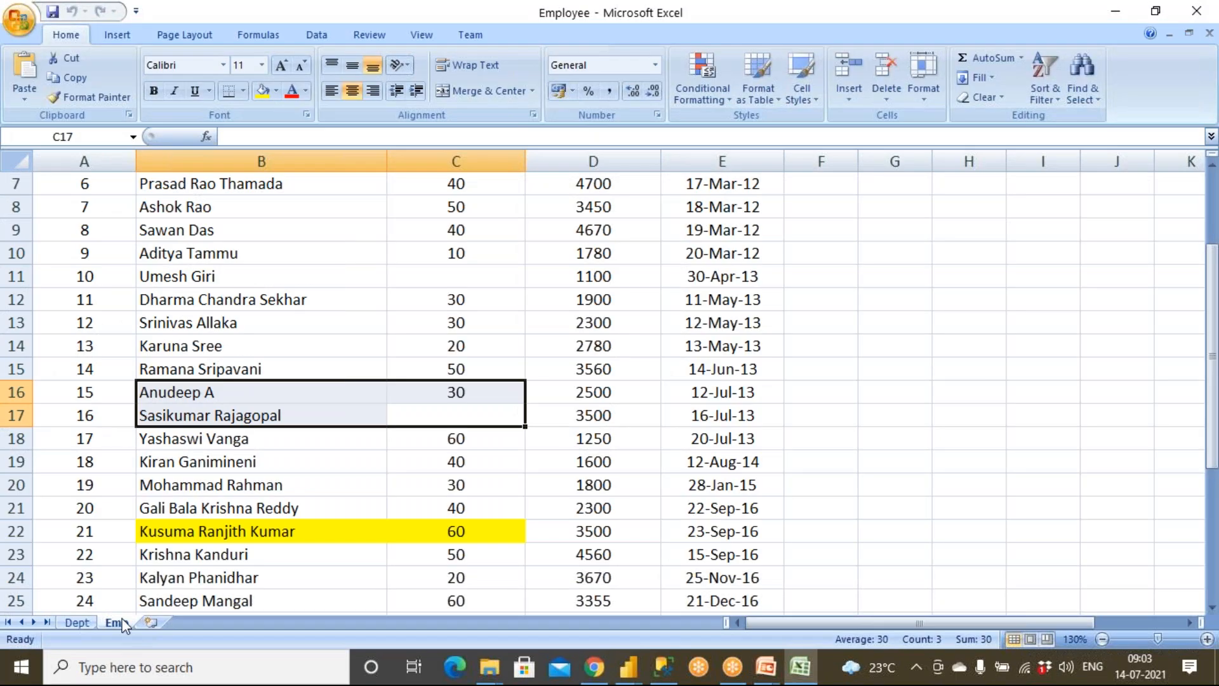
scroll(173, 482, up, 2)
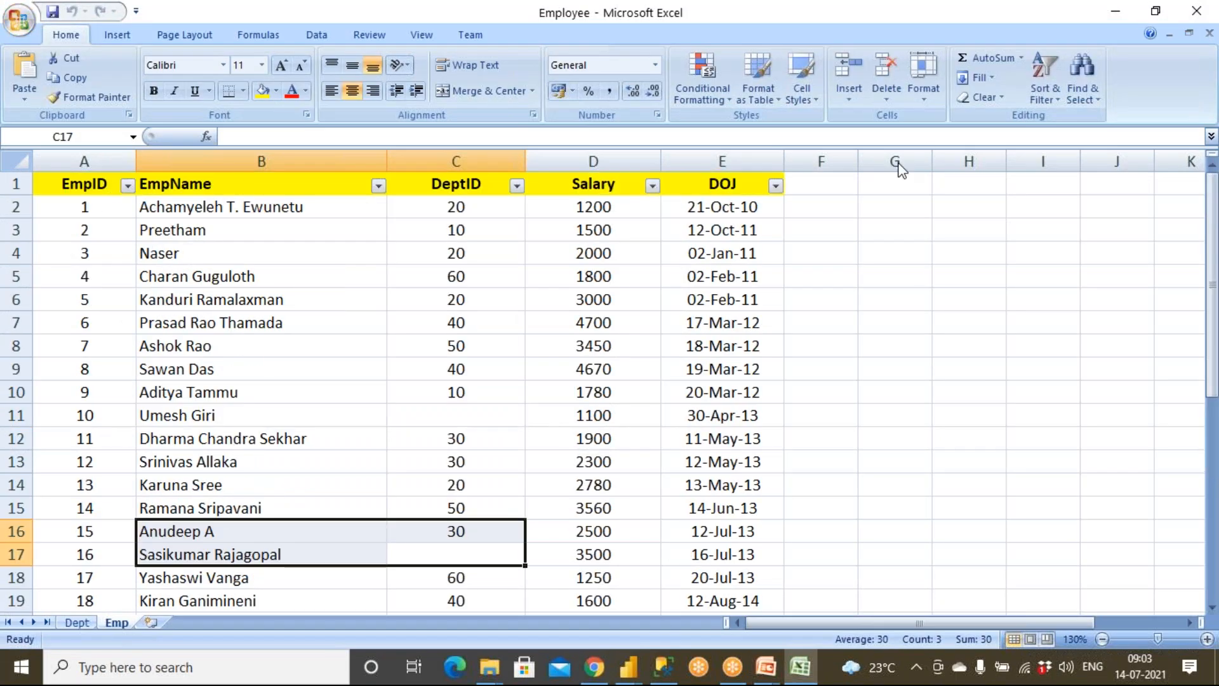
key(alt+Tab)
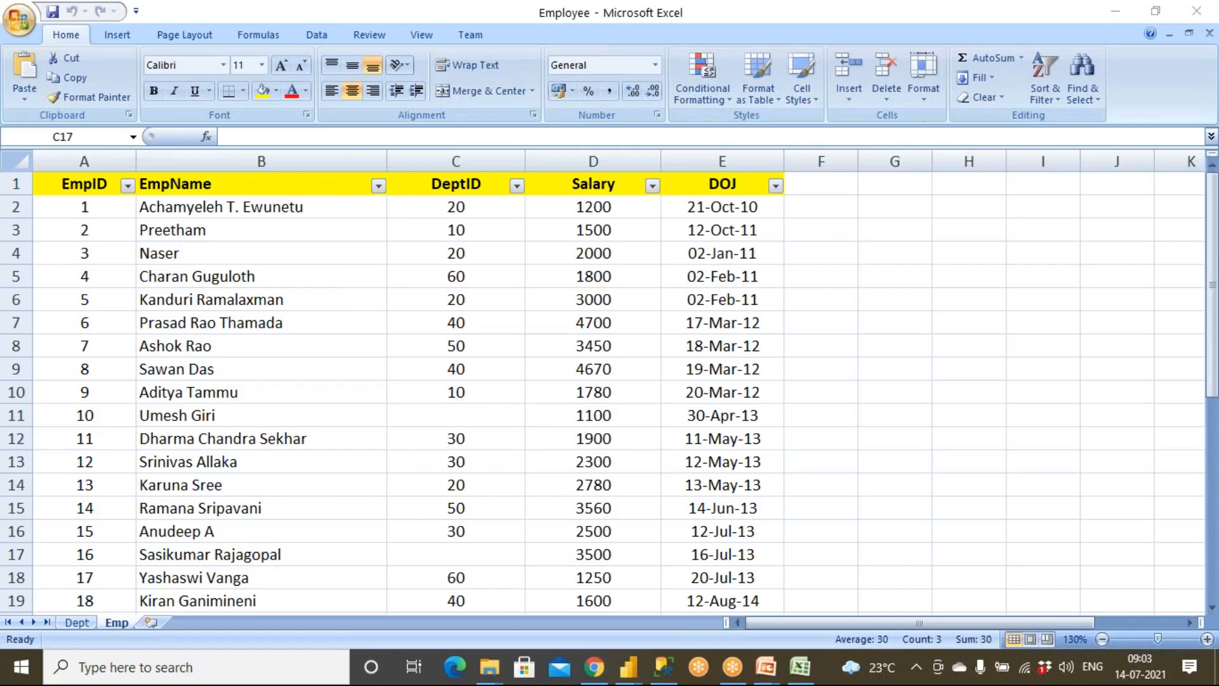
key(alt+Tab)
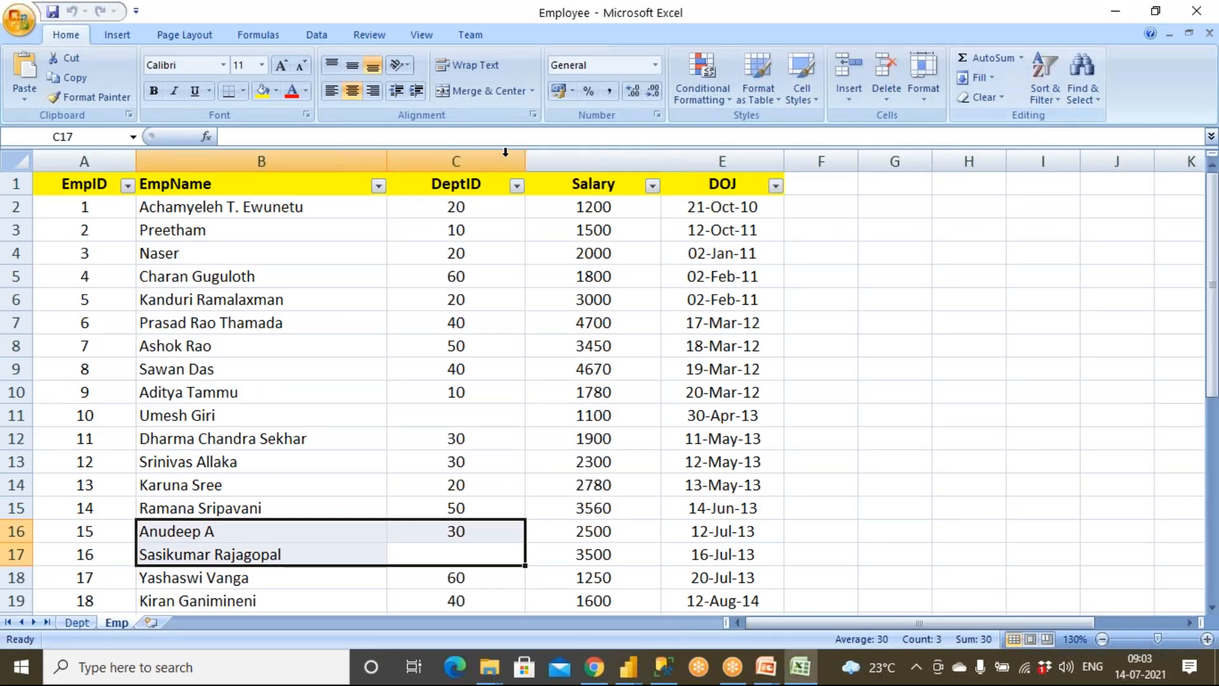
Step: Turn off the column filters on the Emp sheet's header row
click(473, 181)
click(1046, 92)
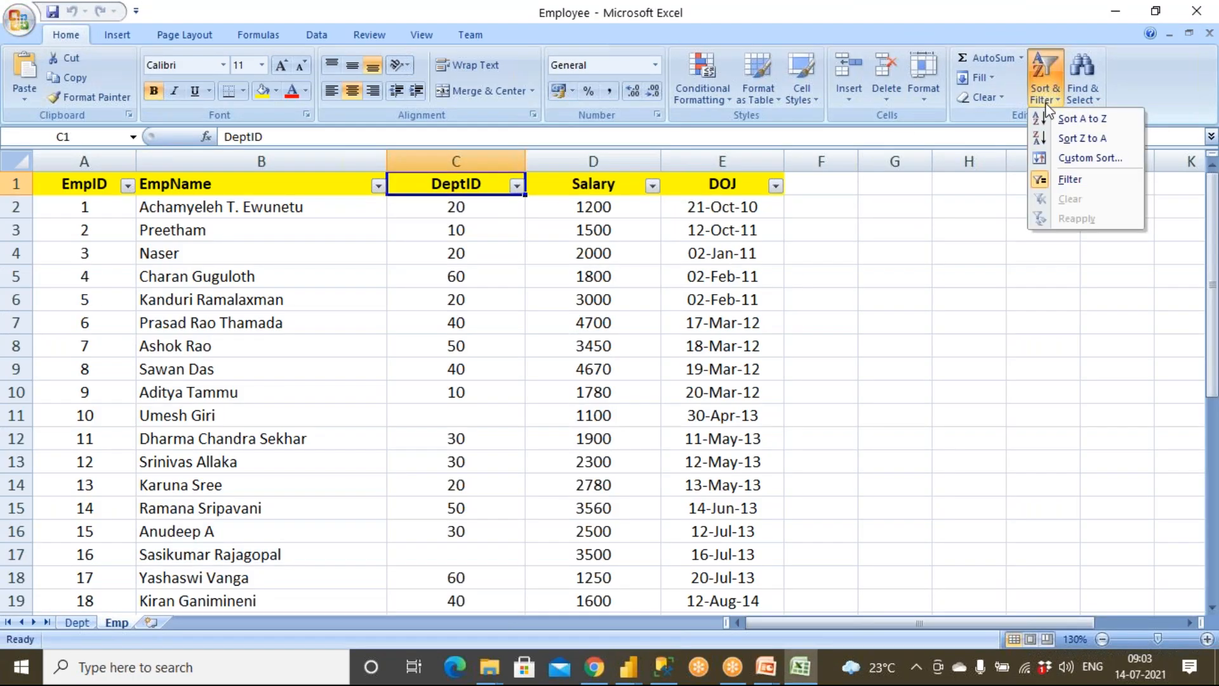
click(1070, 180)
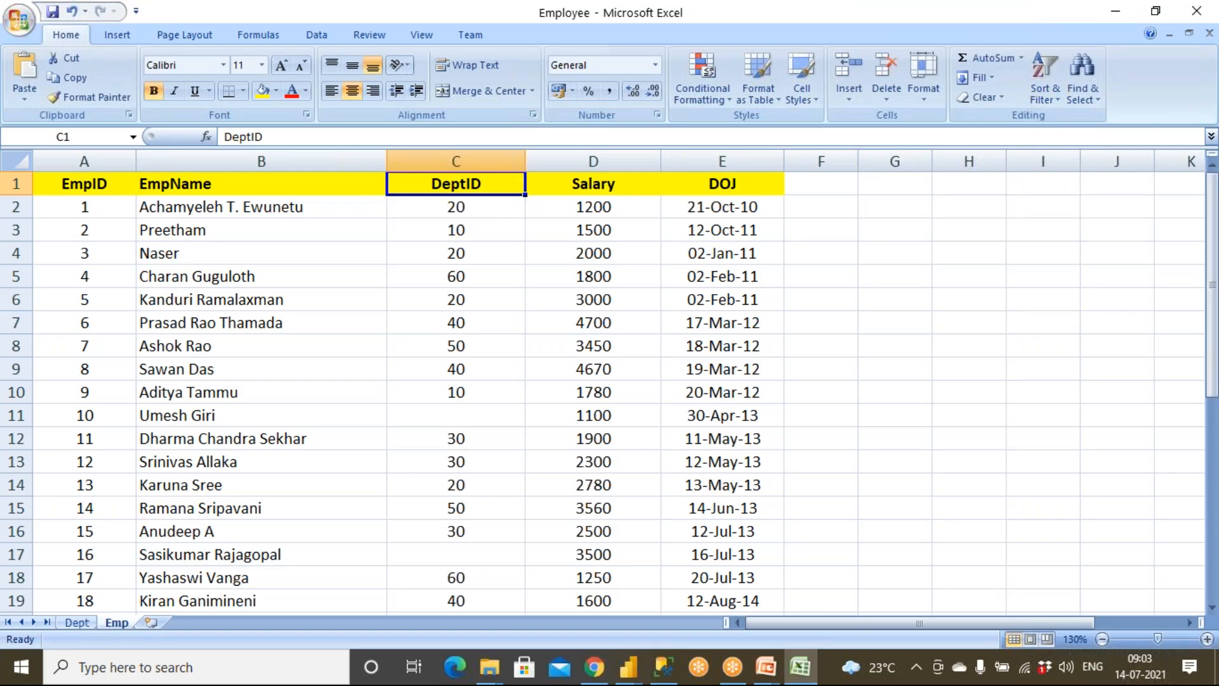
Step: Examine the Emp sheet's Salary, DOJ and DeptID columns, including the DeptID entries of the first ten employees
click(621, 186)
click(681, 185)
drag(179, 414, 450, 413)
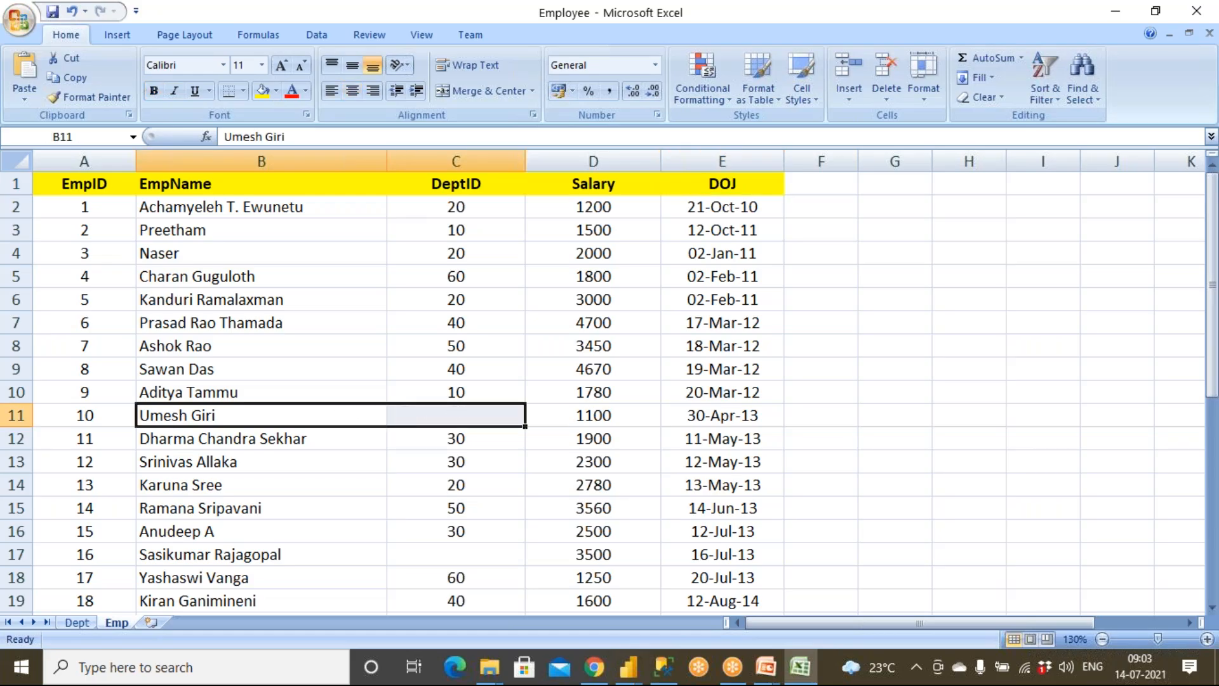
drag(479, 215, 482, 416)
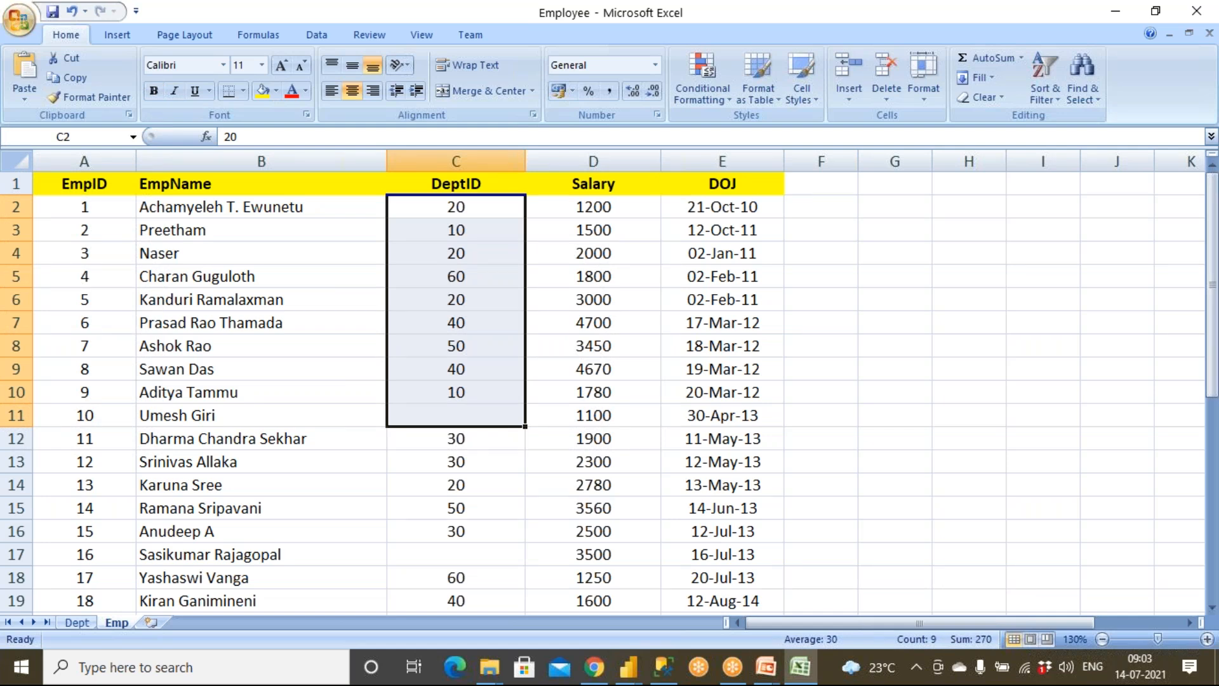
Step: Examine the department IDs and matching department names on the Dept sheet, from Sales to R and D
click(79, 623)
click(118, 543)
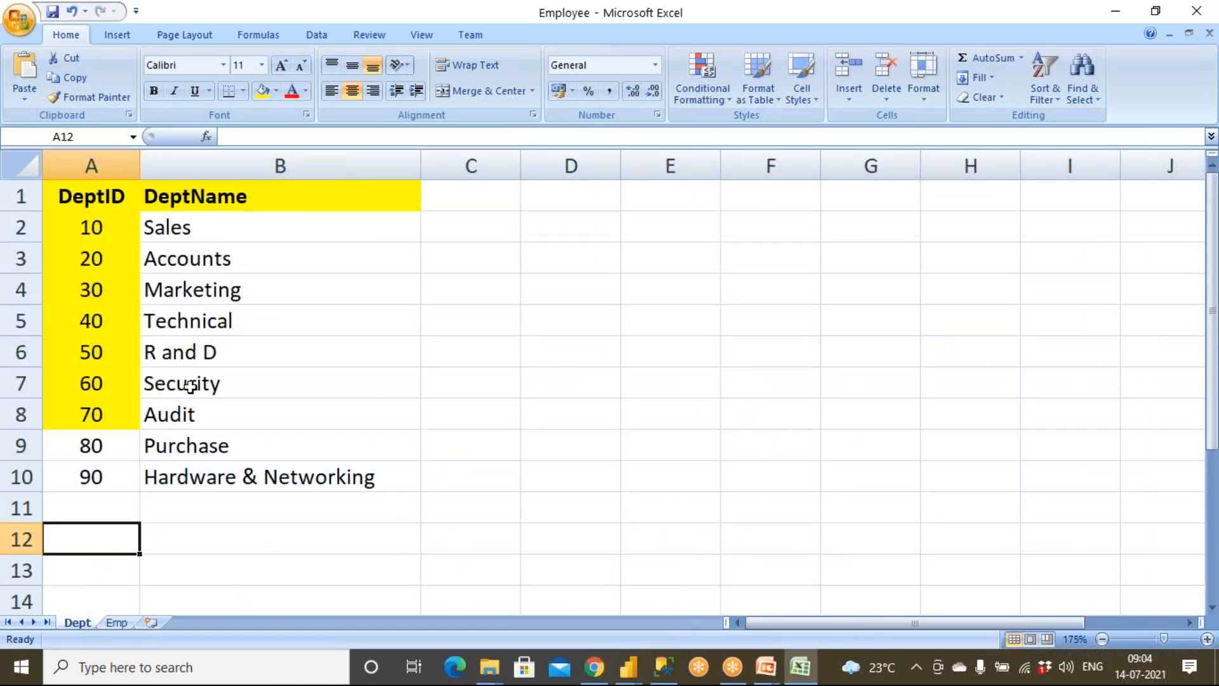
drag(91, 483, 101, 438)
drag(123, 229, 229, 236)
drag(127, 256, 239, 256)
click(127, 294)
drag(150, 289, 234, 291)
drag(107, 324, 250, 308)
drag(82, 351, 318, 239)
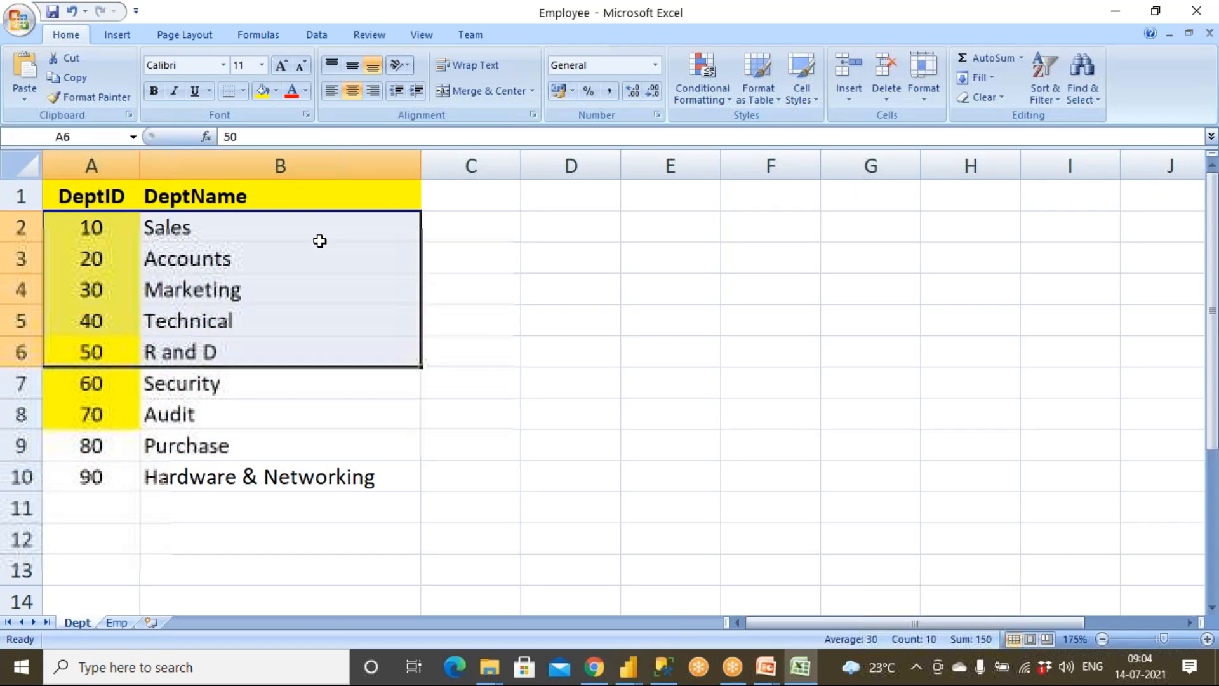
Step: Match the DeptID values of the first two employees on the Emp sheet to their department names on the Dept sheet
click(125, 622)
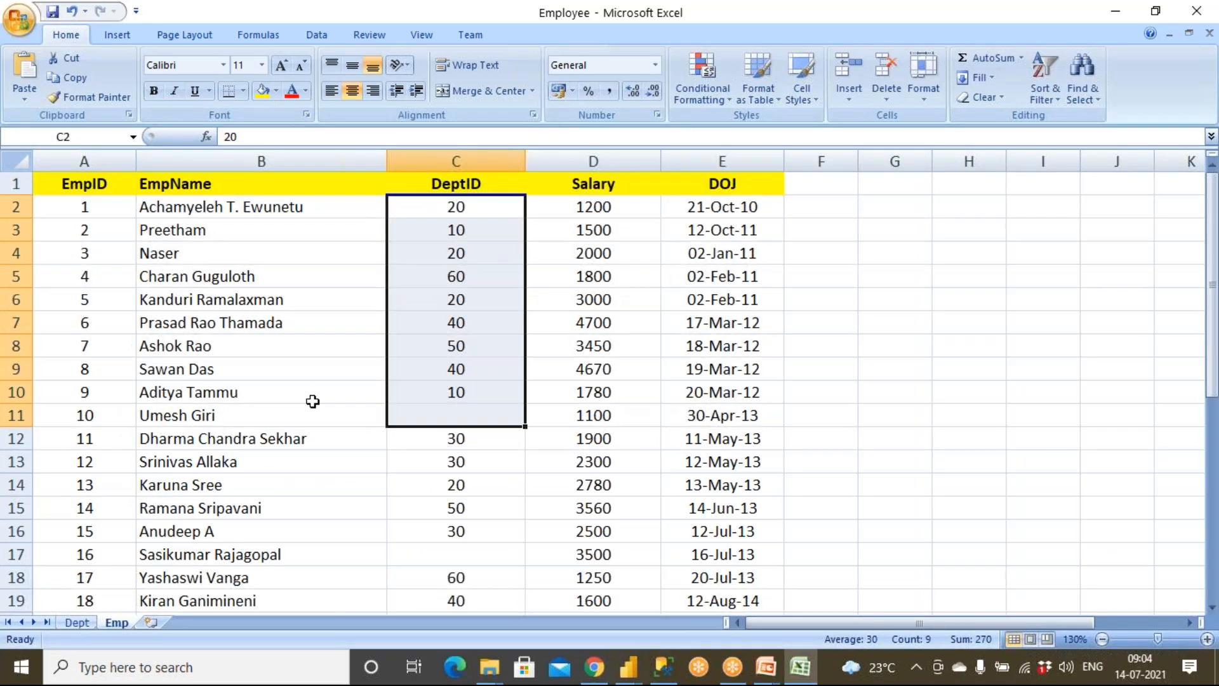
click(305, 208)
click(449, 205)
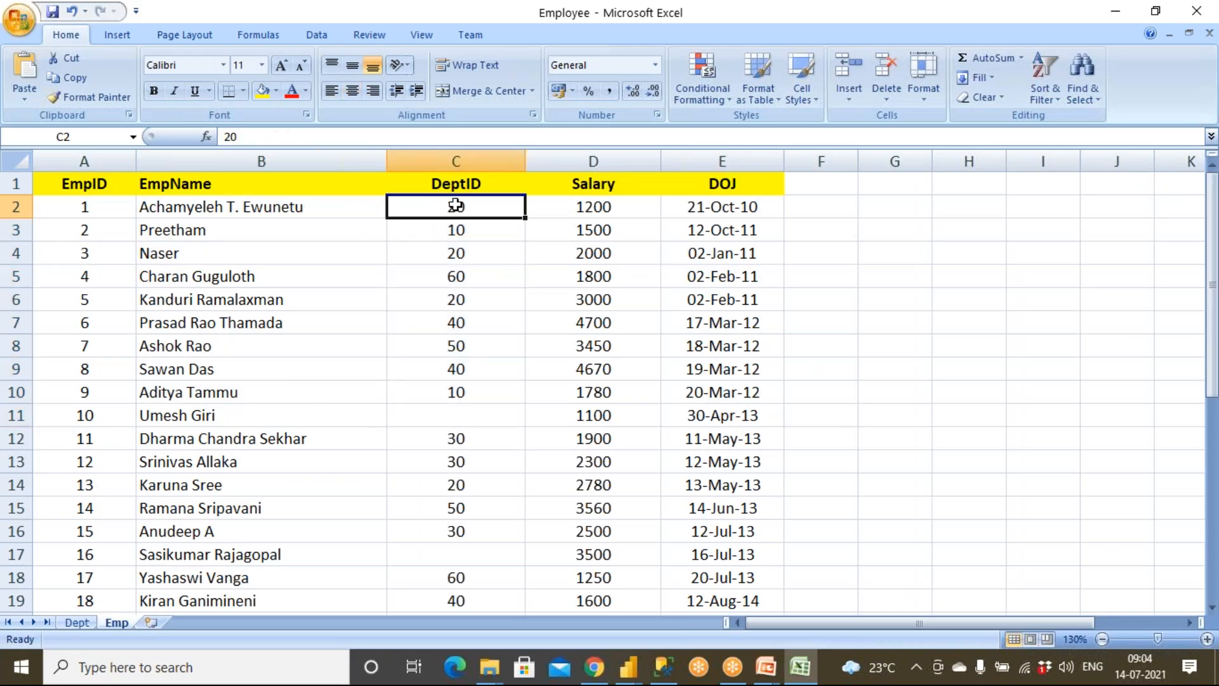
click(82, 620)
drag(130, 259, 443, 224)
click(116, 622)
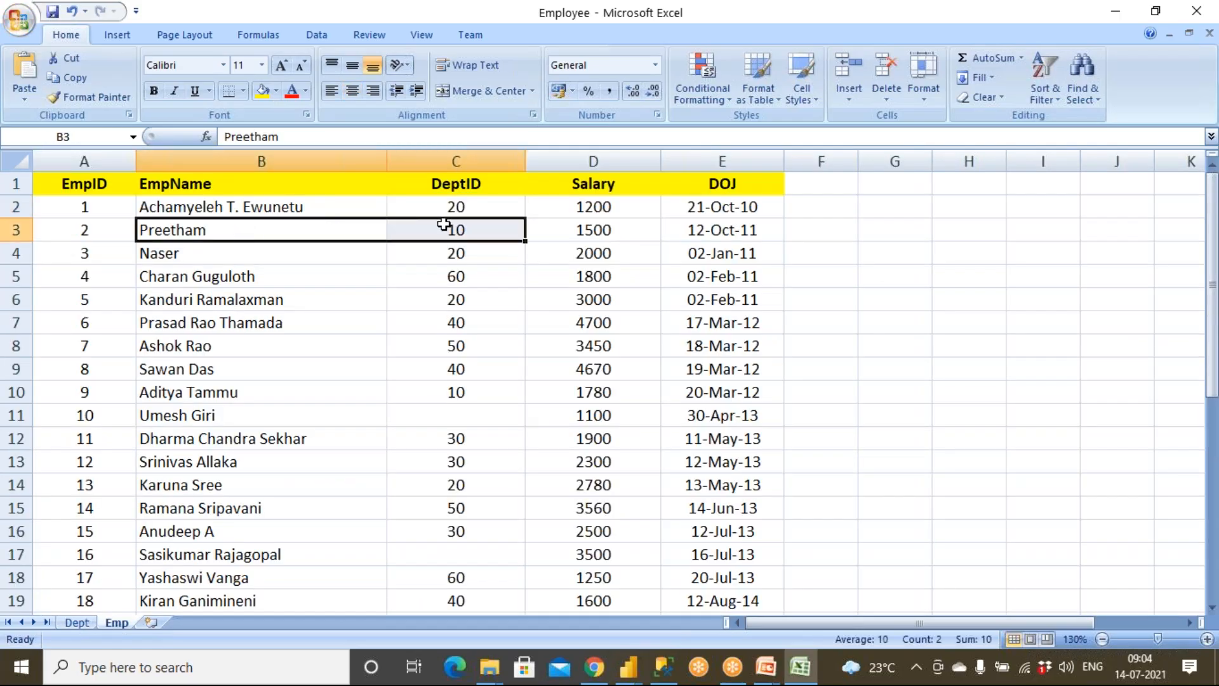
click(77, 623)
drag(198, 232, 118, 243)
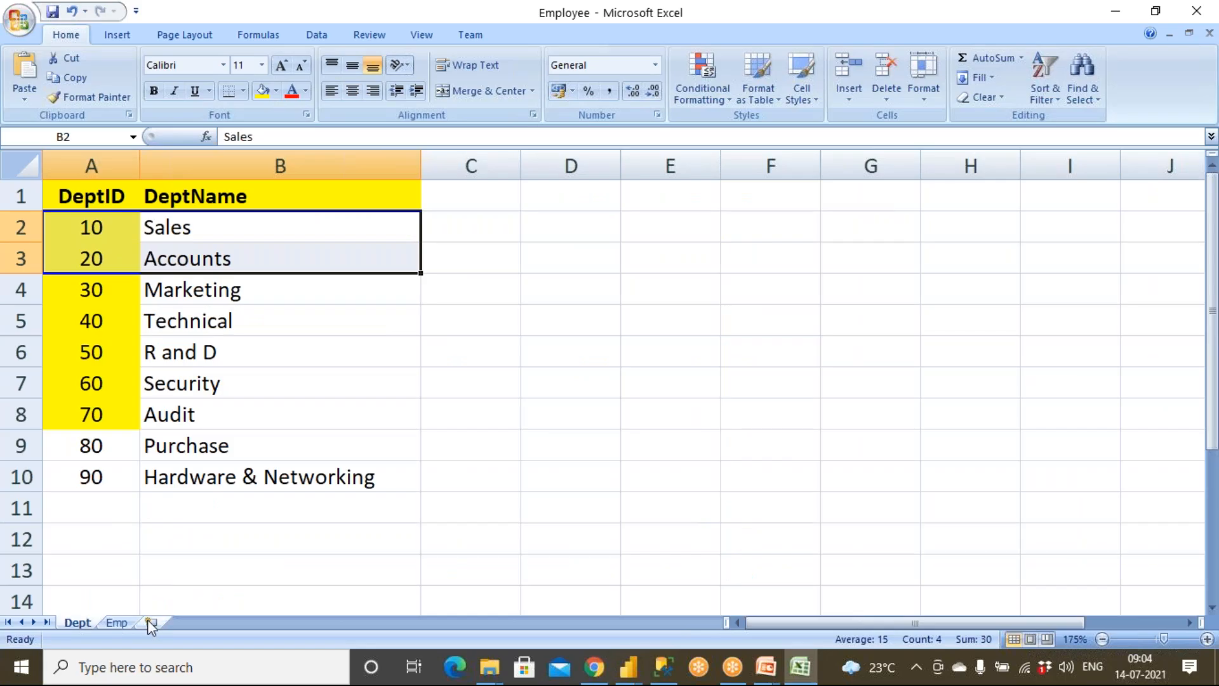
Step: Go through the Emp sheet and find the employees whose DeptID is blank
click(116, 622)
drag(469, 413, 199, 430)
click(265, 420)
click(446, 409)
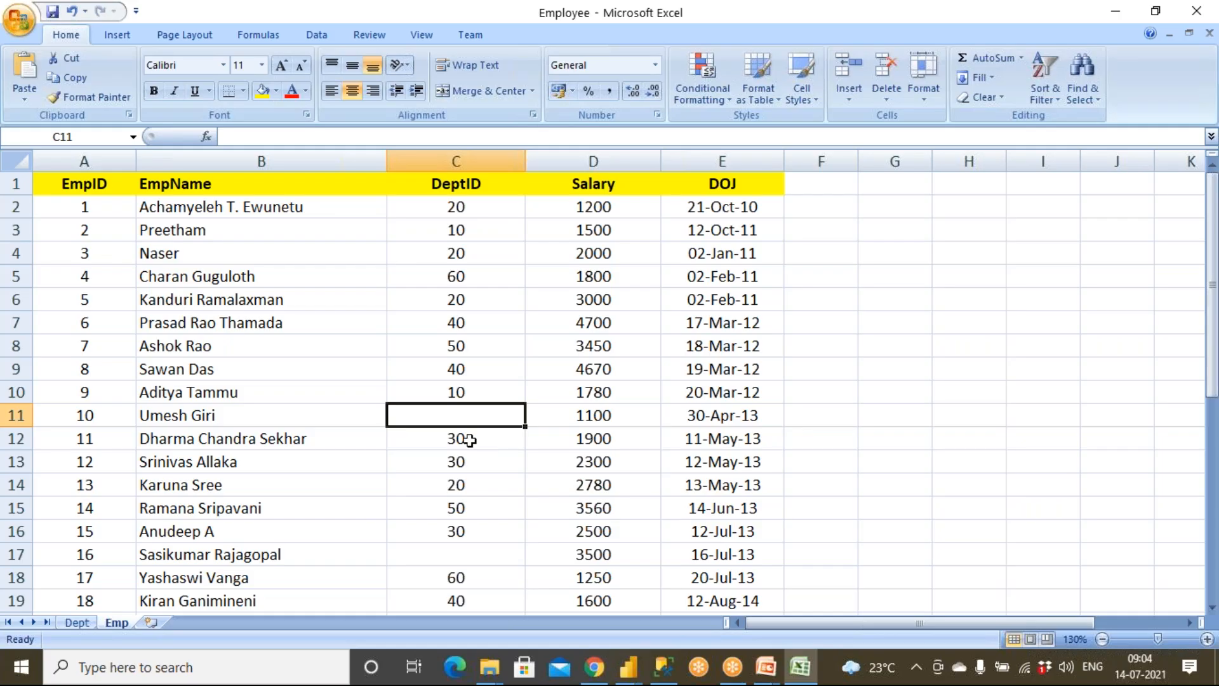
click(465, 559)
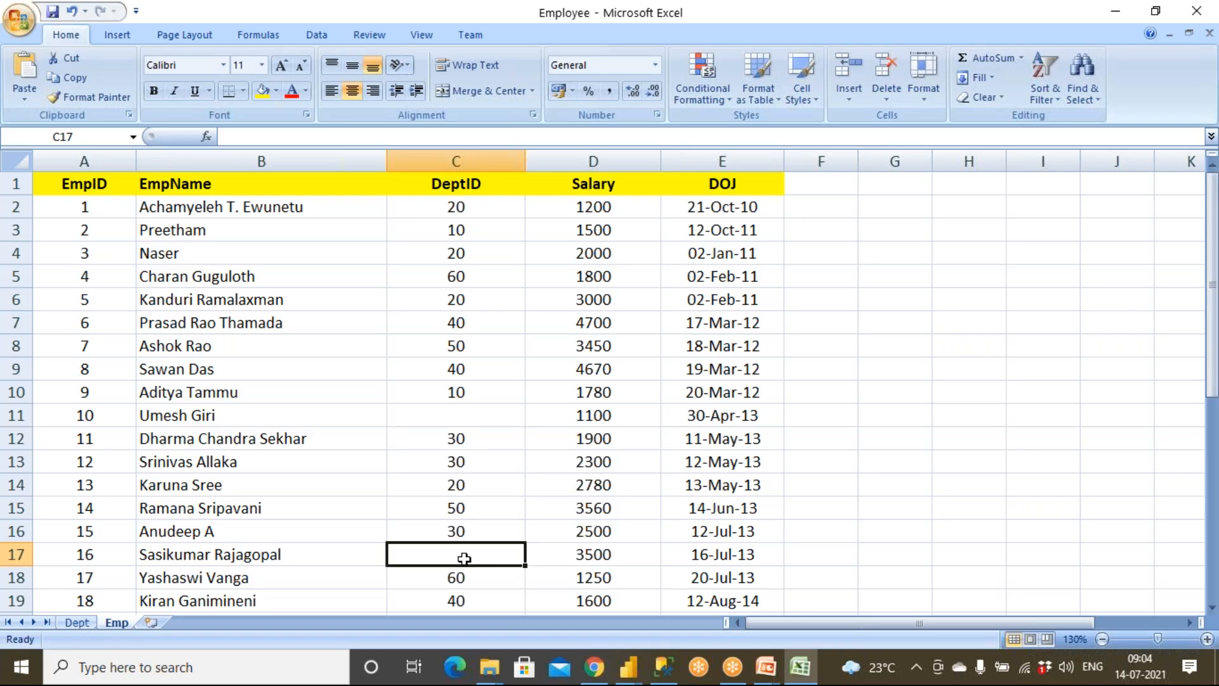
scroll(465, 559, down, 3)
scroll(464, 559, down, 3)
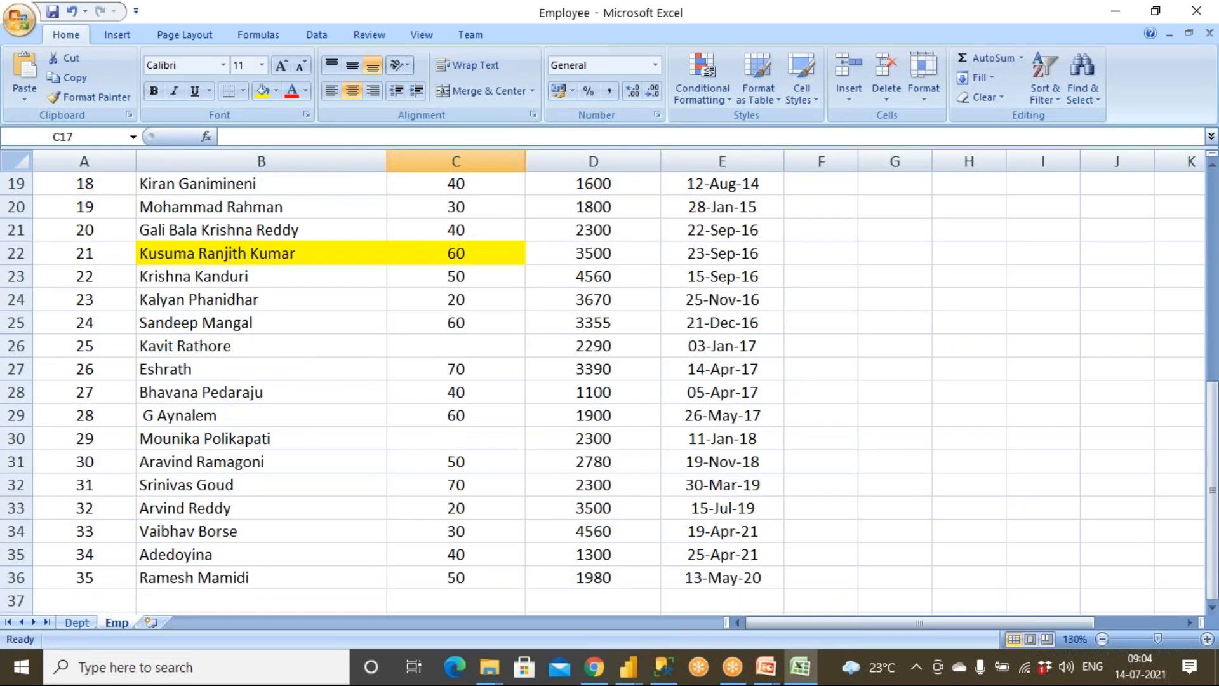
drag(286, 344, 465, 350)
drag(312, 441, 446, 438)
Step: Check the DeptID values of the last employees on the Emp sheet
scroll(413, 509, down, 1)
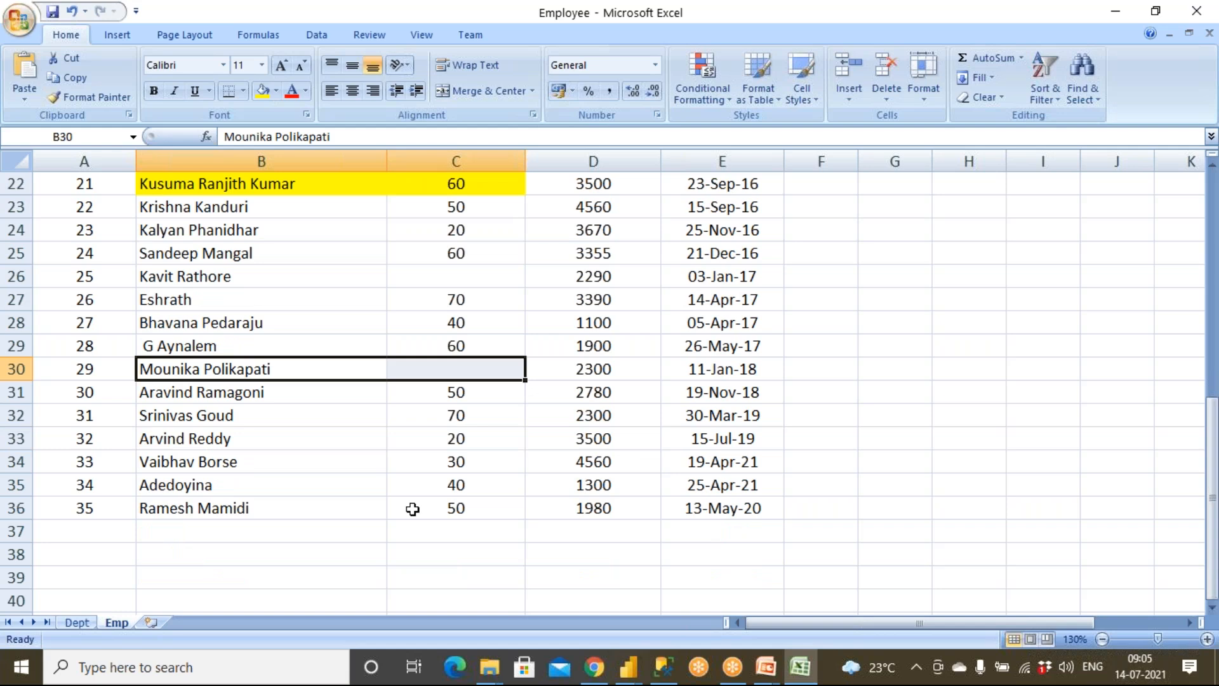
click(101, 528)
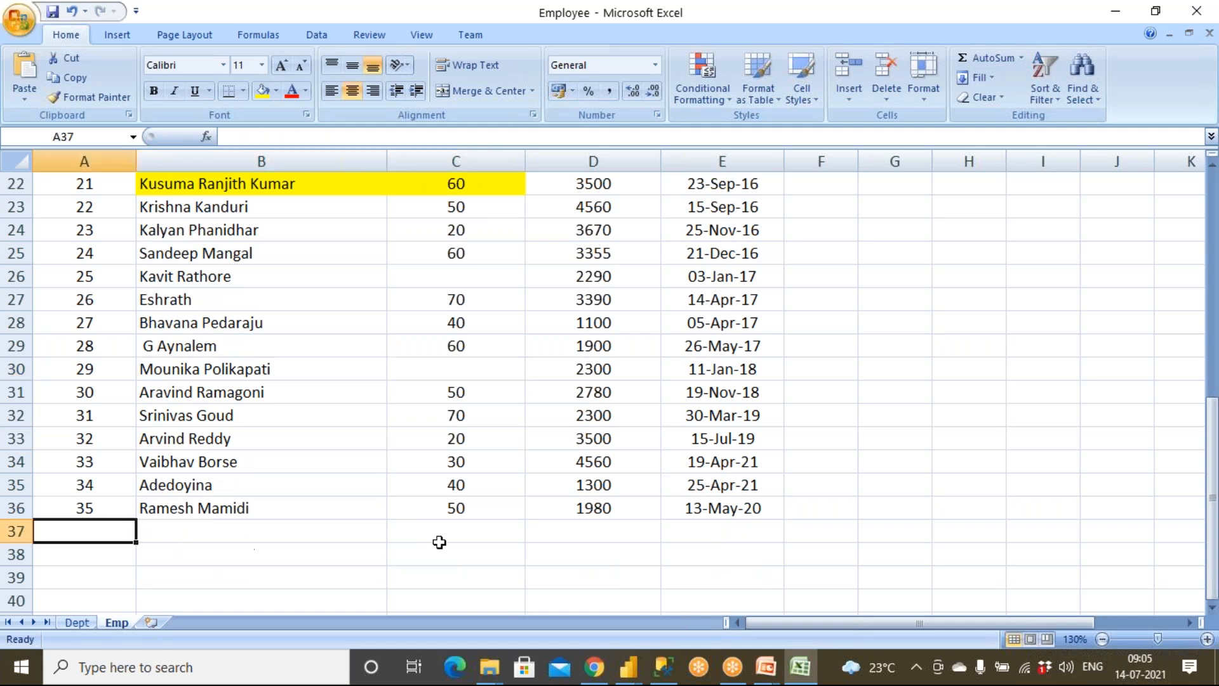
drag(506, 390, 506, 508)
scroll(506, 521, up, 7)
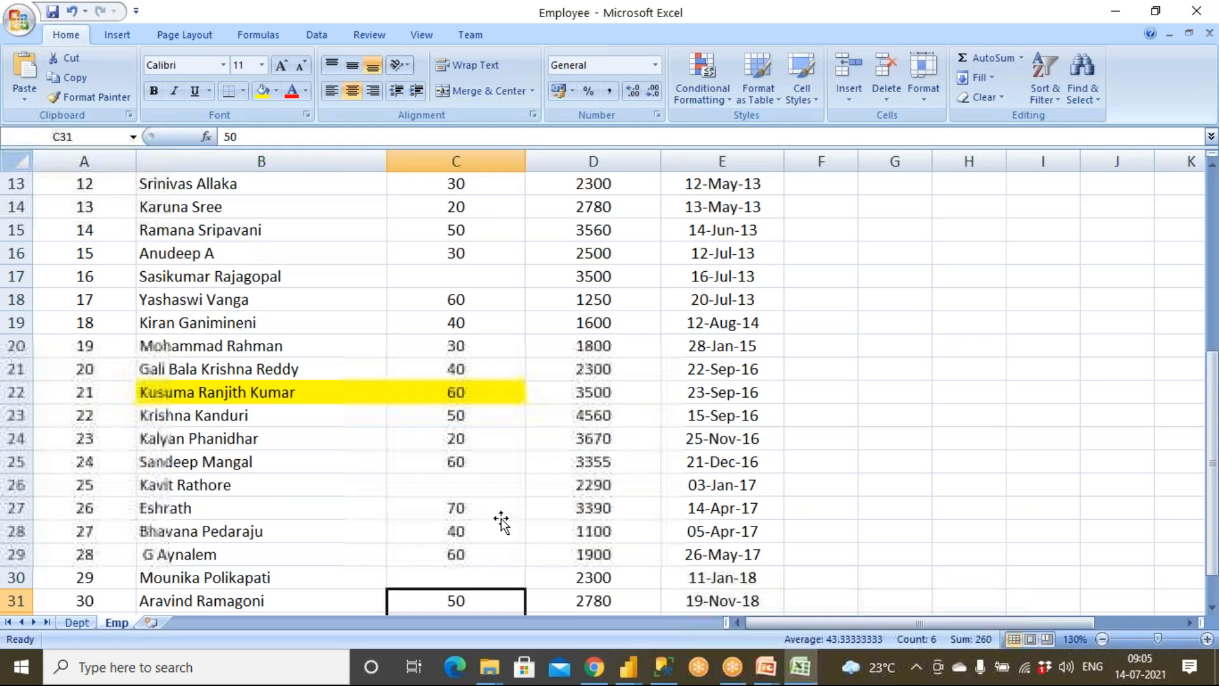
Step: Turn on the column filters for the Emp sheet's header row, and view the distinct DeptID values without filtering
click(505, 190)
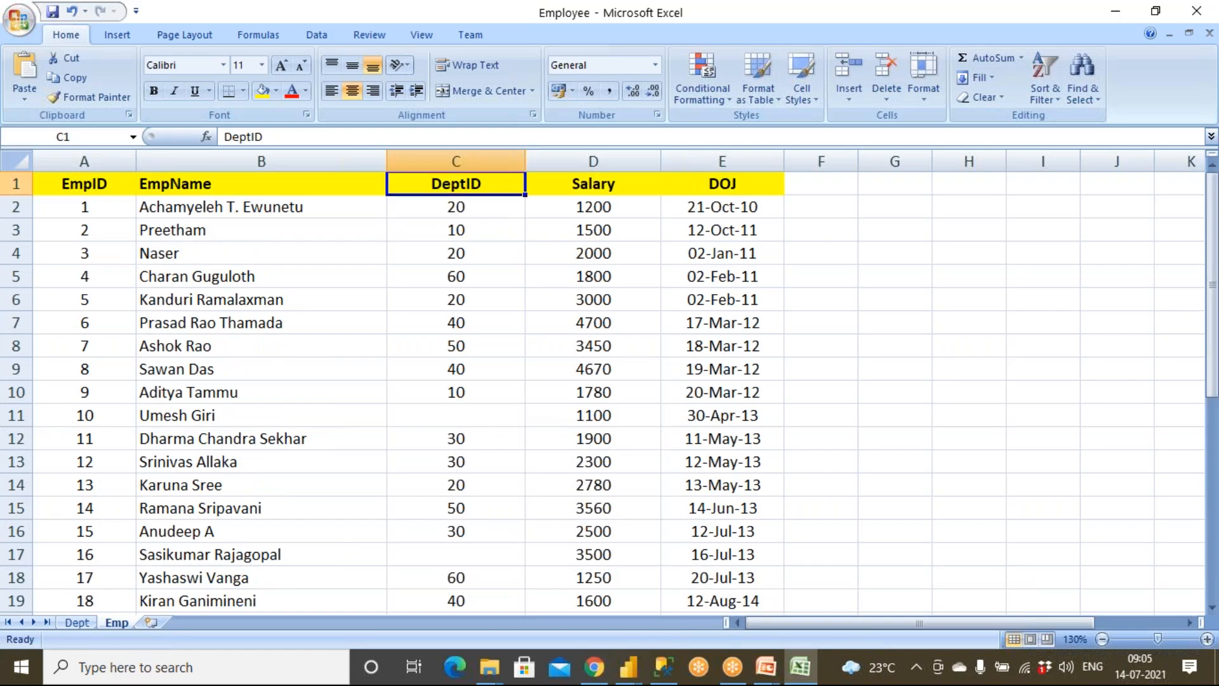
click(1050, 102)
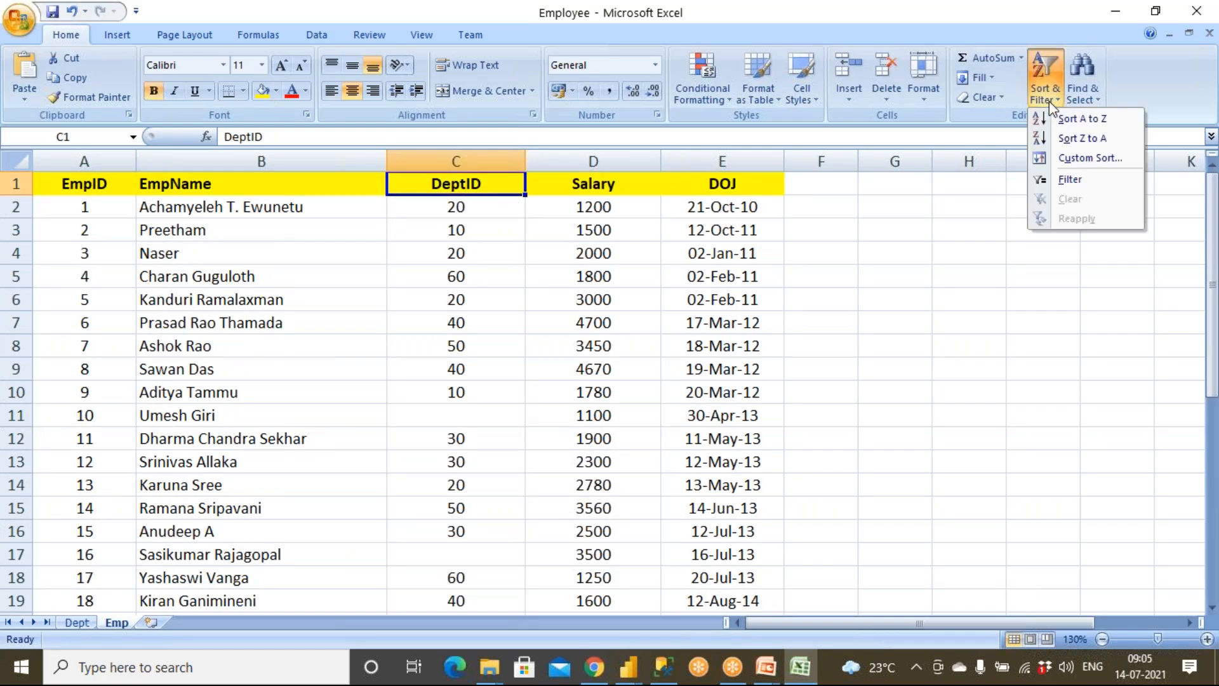
click(1070, 180)
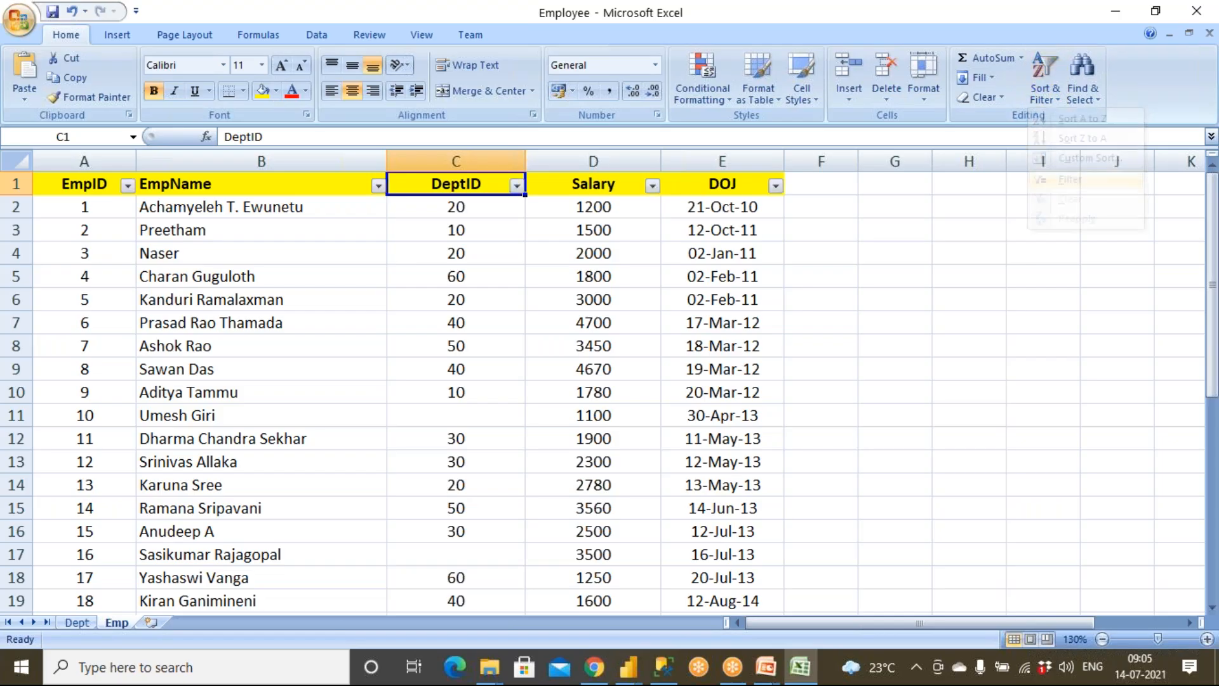
click(516, 186)
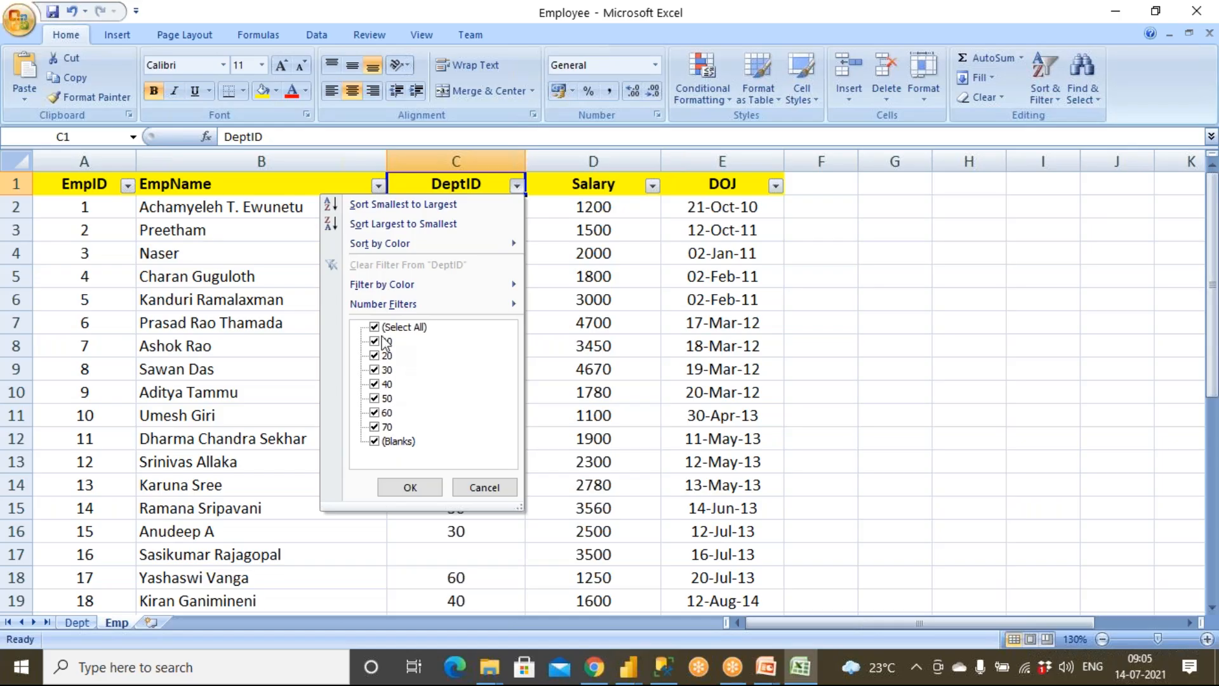
click(477, 490)
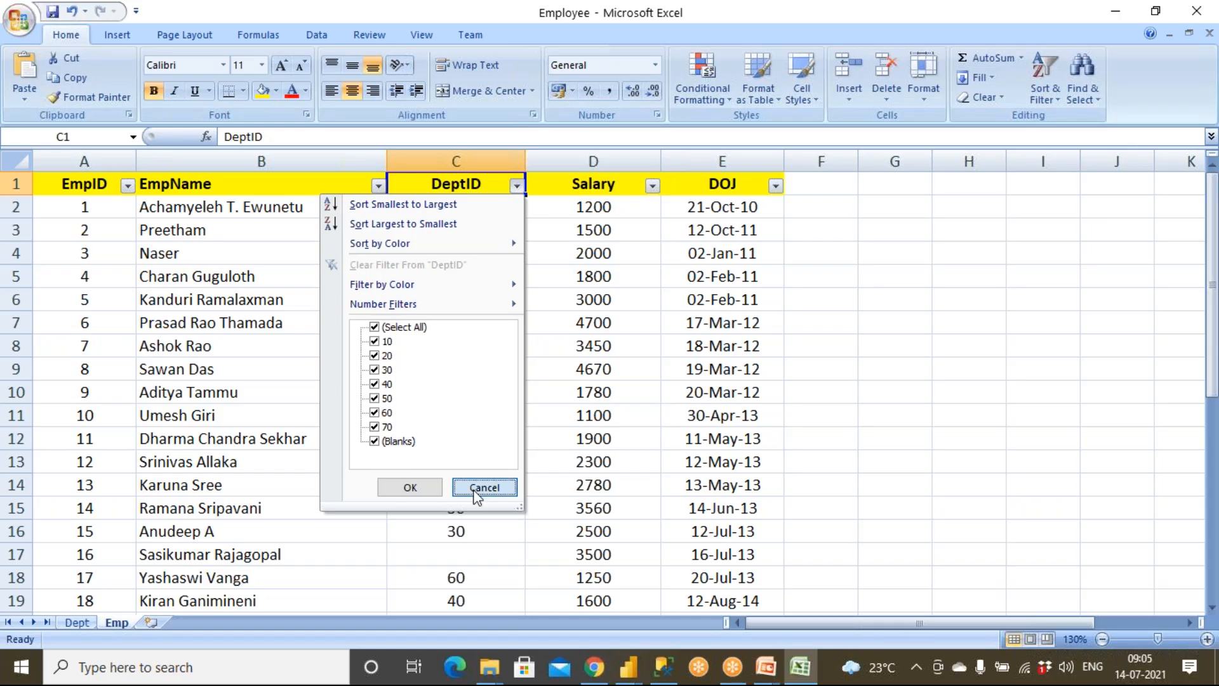
Step: Compare the Dept sheet's IDs 10 to 70 with the Purchase and Hardware & Networking departments, and return to the Emp sheet
click(77, 623)
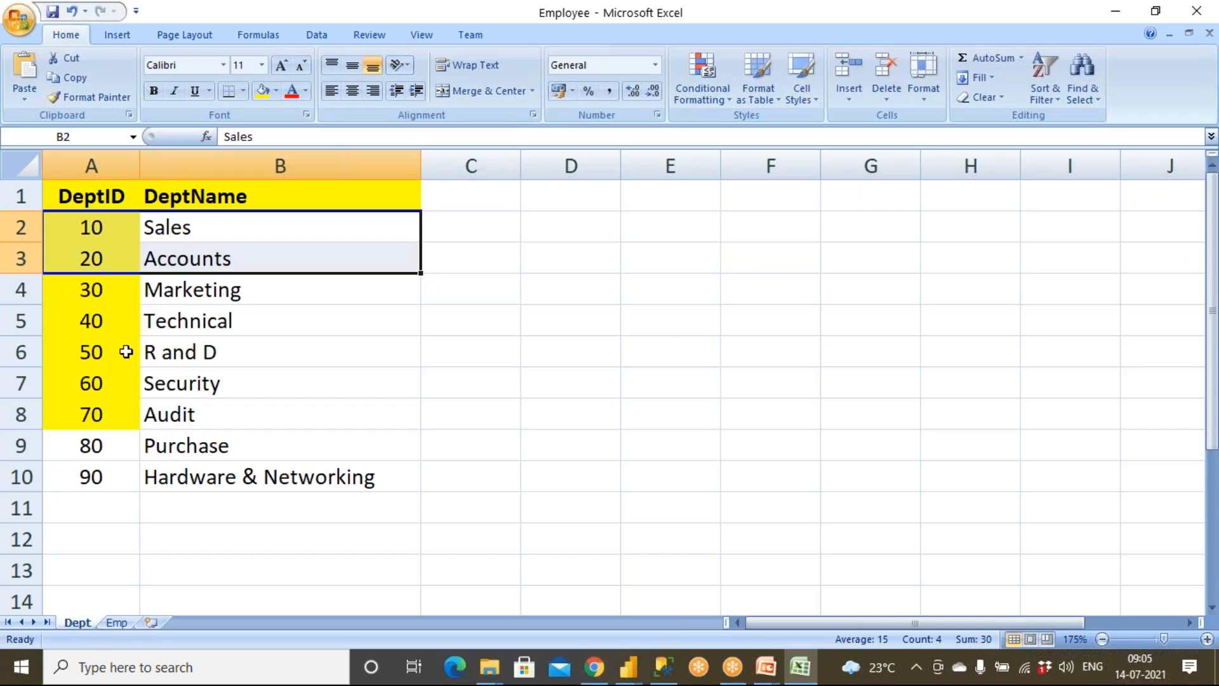
drag(109, 229, 93, 433)
drag(93, 448, 247, 478)
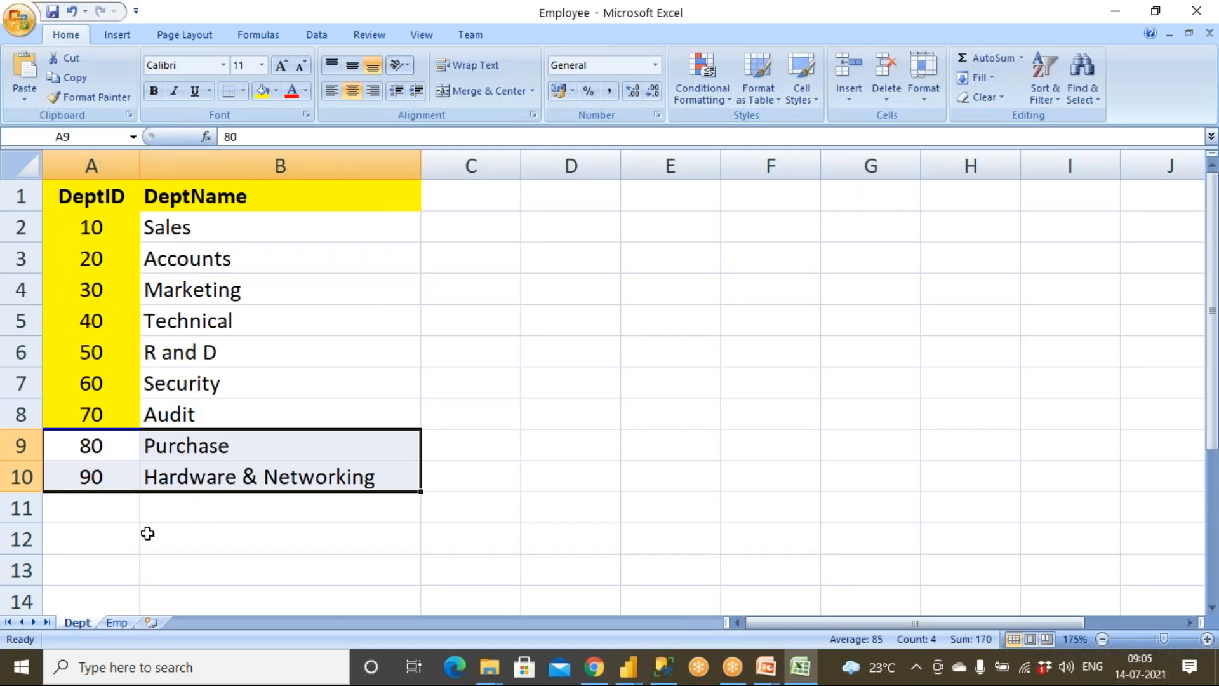
click(116, 623)
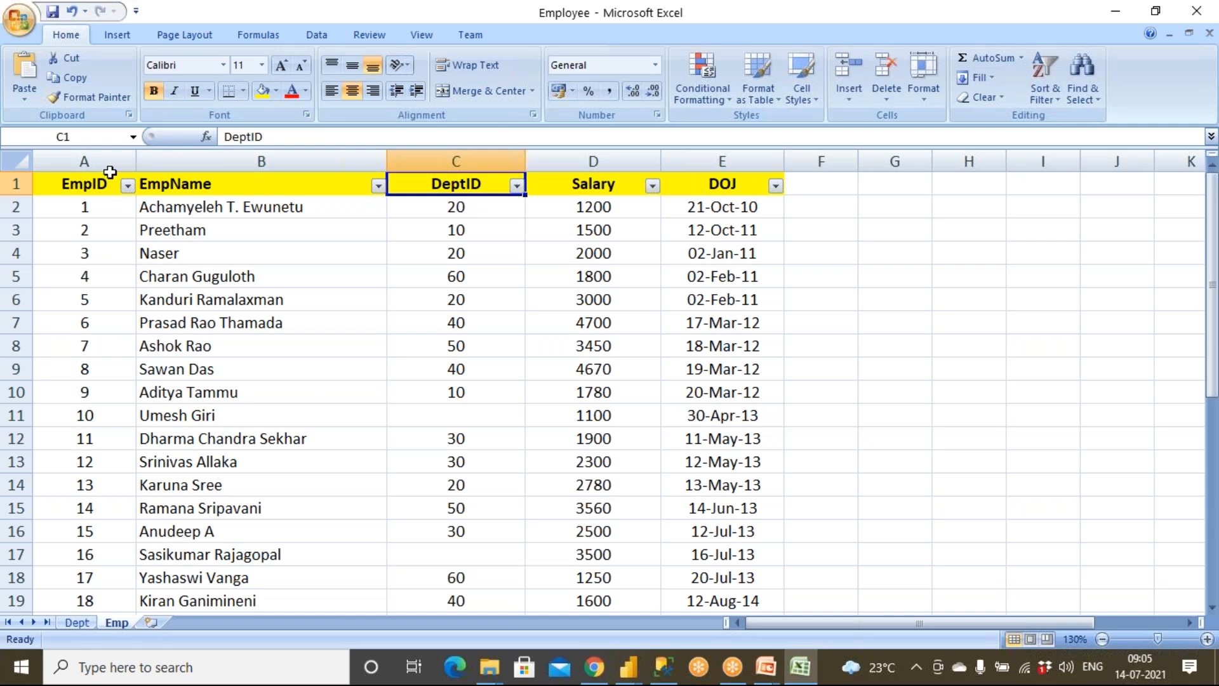
Step: Review the departments on the Dept sheet, including the Purchase and Hardware & Networking rows
click(88, 621)
drag(232, 239, 266, 494)
drag(288, 452, 119, 490)
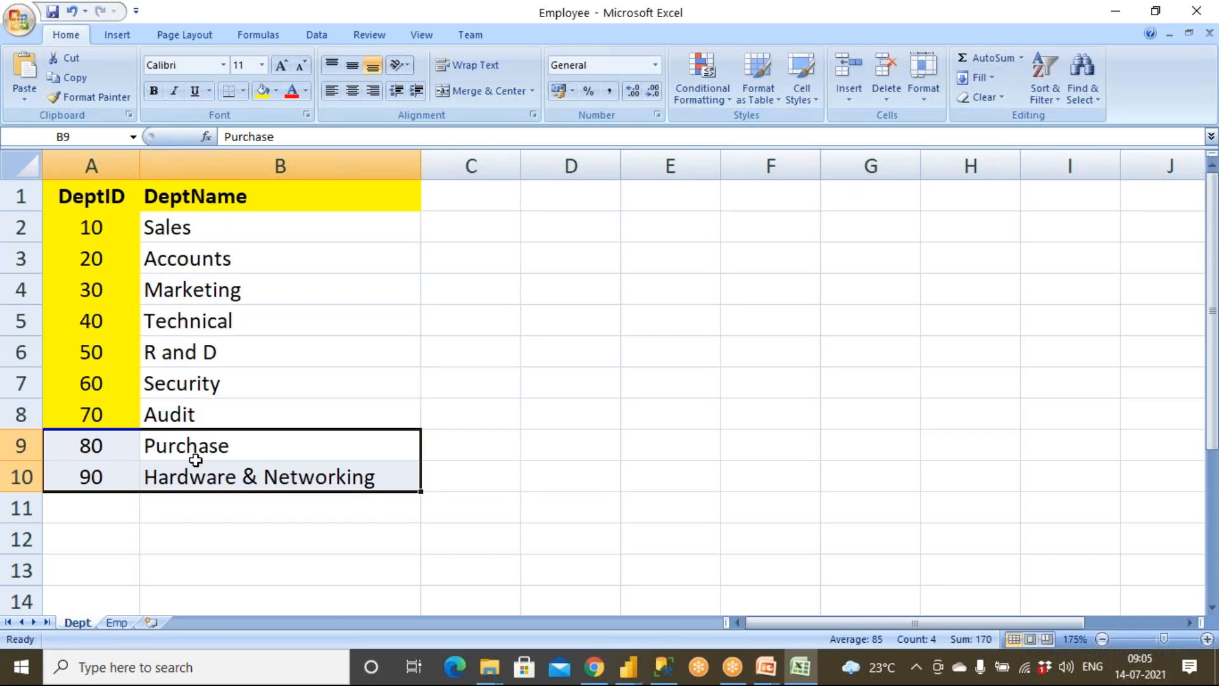
Step: Return to the Emp sheet and examine the row 11 employee with a blank DeptID and the Salary values in rows 2 to 16
click(117, 622)
drag(204, 423, 464, 423)
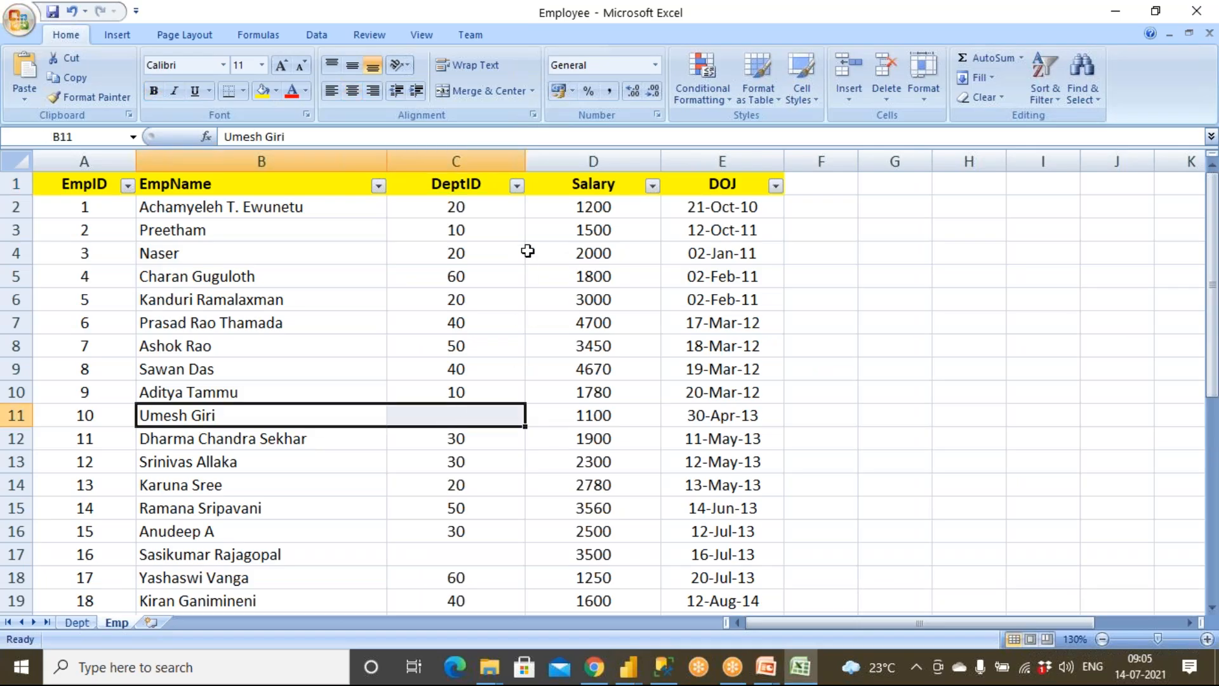
click(608, 216)
drag(608, 216, 609, 532)
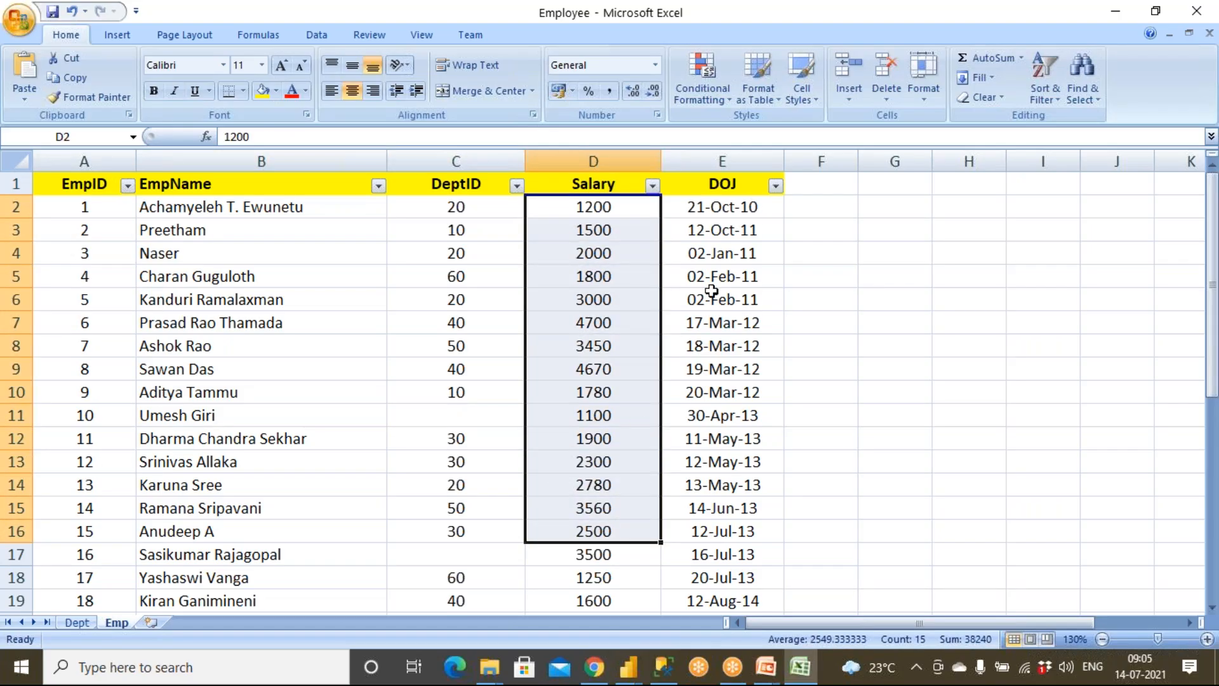
Step: Turn off the column filters on the Emp sheet's header row
click(437, 184)
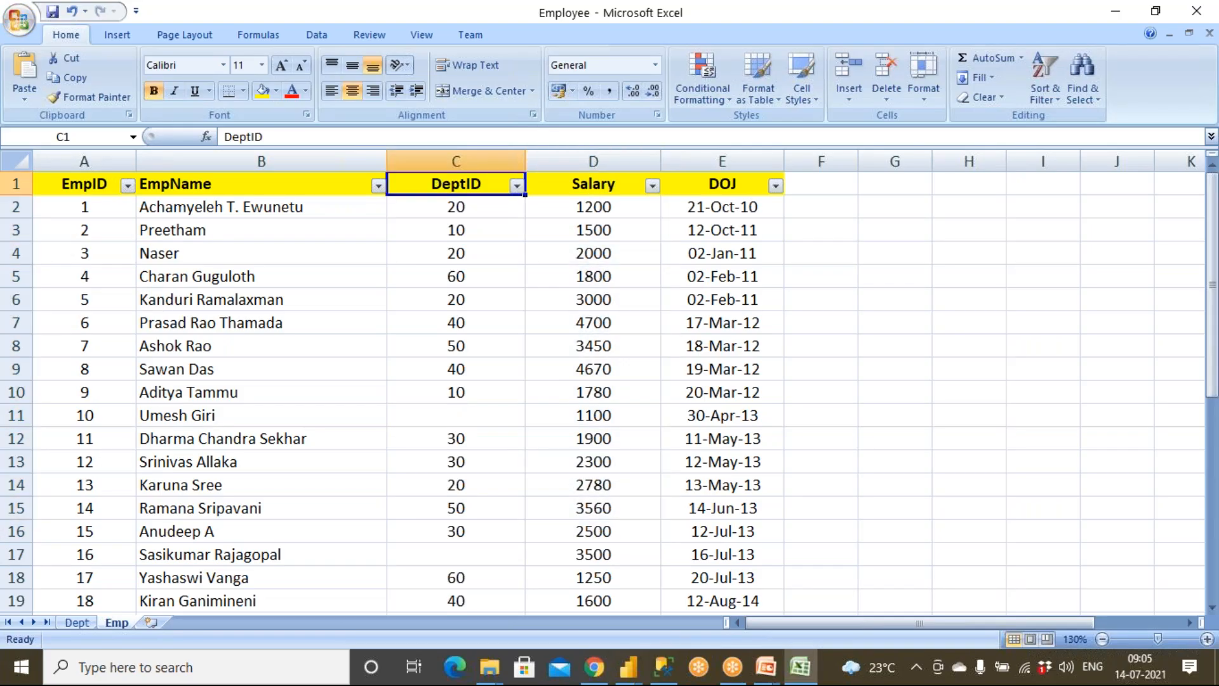
click(1043, 95)
click(1071, 180)
Step: Switch to Power Query Editor, preview the Emp table, and import both the Dept and Emp tables as queries
mouse_move(624, 677)
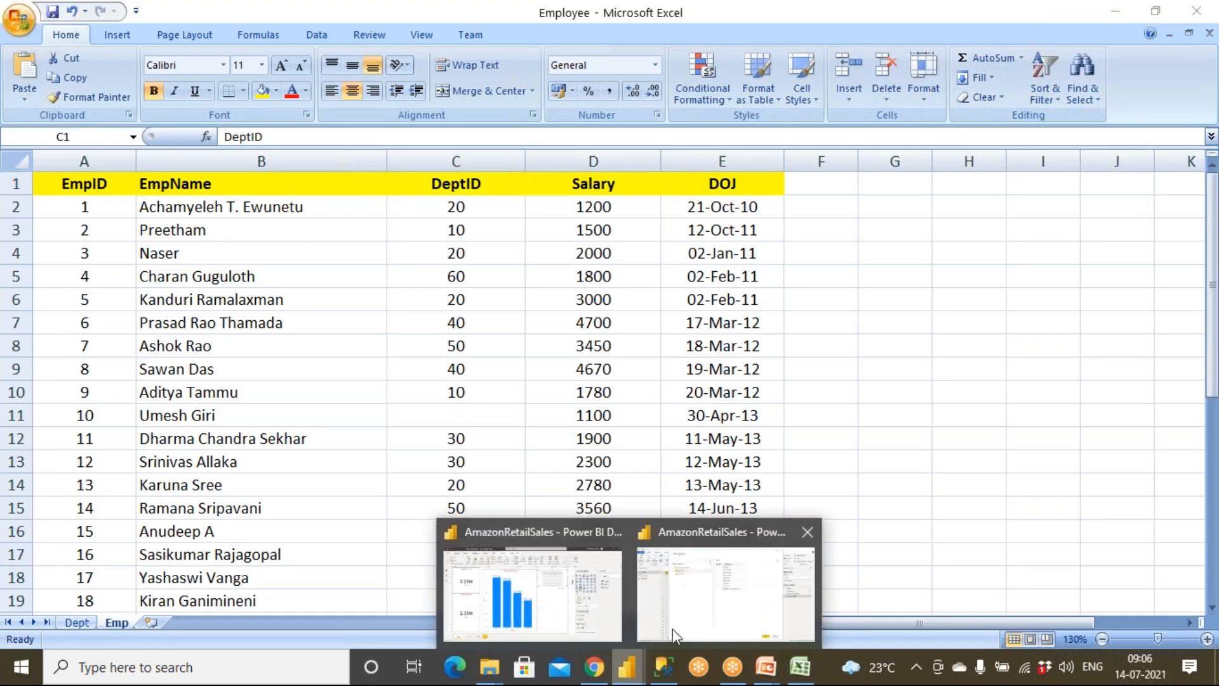
click(714, 592)
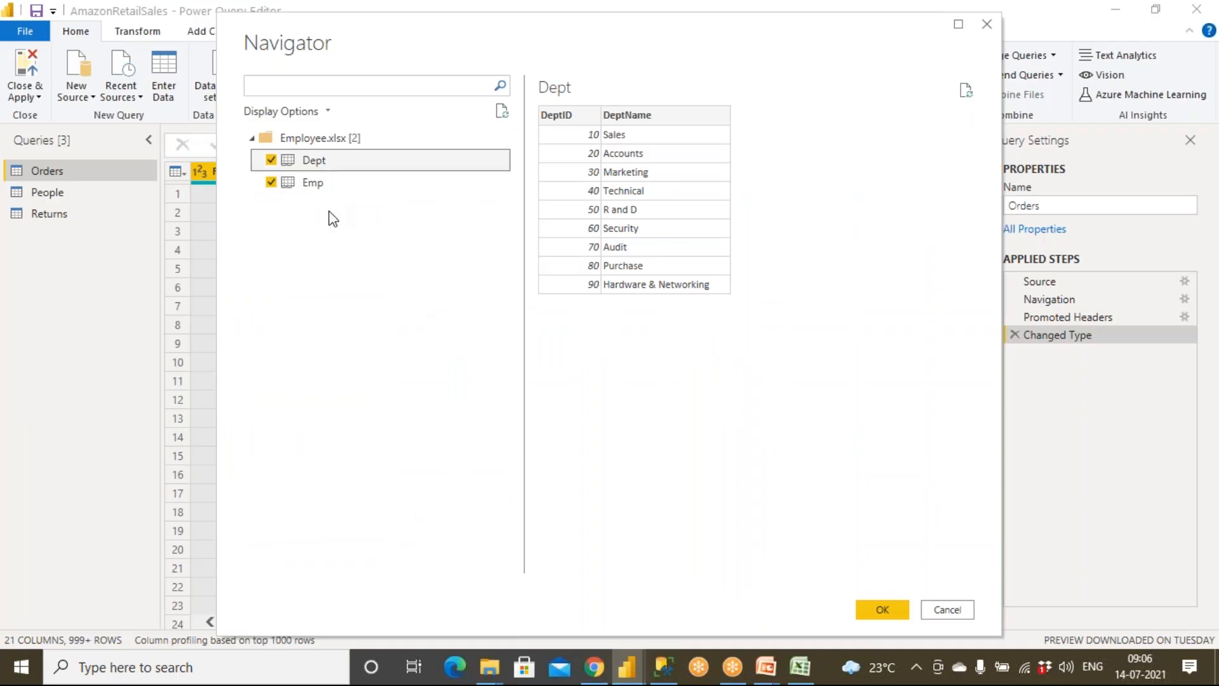
click(326, 182)
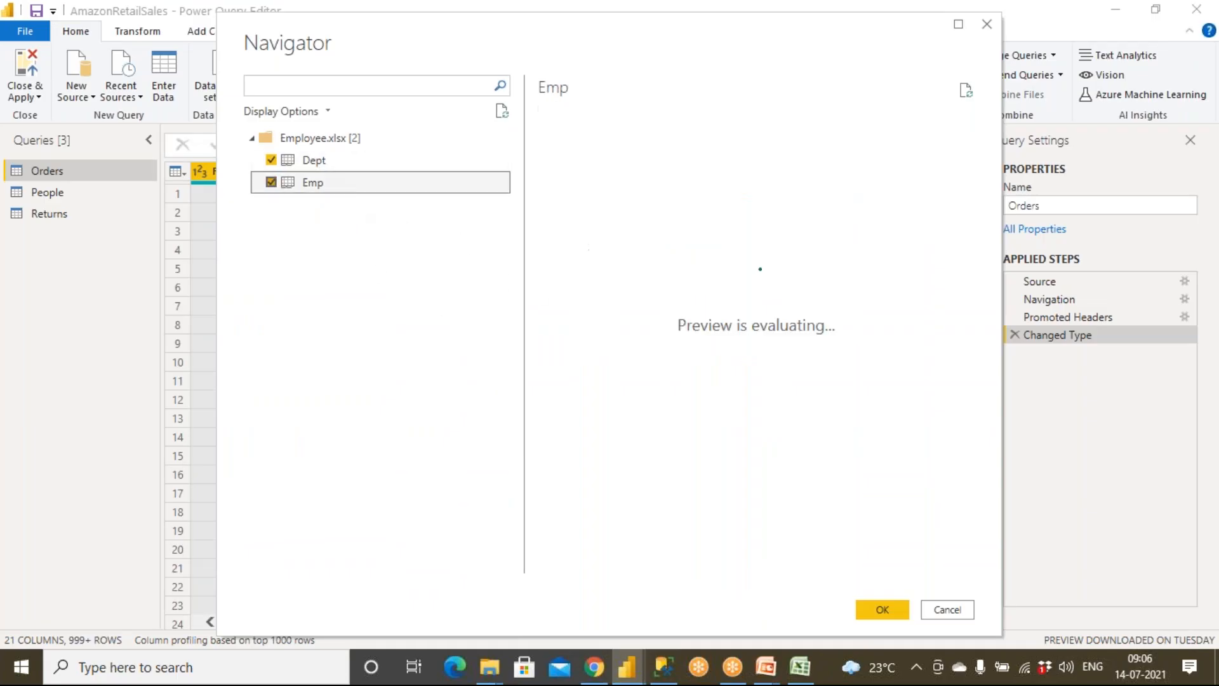
click(883, 610)
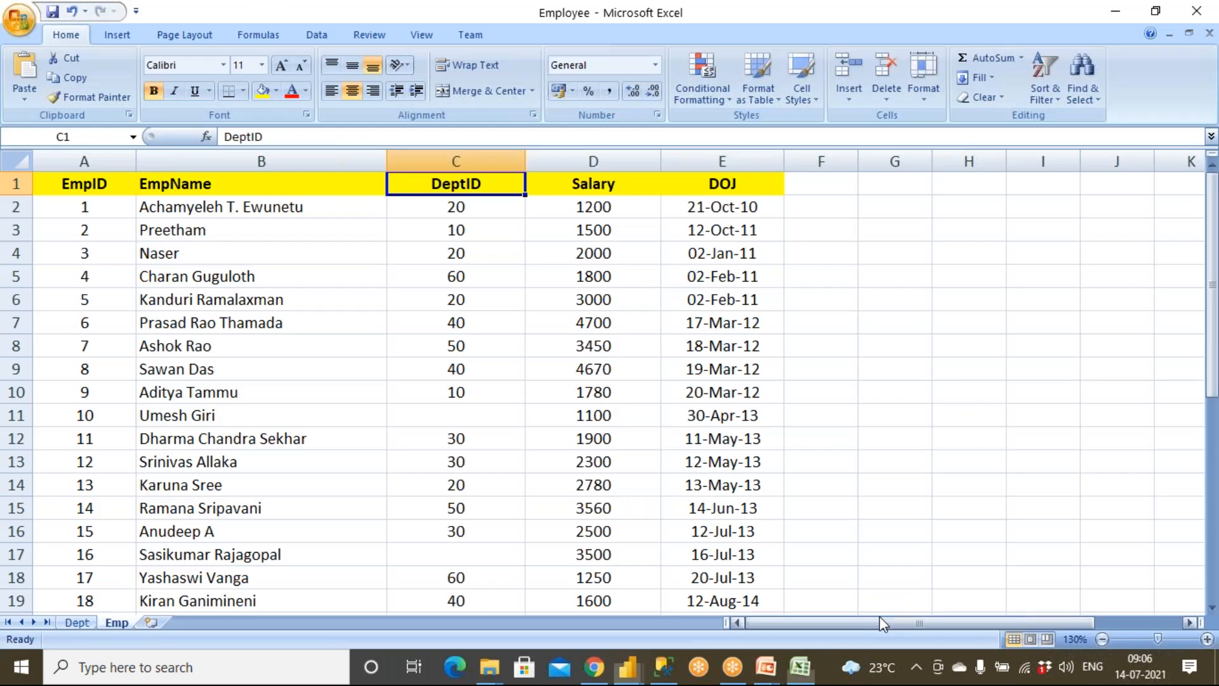
mouse_move(635, 675)
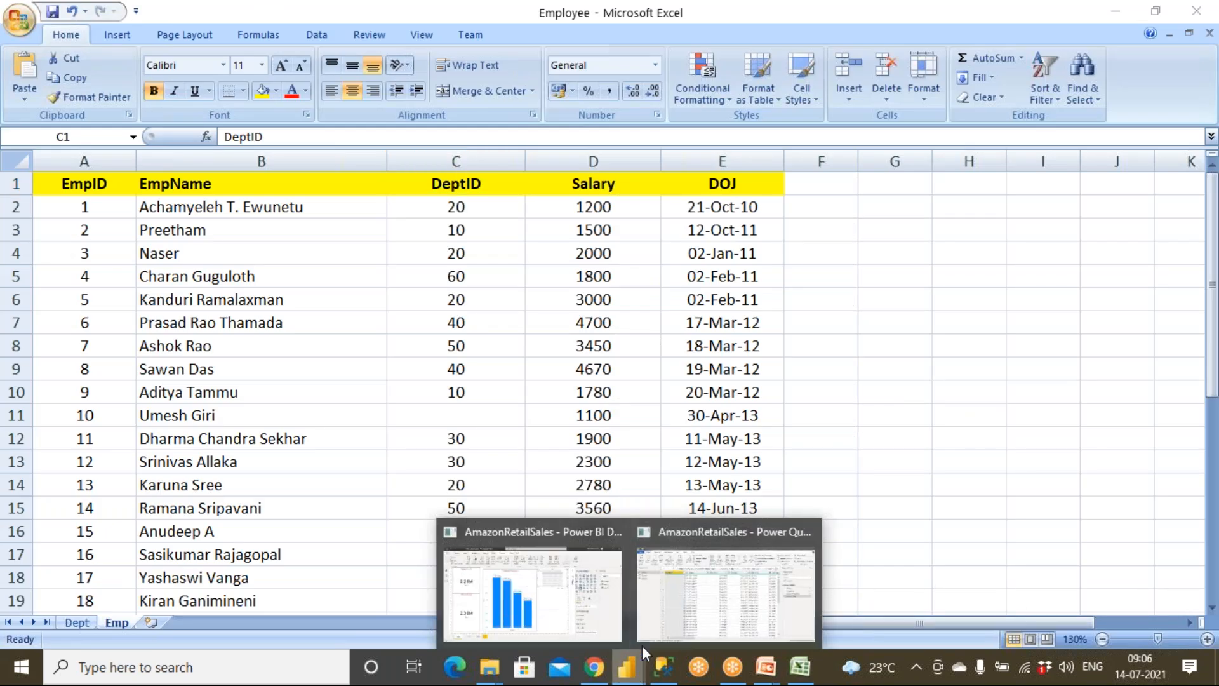
click(722, 584)
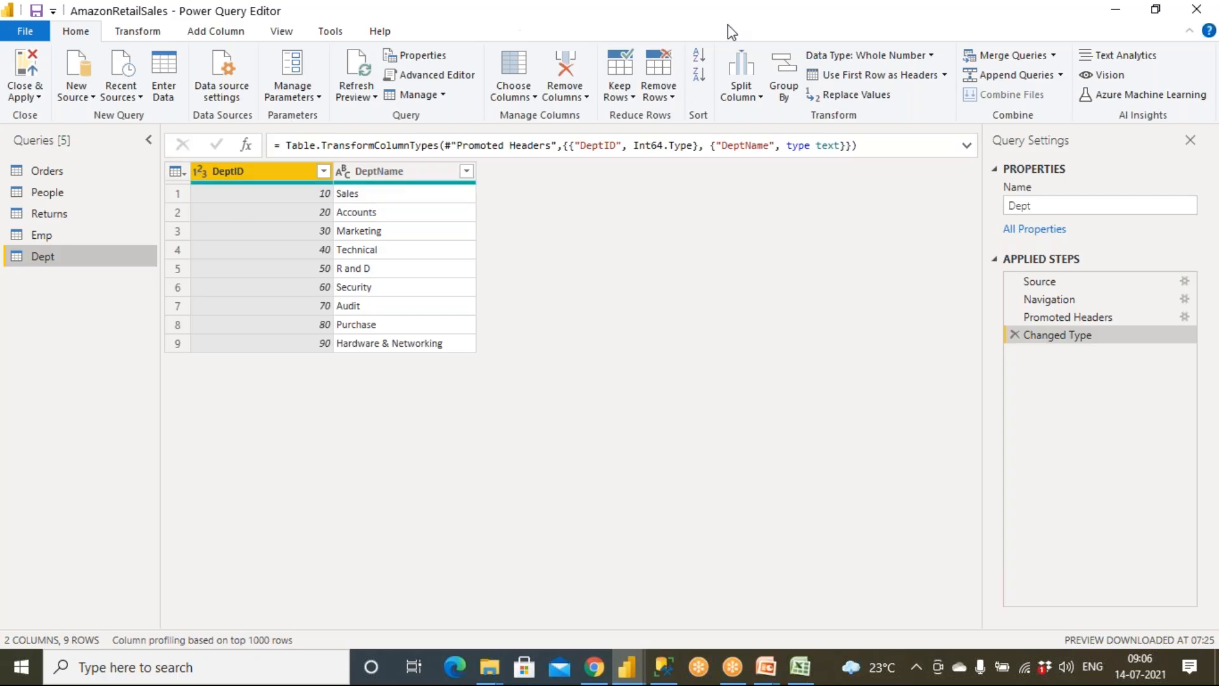
click(763, 15)
click(772, 42)
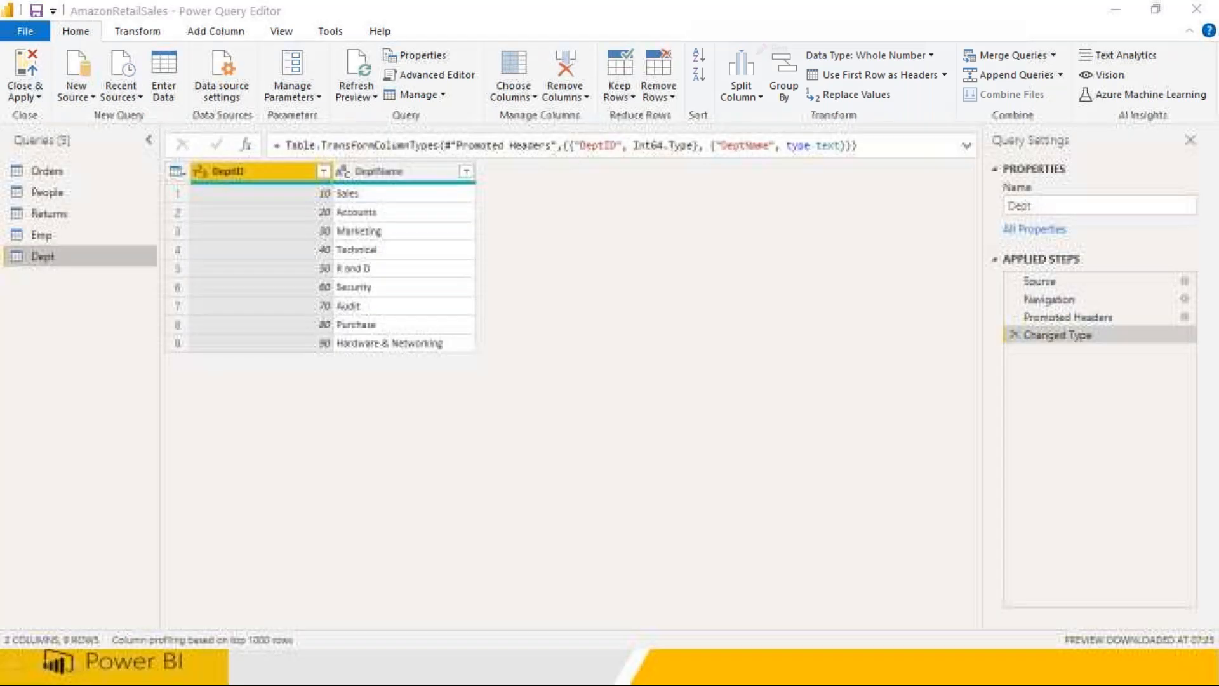
drag(306, 595, 216, 670)
mouse_move(57, 605)
mouse_down()
mouse_move(9, 638)
mouse_move(118, 628)
mouse_move(45, 592)
mouse_up()
mouse_move(6, 276)
mouse_down()
mouse_move(85, 257)
mouse_move(6, 254)
mouse_up()
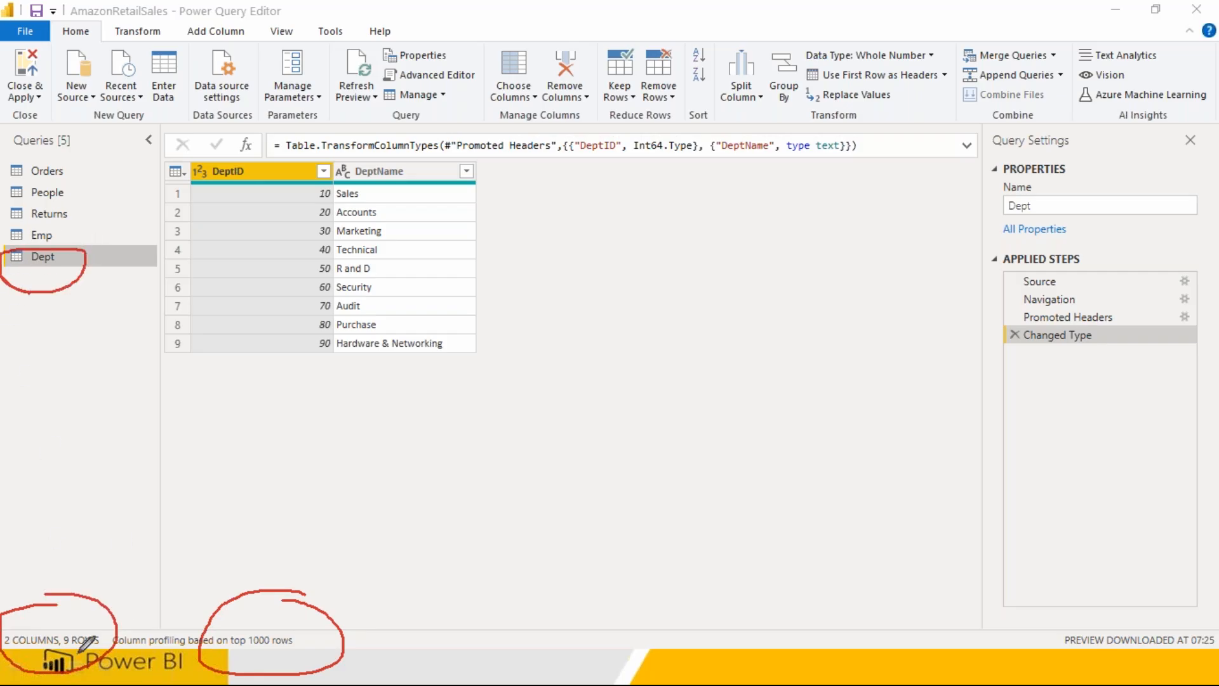
drag(291, 184, 290, 412)
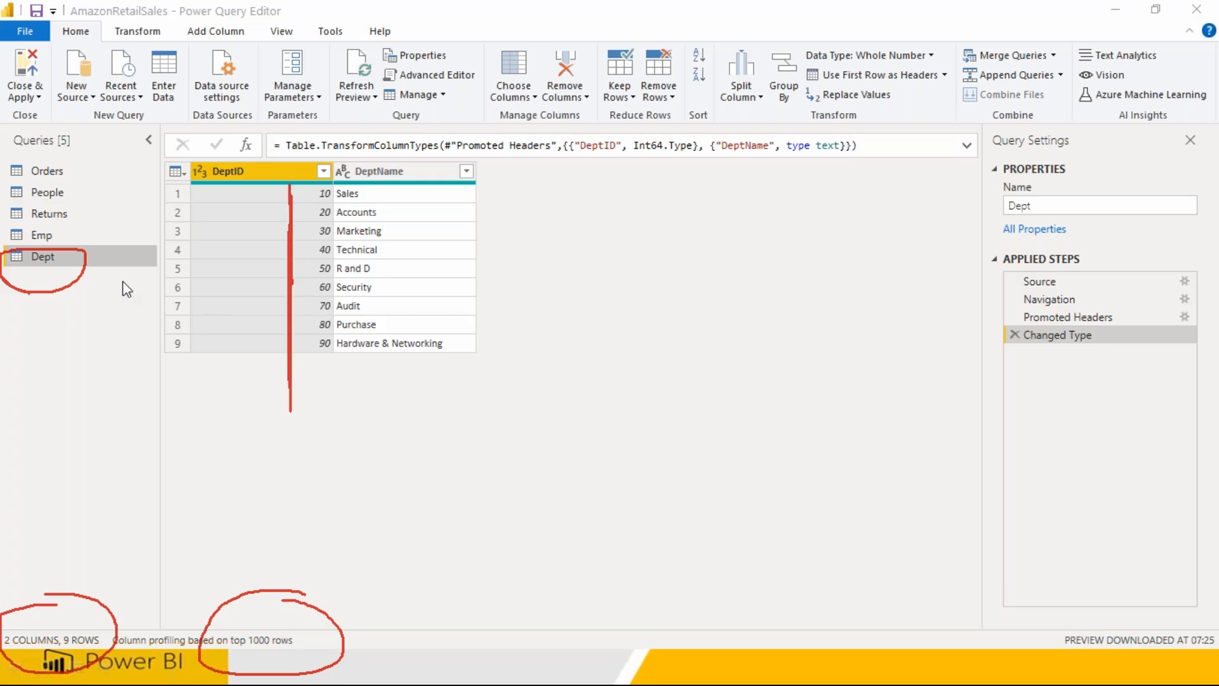
Step: Open the Emp query and check its column and row counts
click(45, 235)
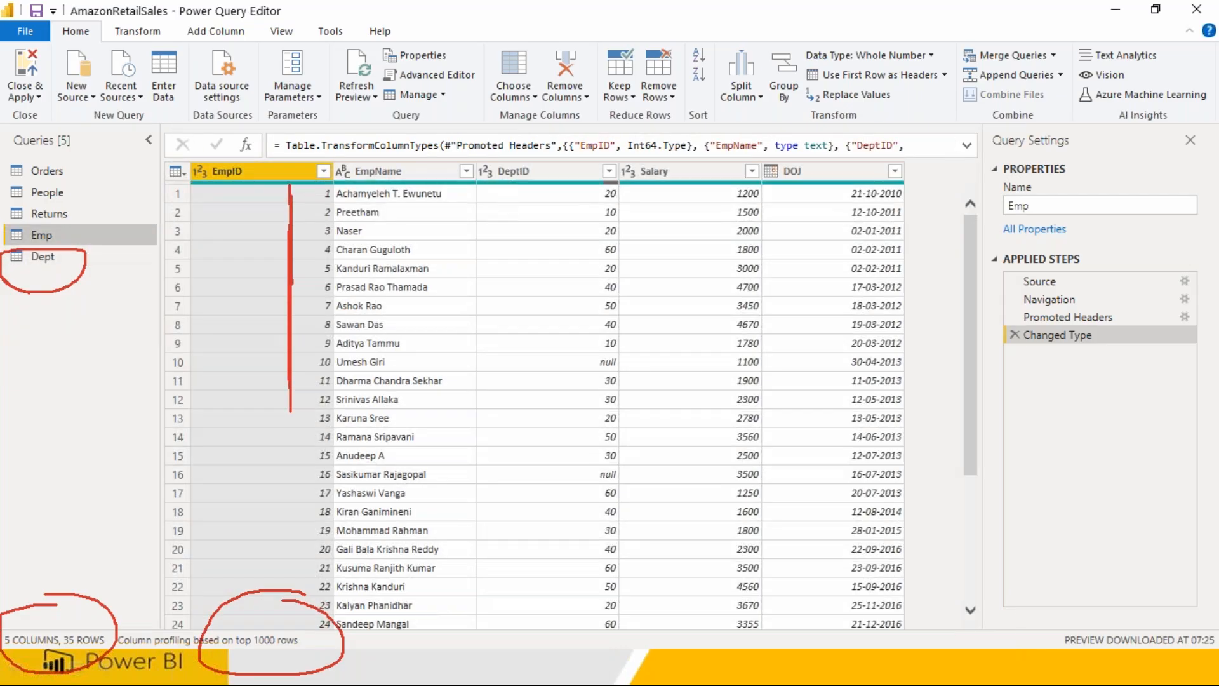
click(20, 653)
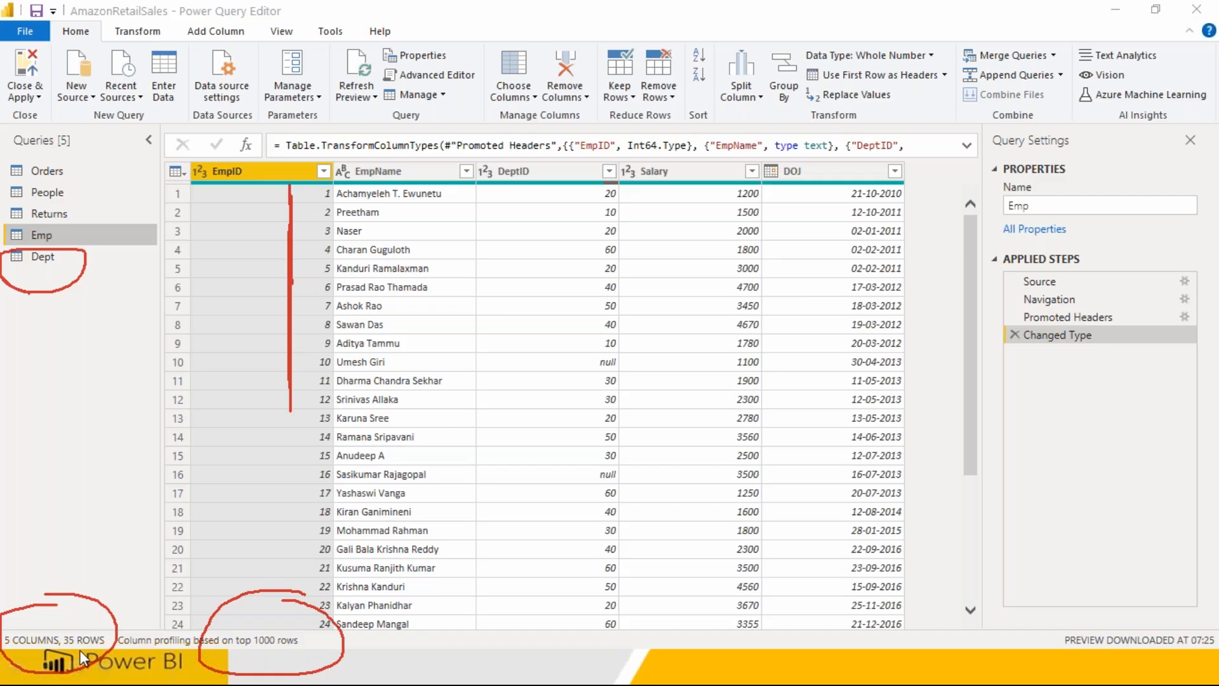
click(101, 645)
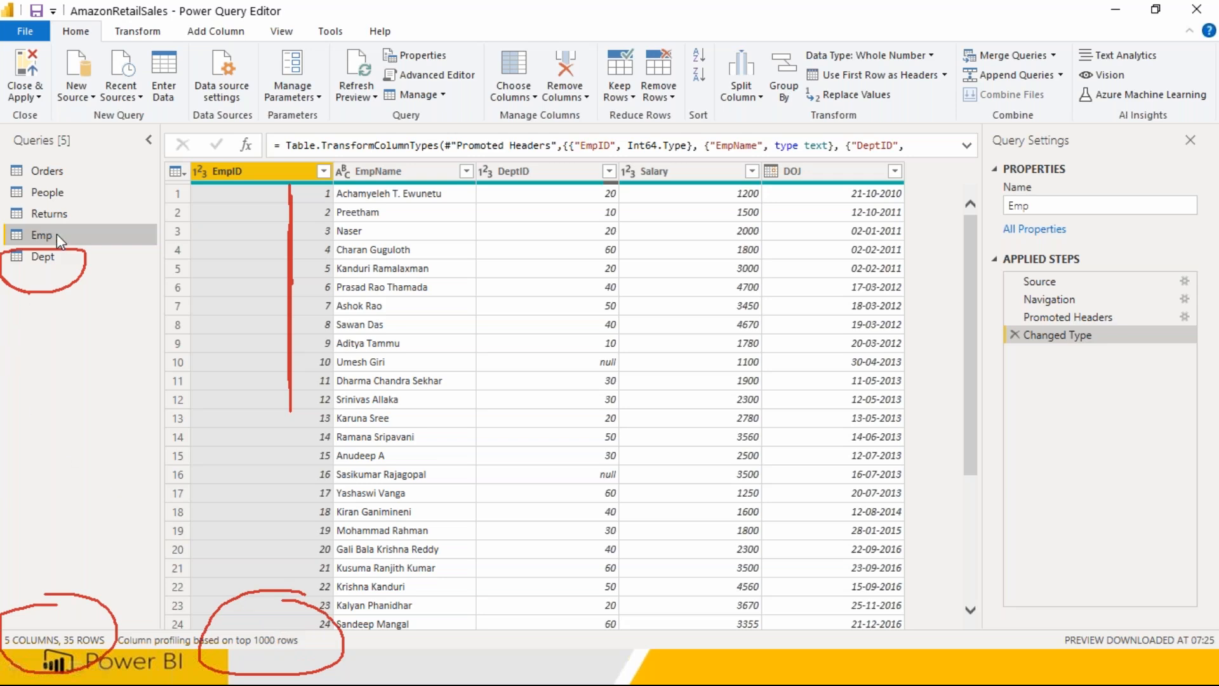
Step: Open the Dept query and review its applied steps from Source and Navigation through to Changed Type
click(45, 256)
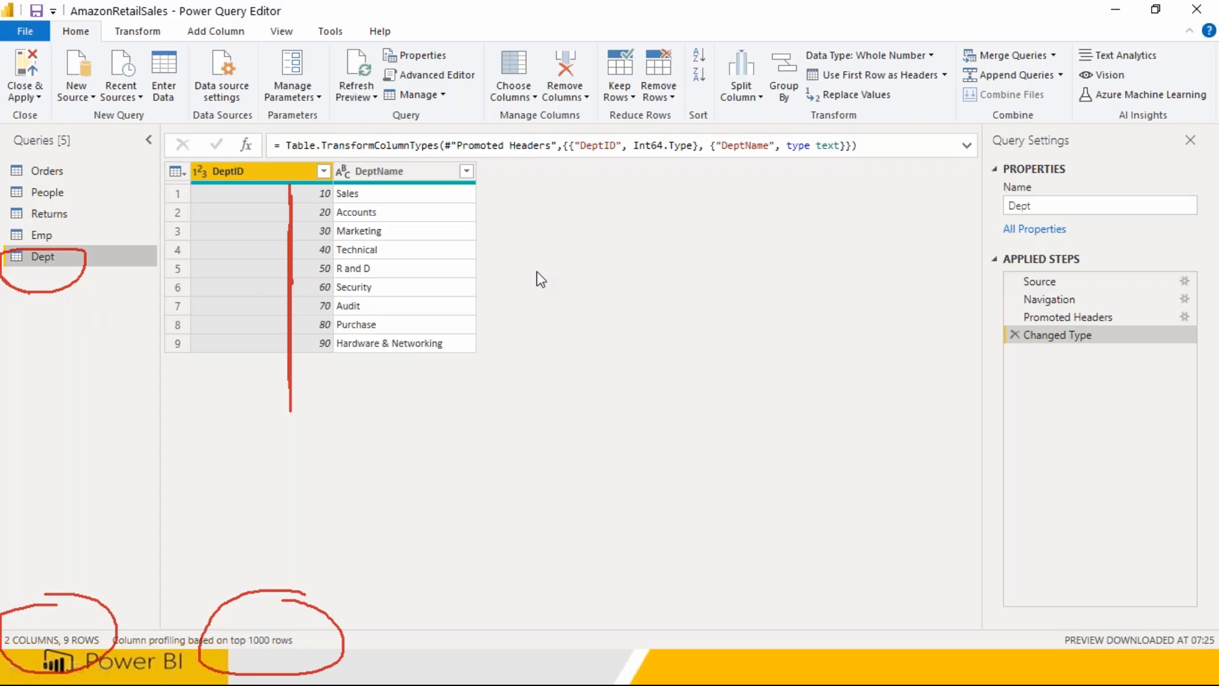
click(1046, 280)
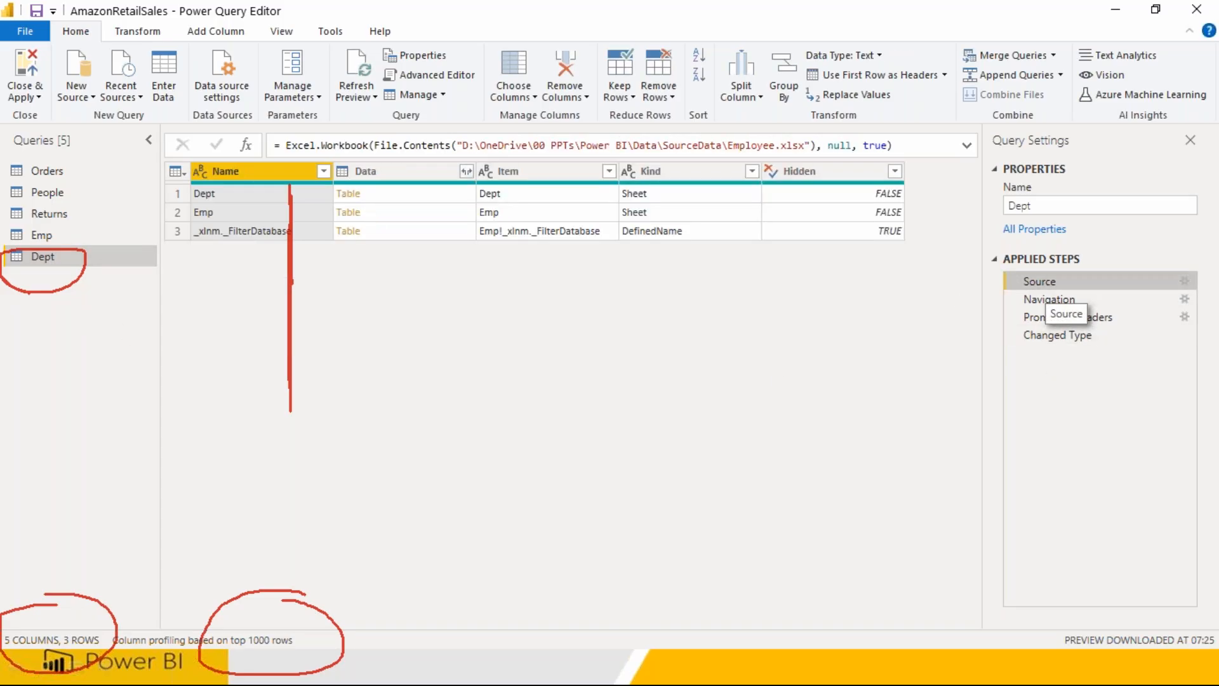
click(1049, 299)
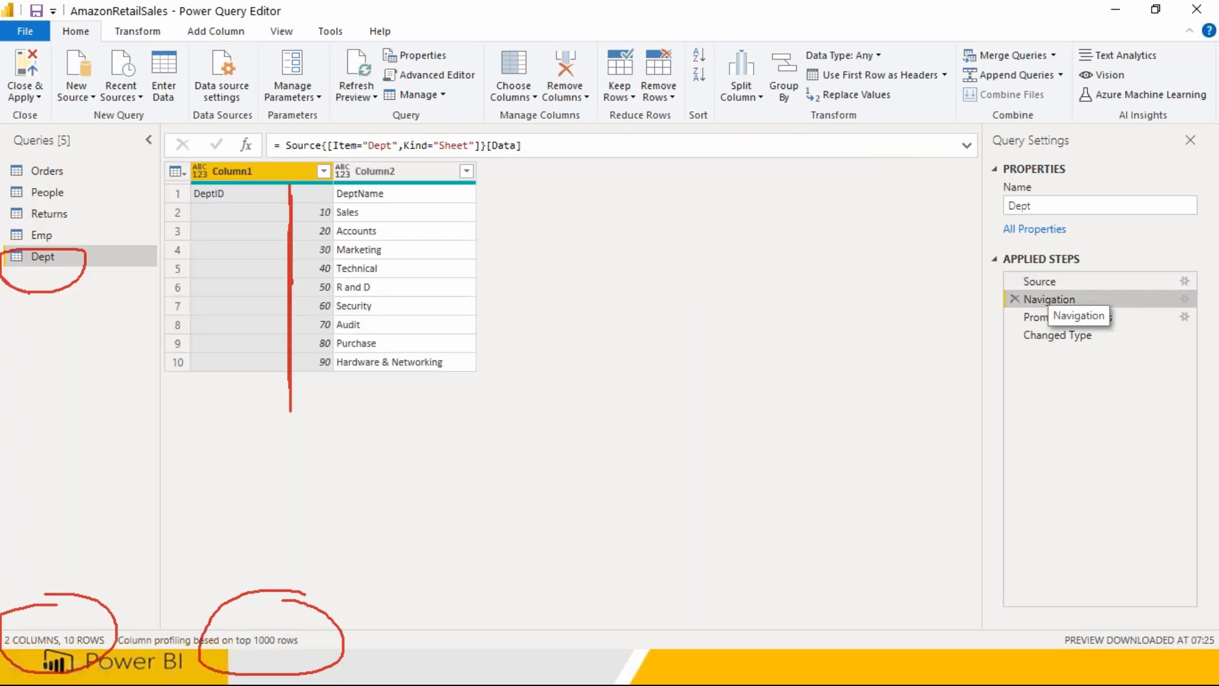
drag(366, 145, 393, 145)
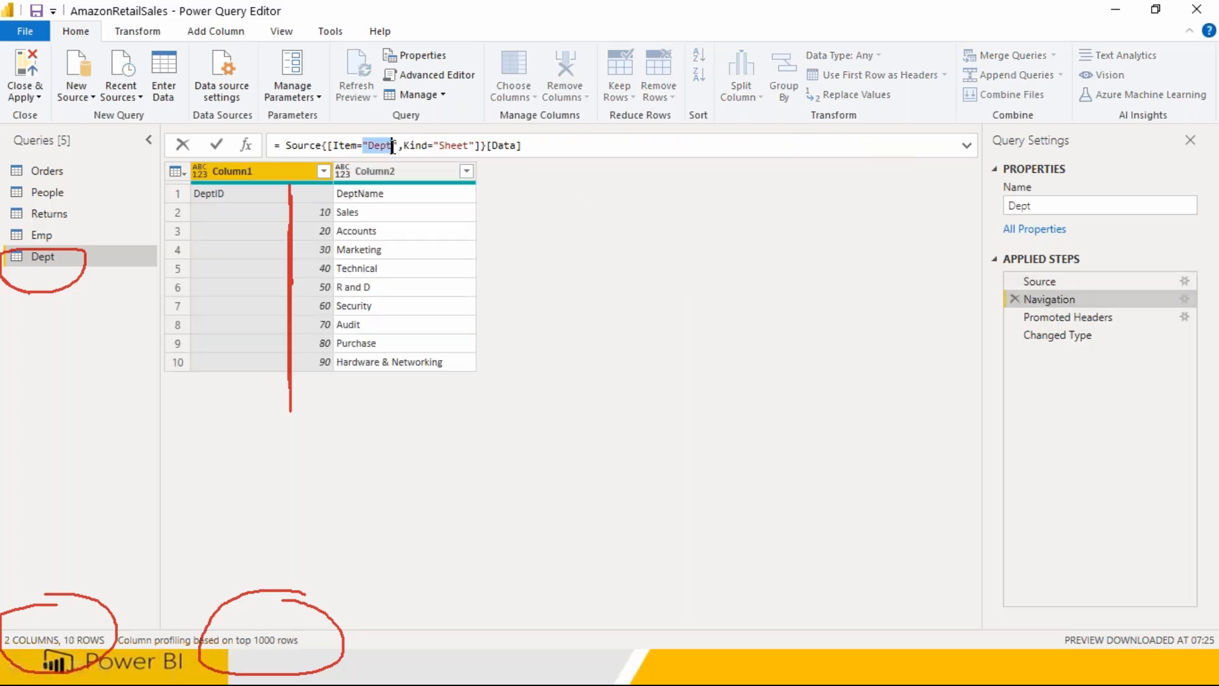
click(1045, 316)
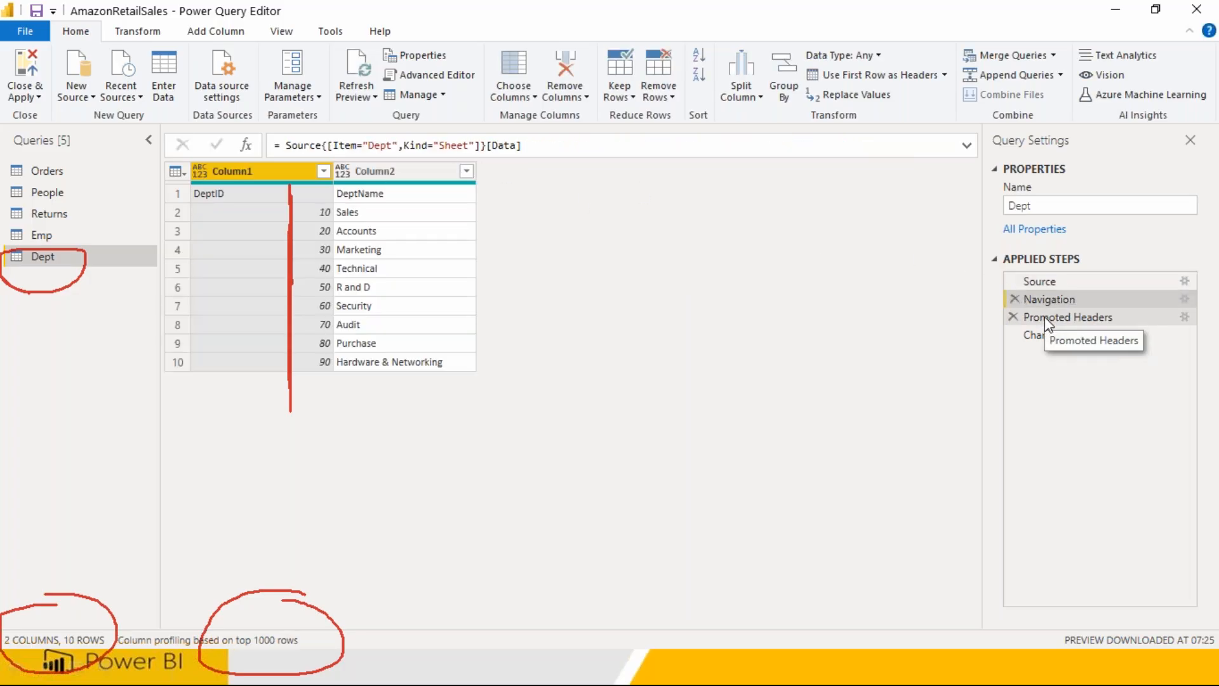
click(1049, 337)
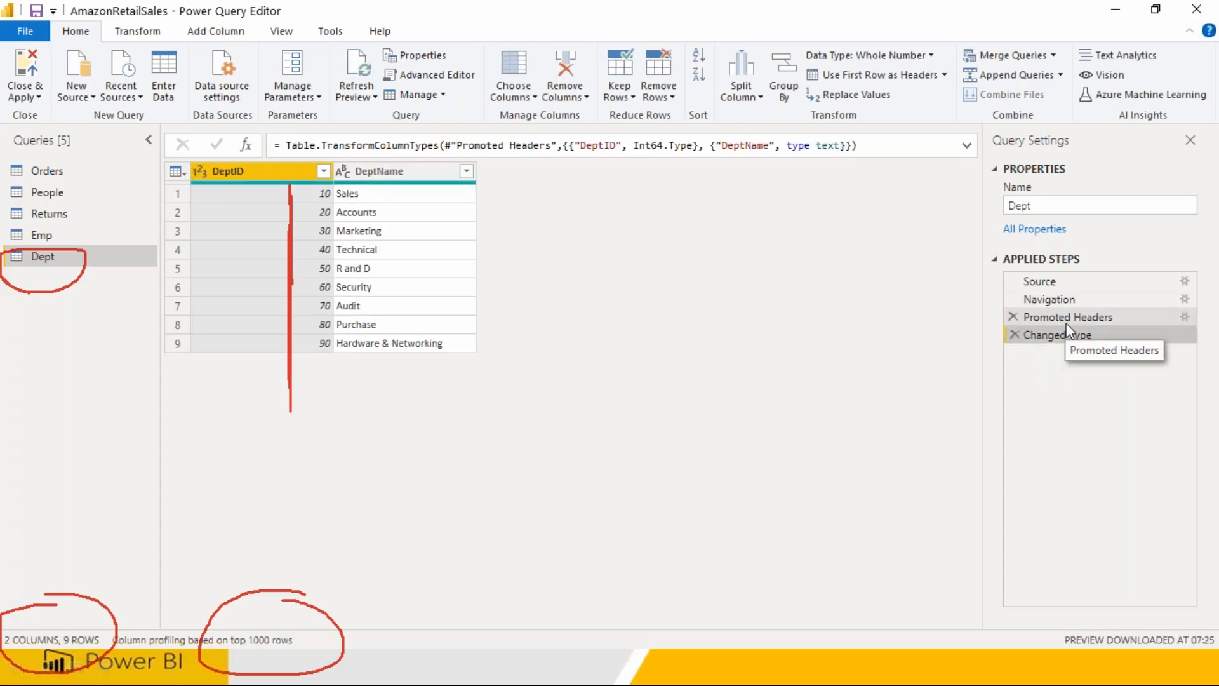
Step: Return to the Emp query, then close Power Query Editor and apply the changes to load Emp and Dept into the report
click(42, 235)
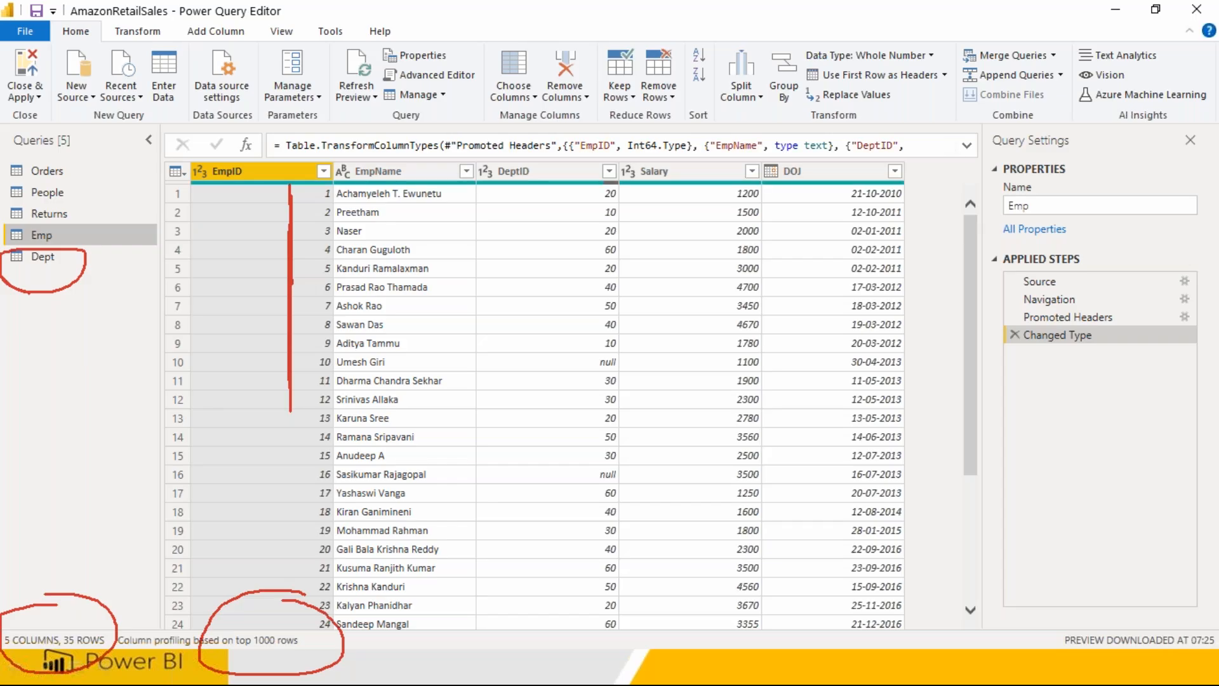
click(28, 62)
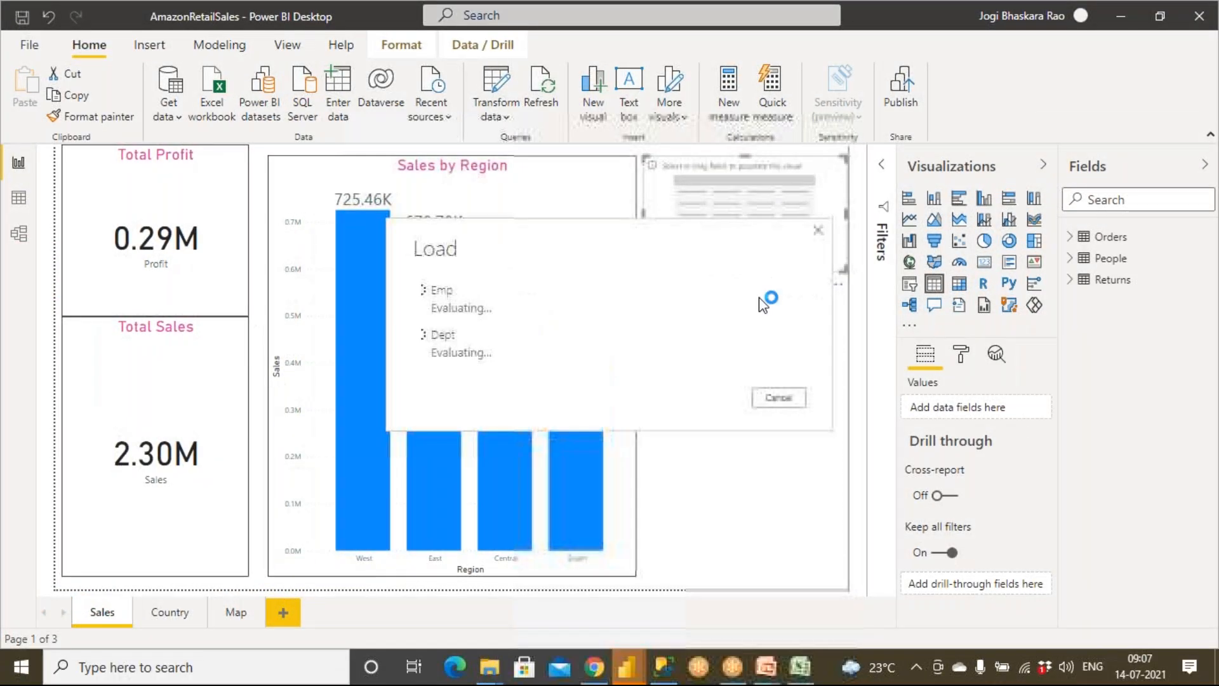
key(super)
mouse_move(636, 652)
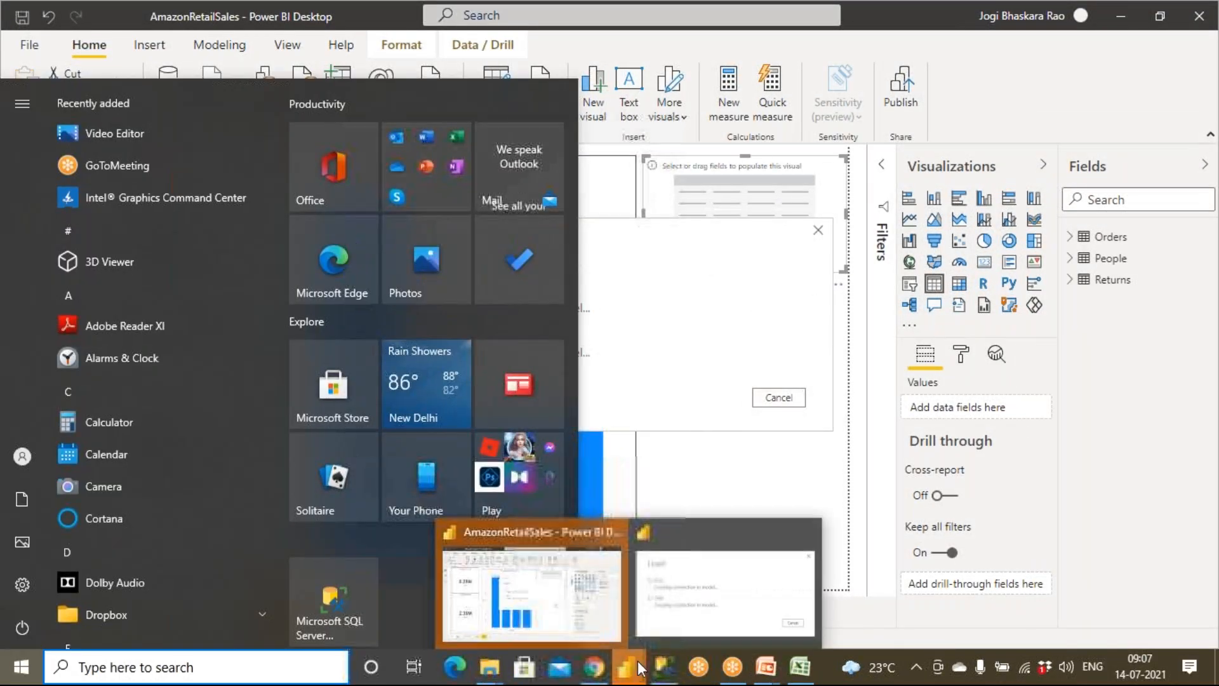
click(665, 612)
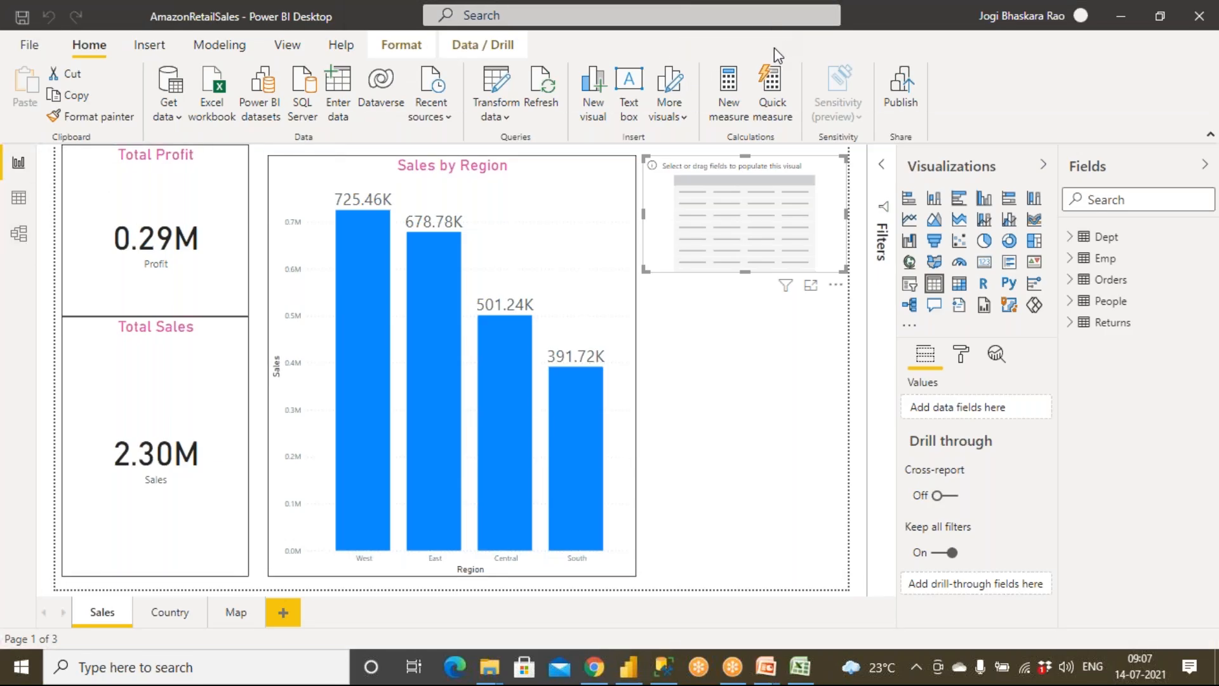
mouse_move(40, 190)
mouse_down()
mouse_move(14, 254)
mouse_move(62, 204)
mouse_up()
mouse_move(50, 249)
mouse_down()
mouse_move(101, 305)
mouse_move(133, 287)
mouse_move(140, 346)
mouse_move(127, 390)
mouse_move(147, 373)
mouse_move(187, 387)
mouse_move(226, 381)
mouse_move(241, 343)
mouse_move(252, 383)
mouse_up()
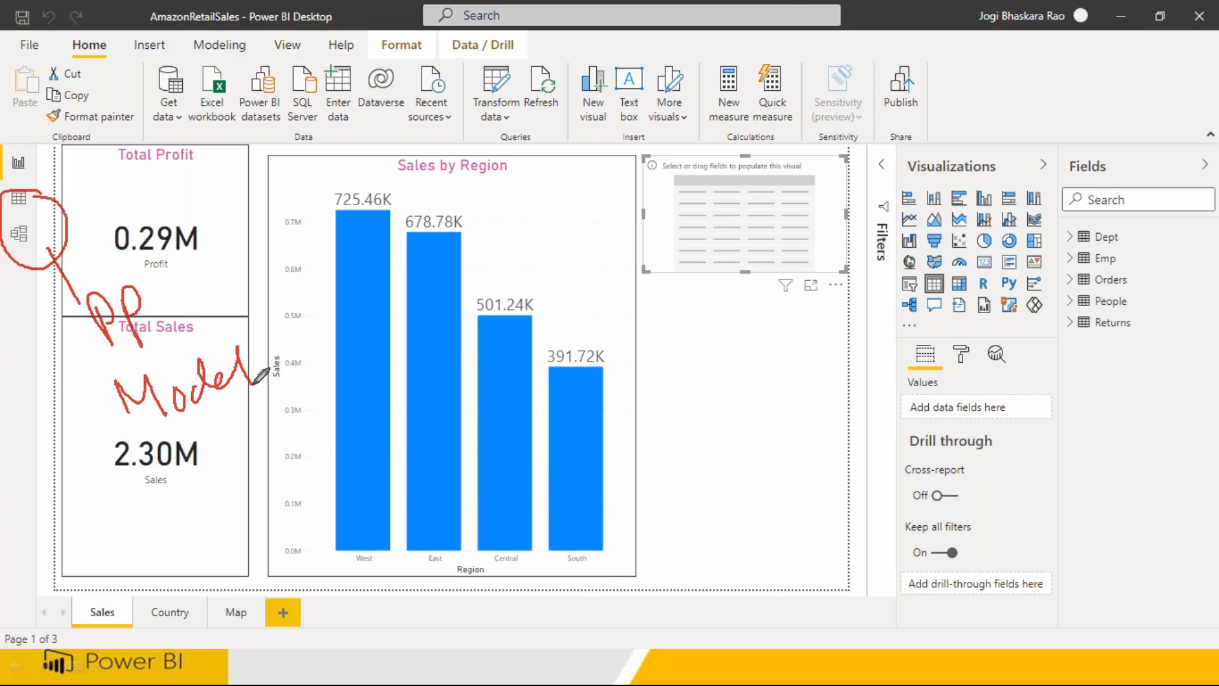
drag(21, 253, 25, 350)
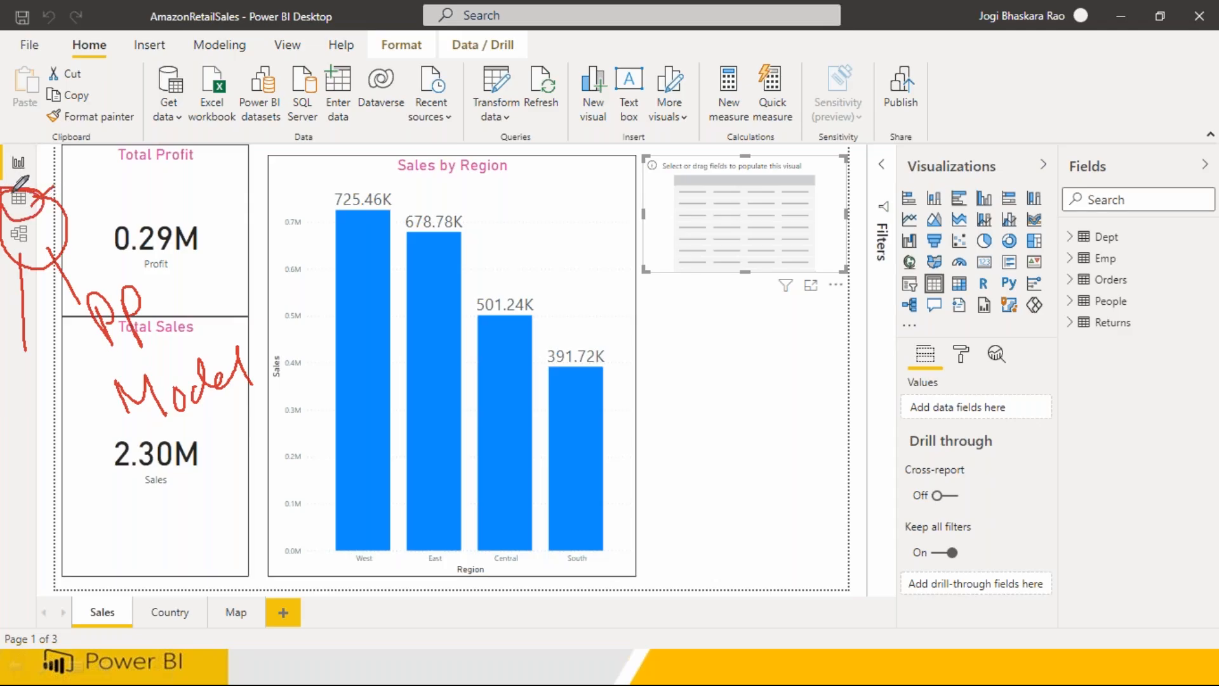
mouse_move(35, 179)
mouse_down()
mouse_move(46, 162)
mouse_move(12, 148)
mouse_move(17, 172)
mouse_up()
key(Escape)
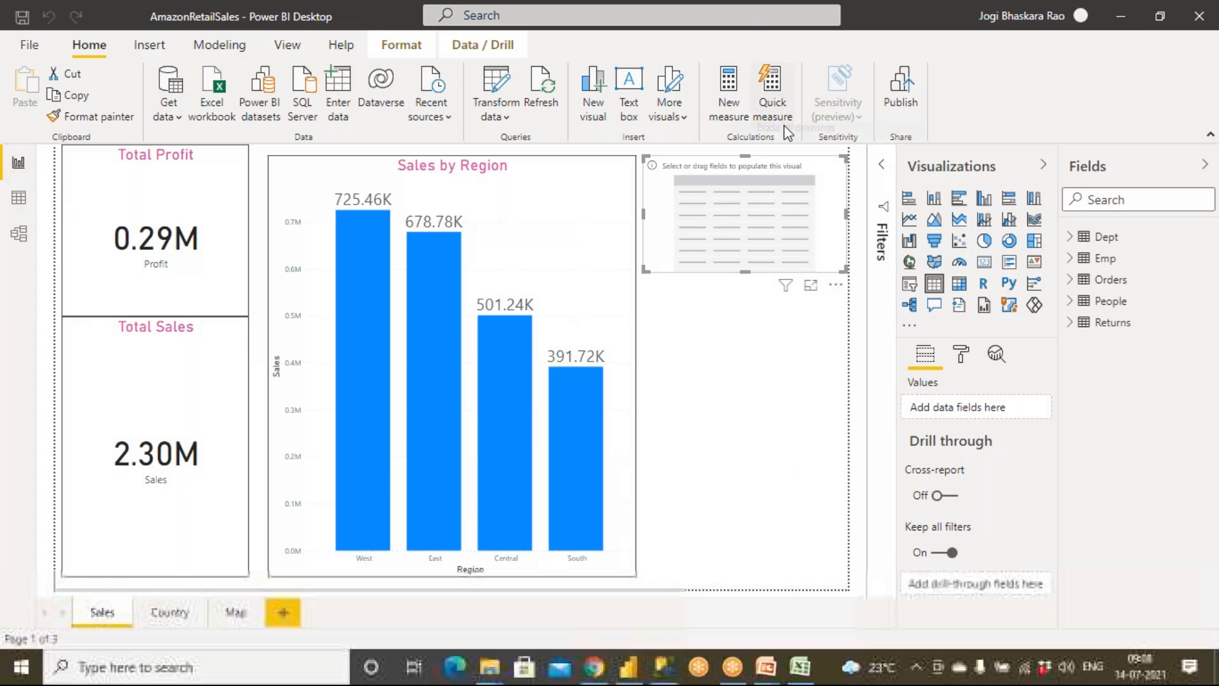
Step: Add a new report page and place a table visual on it, enlarged to cover most of the page's height
click(290, 612)
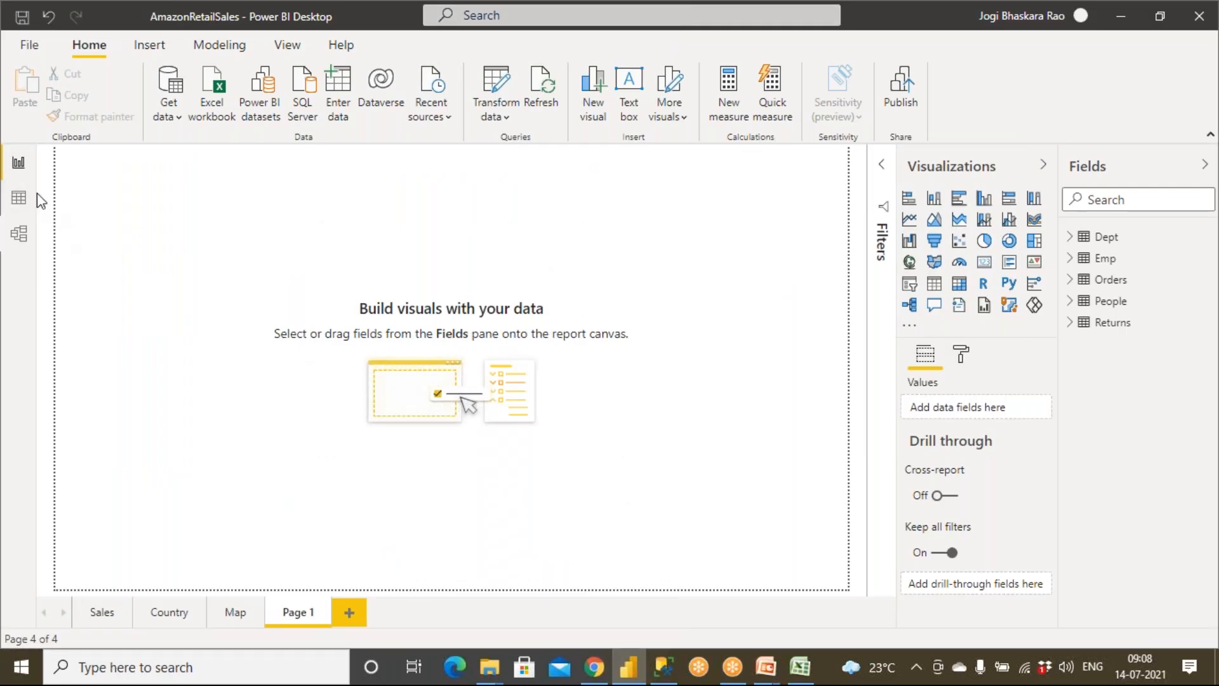
click(20, 163)
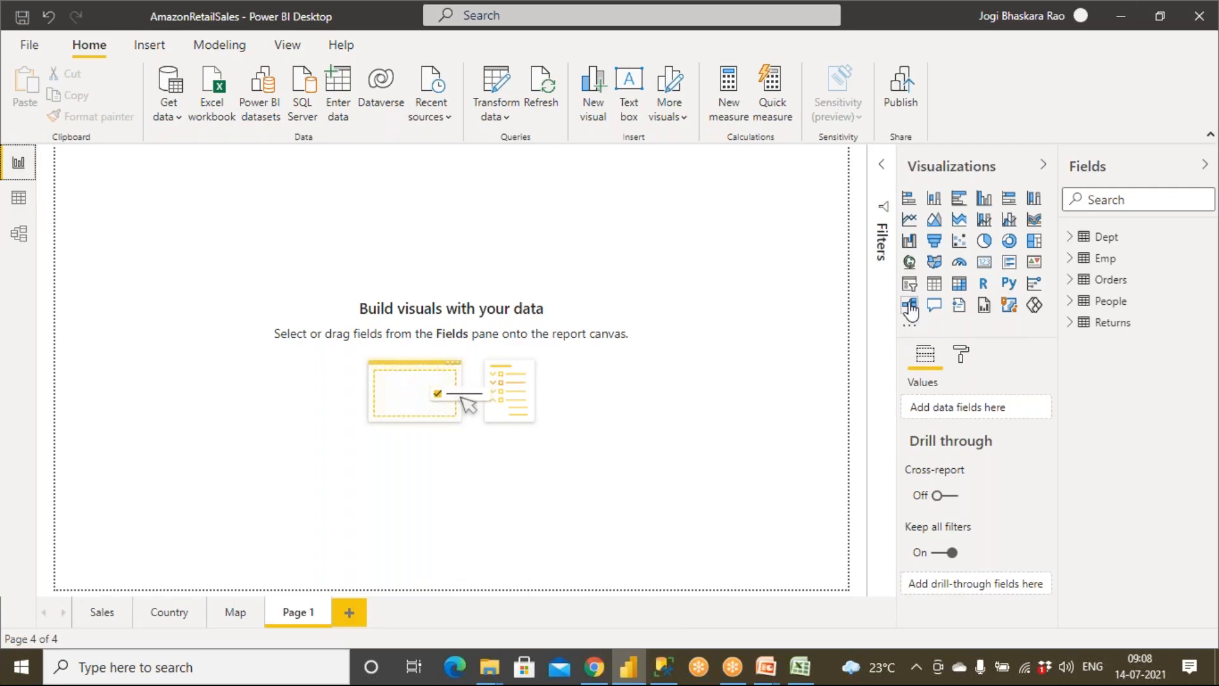
click(933, 286)
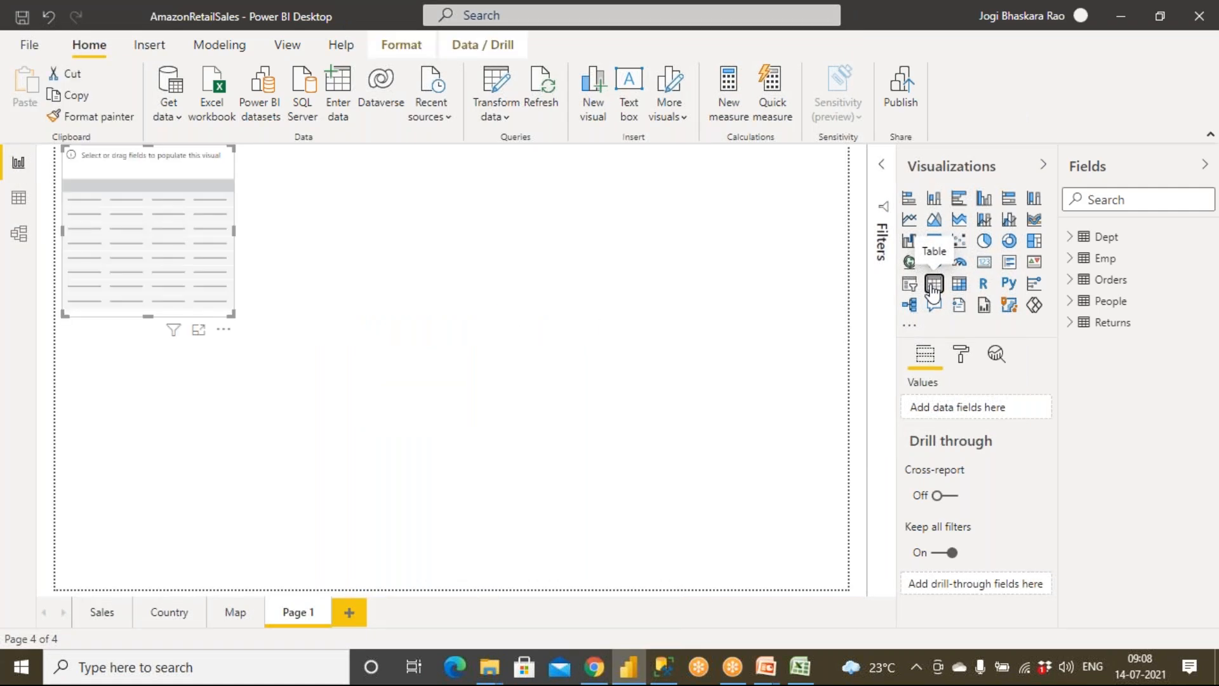
drag(233, 315, 404, 535)
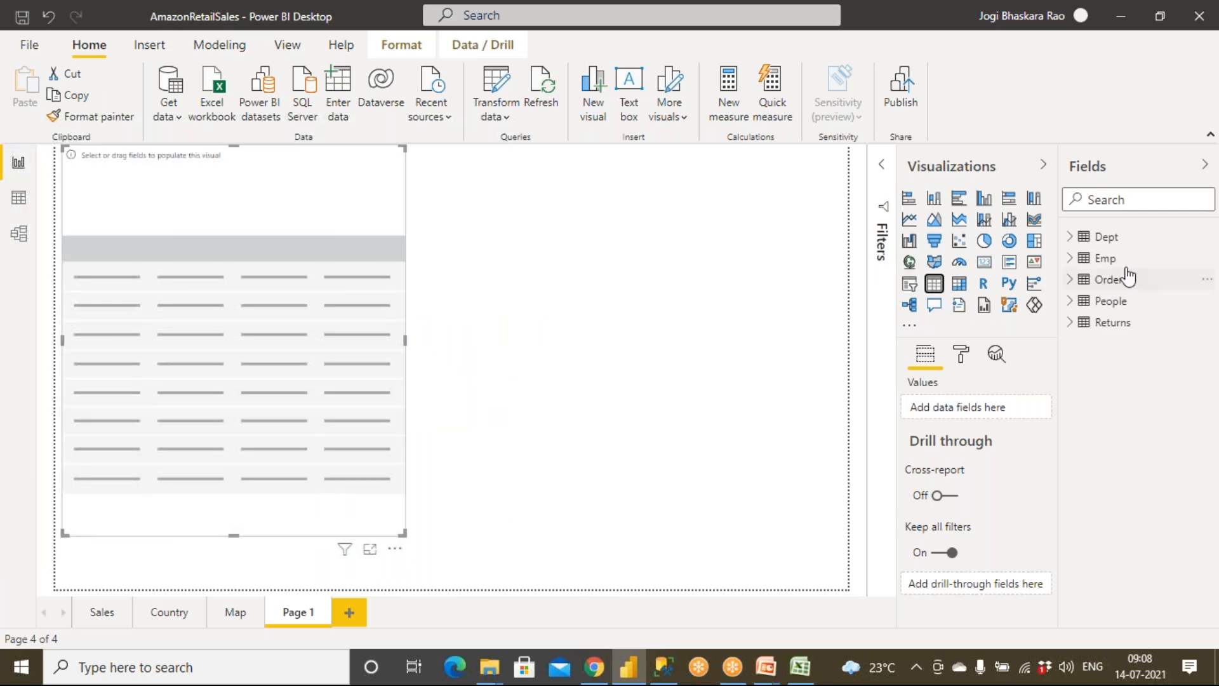
Step: Fill the table visual with EmpName from Emp, DeptName from Dept and Salary from Emp, in that order
click(1070, 238)
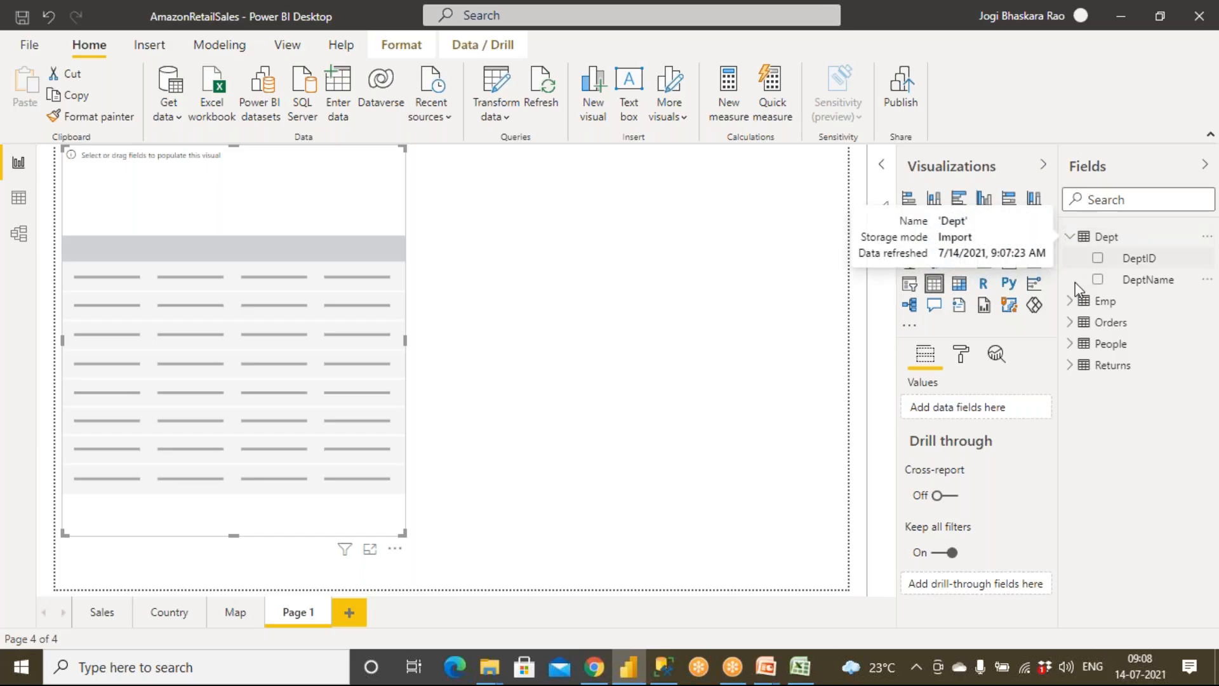
click(1071, 302)
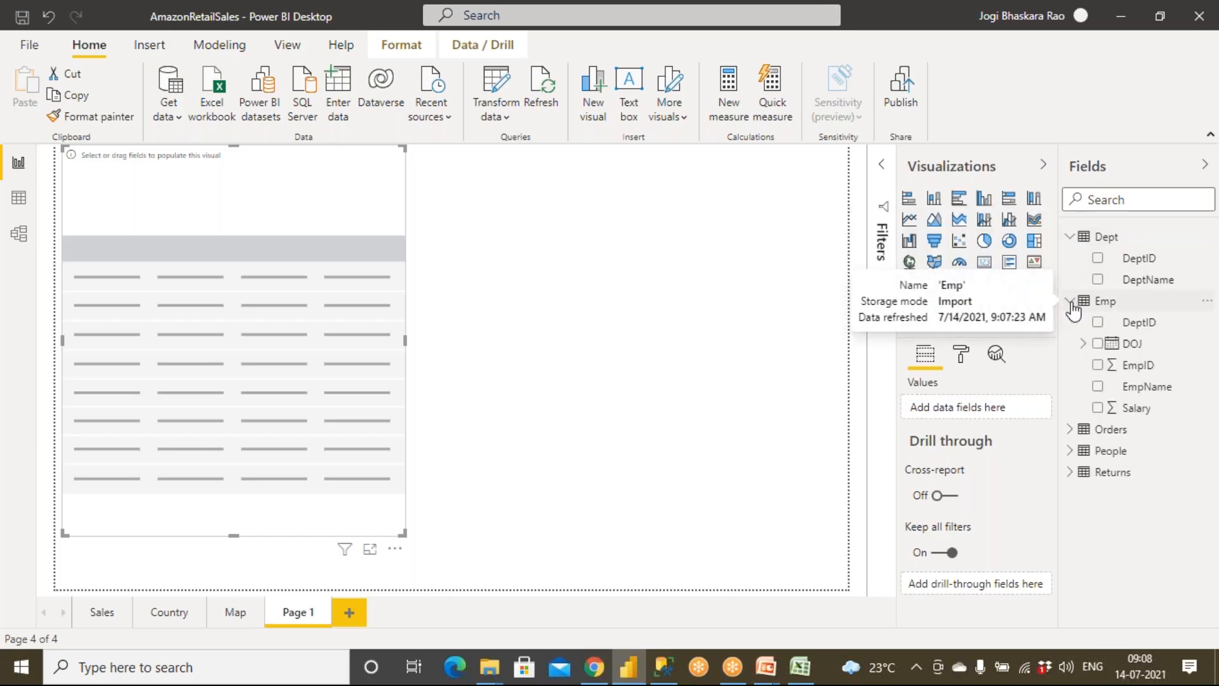
drag(1148, 389, 394, 391)
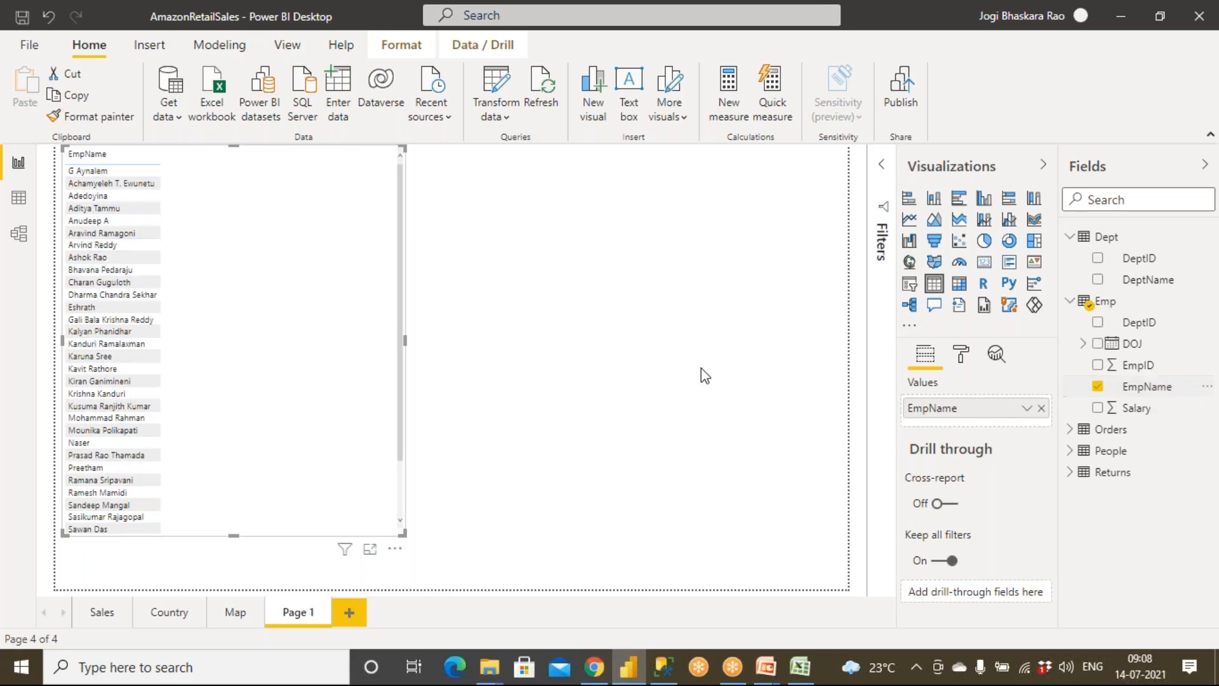
drag(1148, 279, 300, 296)
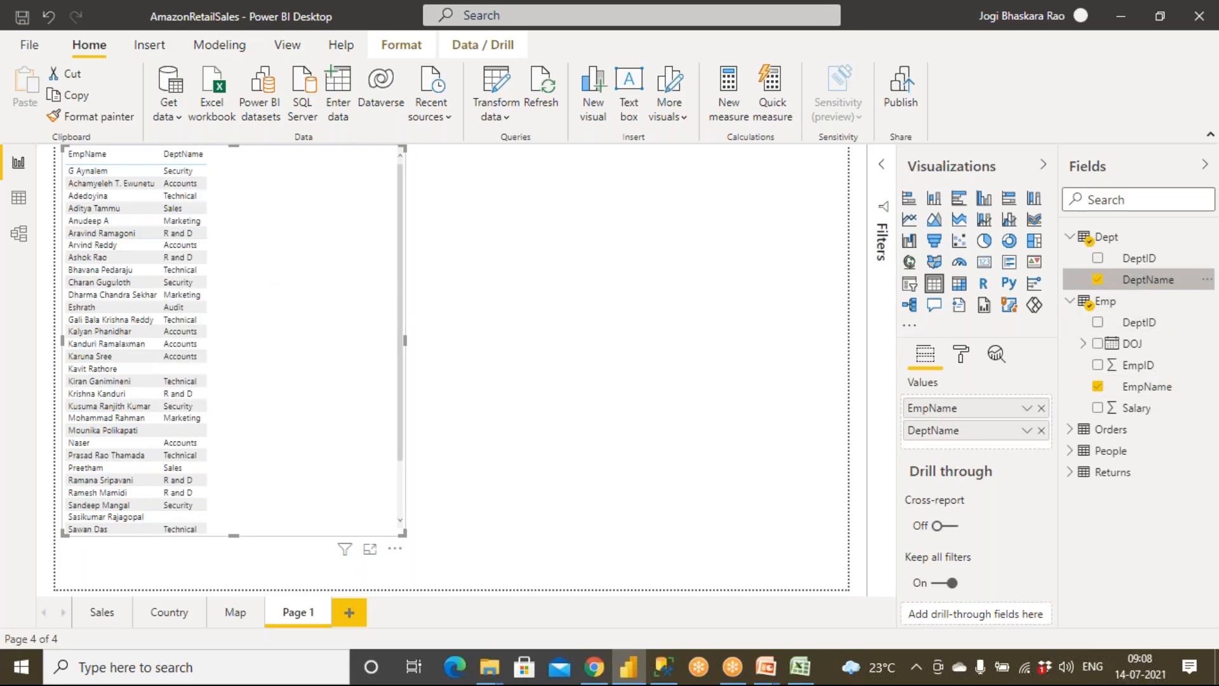
drag(1137, 408, 284, 344)
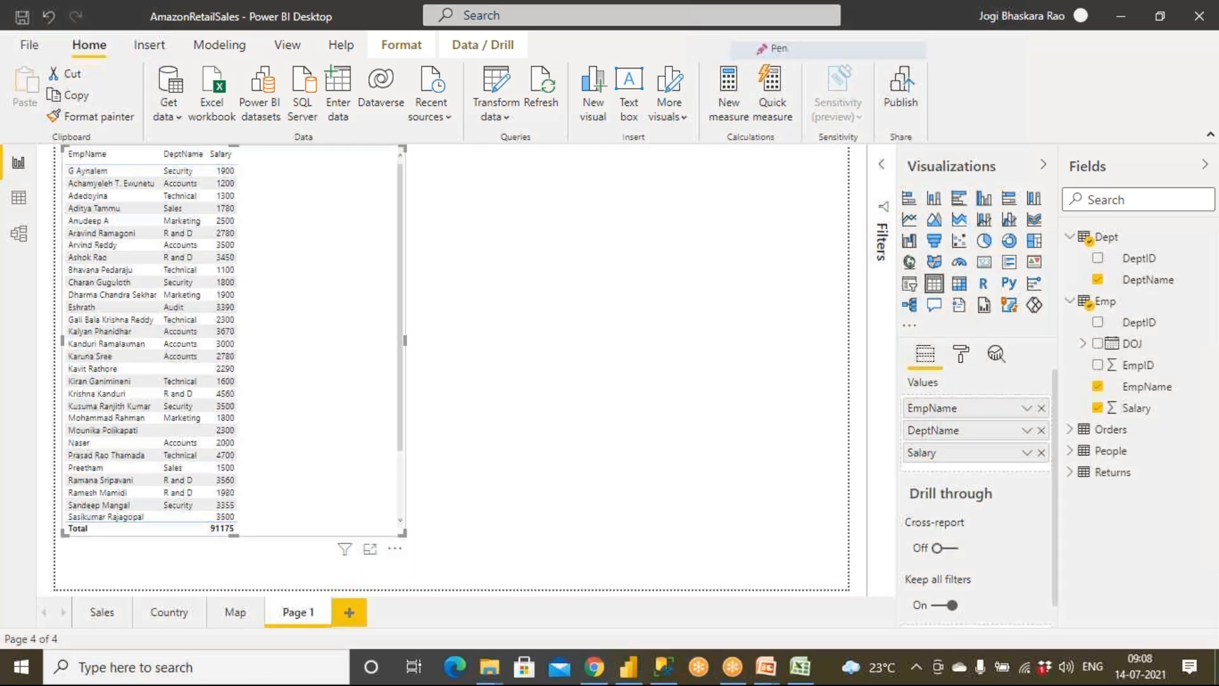
mouse_move(32, 144)
mouse_down()
mouse_move(6, 146)
mouse_move(32, 162)
mouse_move(27, 146)
mouse_up()
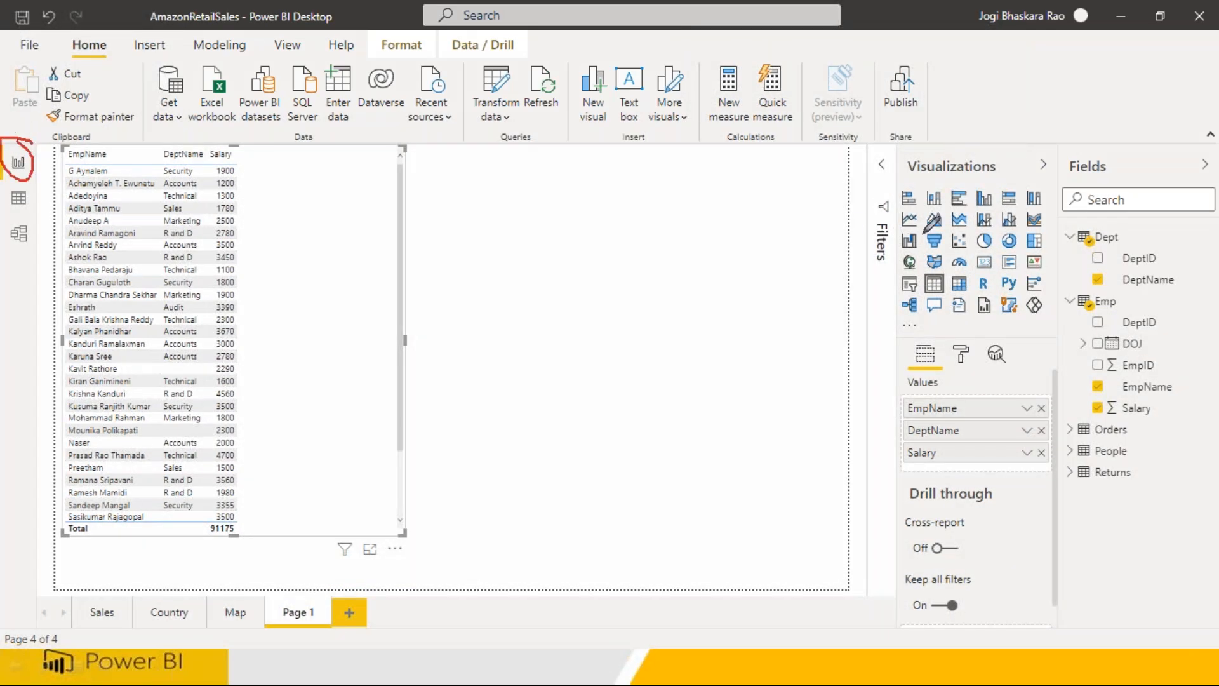
mouse_move(983, 188)
mouse_down()
mouse_move(874, 204)
mouse_move(1041, 315)
mouse_move(1048, 203)
mouse_move(956, 175)
mouse_up()
mouse_move(929, 268)
mouse_down()
mouse_move(939, 297)
mouse_move(942, 269)
mouse_move(611, 406)
mouse_move(635, 431)
mouse_up()
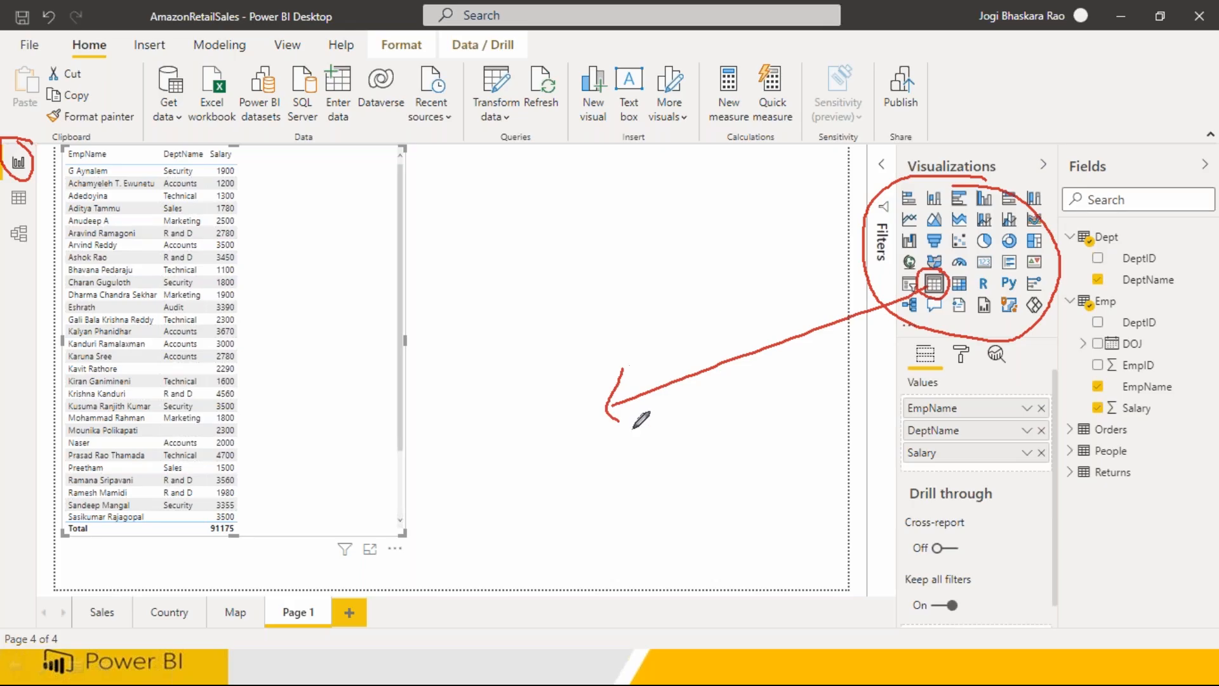
drag(45, 152, 44, 179)
drag(556, 410, 585, 438)
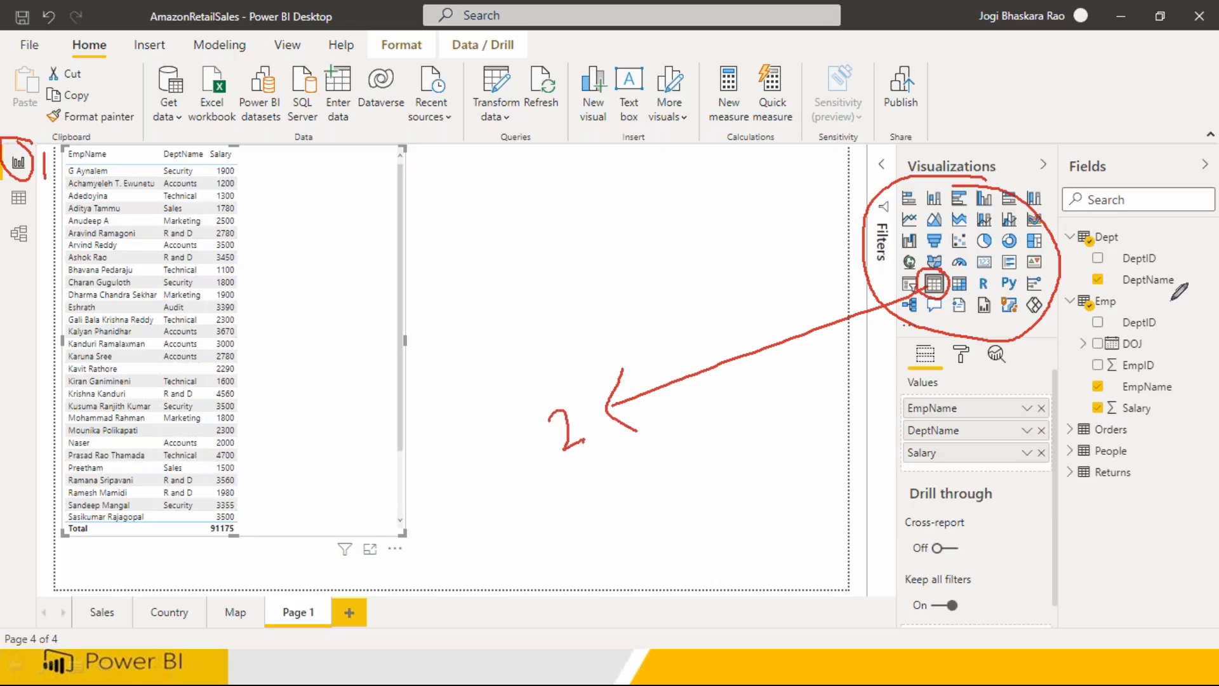
mouse_move(1080, 219)
mouse_down()
mouse_move(1069, 380)
mouse_move(1187, 438)
mouse_move(1169, 256)
mouse_up()
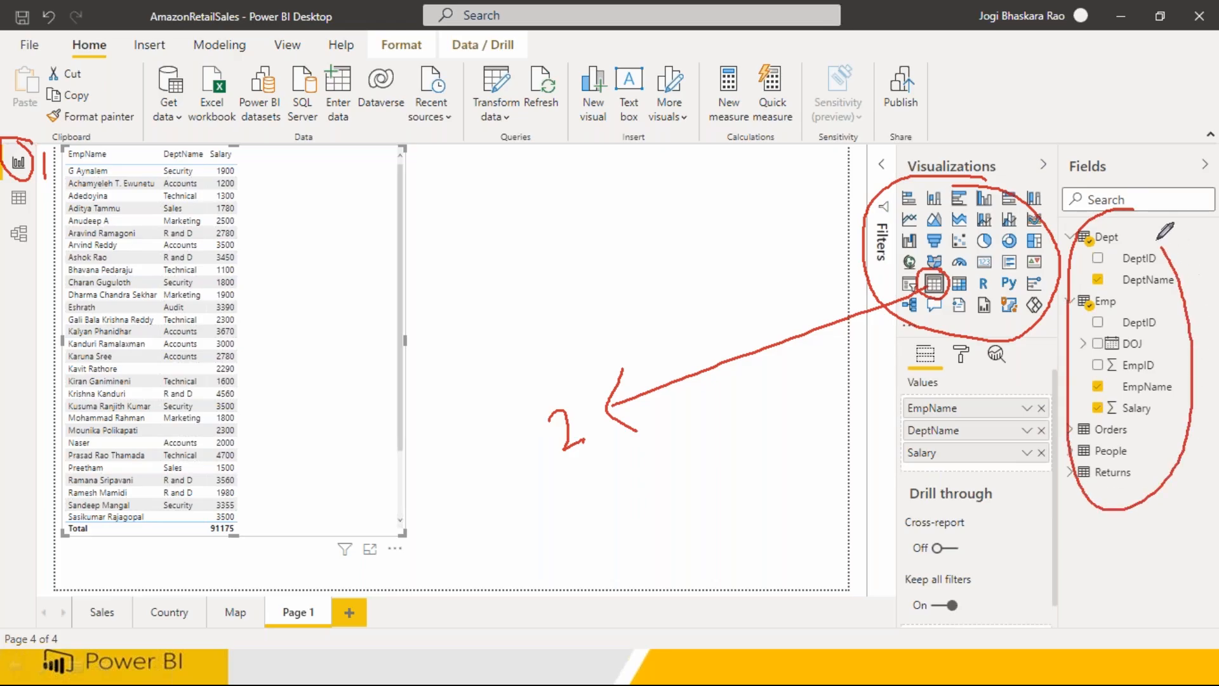
mouse_move(1089, 381)
mouse_down()
mouse_move(463, 478)
mouse_move(302, 375)
mouse_move(306, 424)
mouse_up()
drag(299, 376, 353, 366)
mouse_move(358, 469)
mouse_down()
mouse_move(366, 493)
mouse_move(380, 489)
mouse_move(348, 449)
mouse_up()
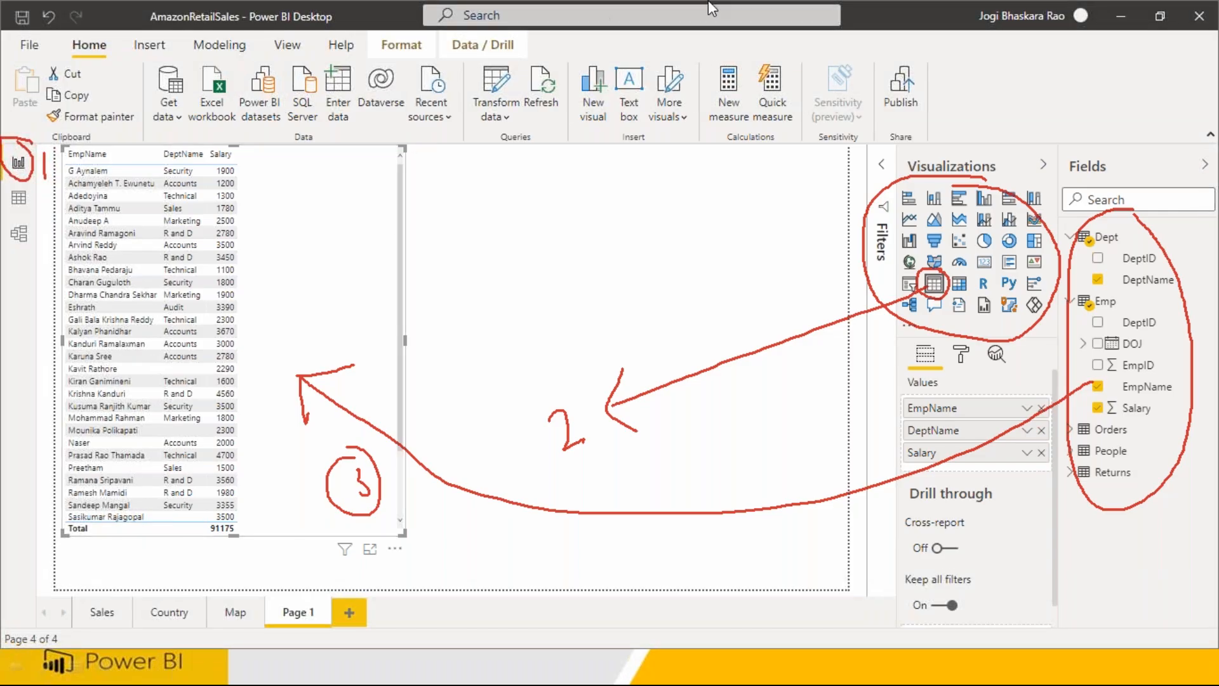
mouse_move(967, 330)
mouse_down()
mouse_move(953, 376)
mouse_move(973, 330)
mouse_move(750, 466)
mouse_move(476, 413)
mouse_move(308, 249)
mouse_move(216, 278)
mouse_move(115, 194)
mouse_move(156, 480)
mouse_move(225, 261)
mouse_move(212, 254)
mouse_up()
mouse_move(154, 293)
mouse_down()
mouse_move(140, 343)
mouse_move(199, 357)
mouse_move(166, 379)
mouse_up()
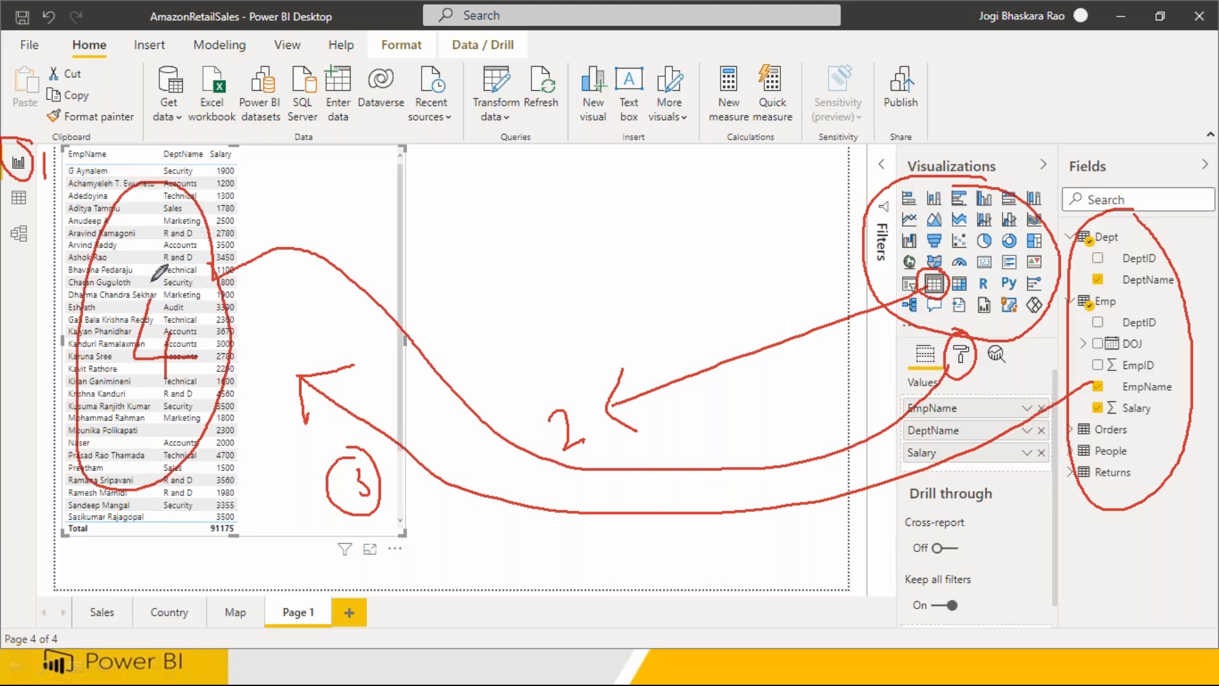
mouse_move(246, 236)
mouse_down()
mouse_move(219, 277)
mouse_move(253, 288)
mouse_up()
drag(219, 277, 191, 266)
key(Escape)
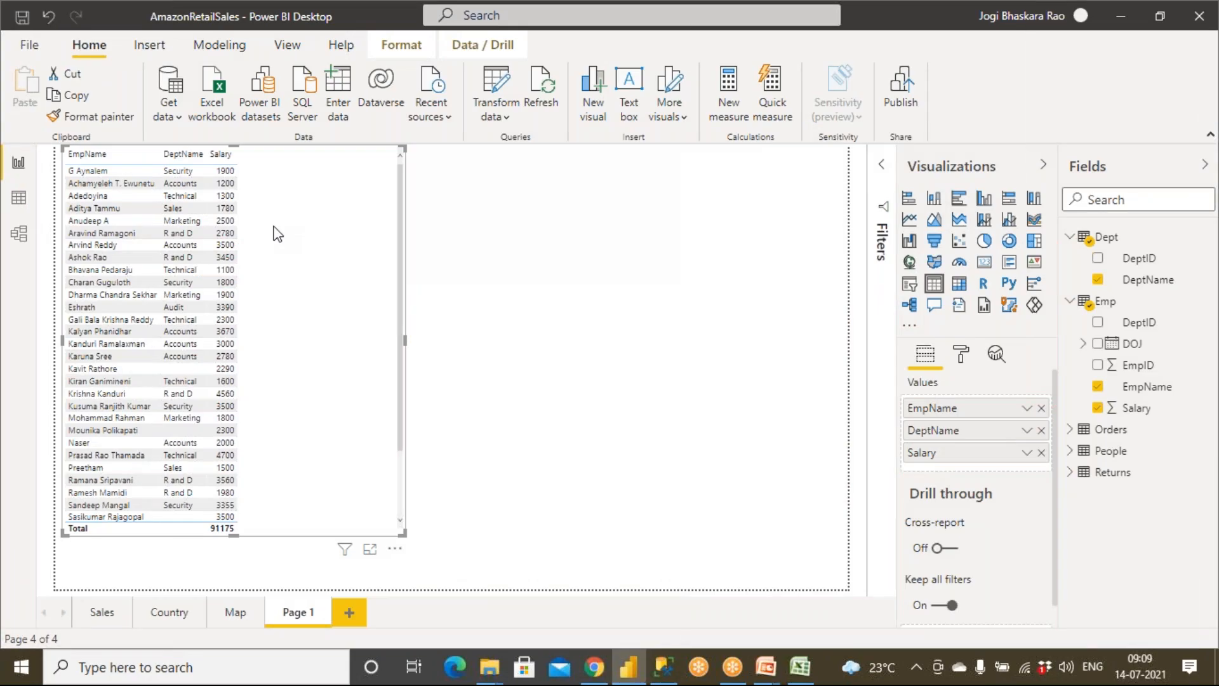
Step: Turn on the border in the table visual's formatting
click(960, 353)
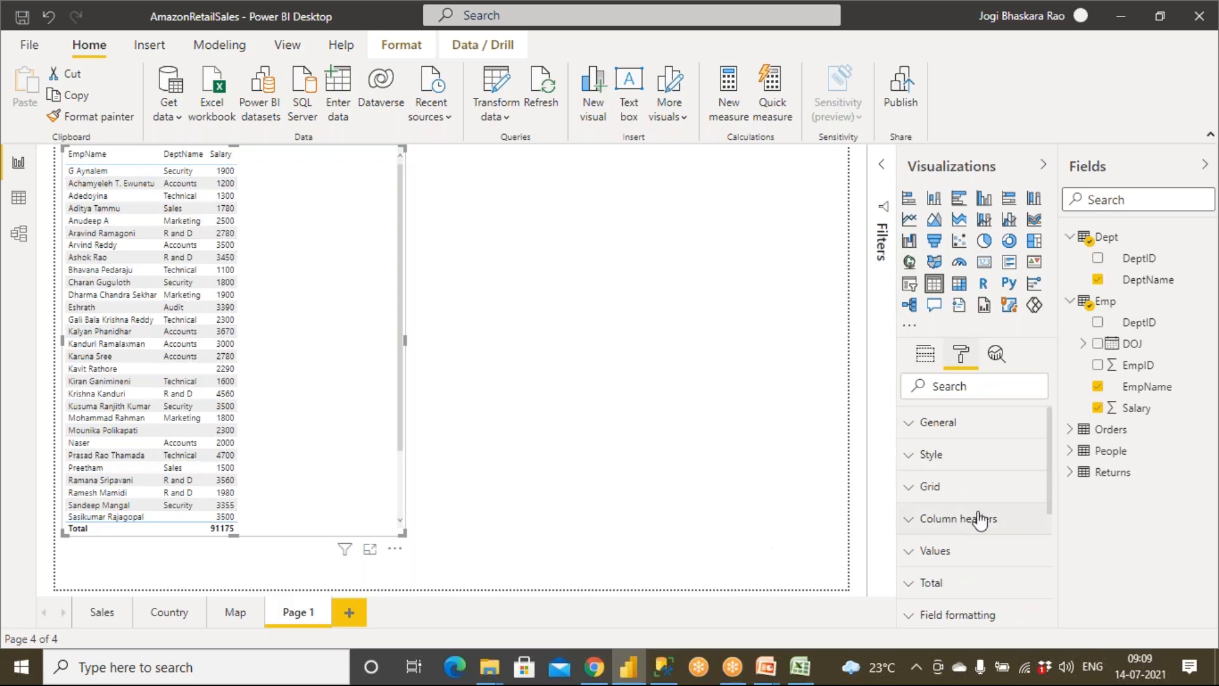
scroll(978, 520, down, 5)
click(1022, 524)
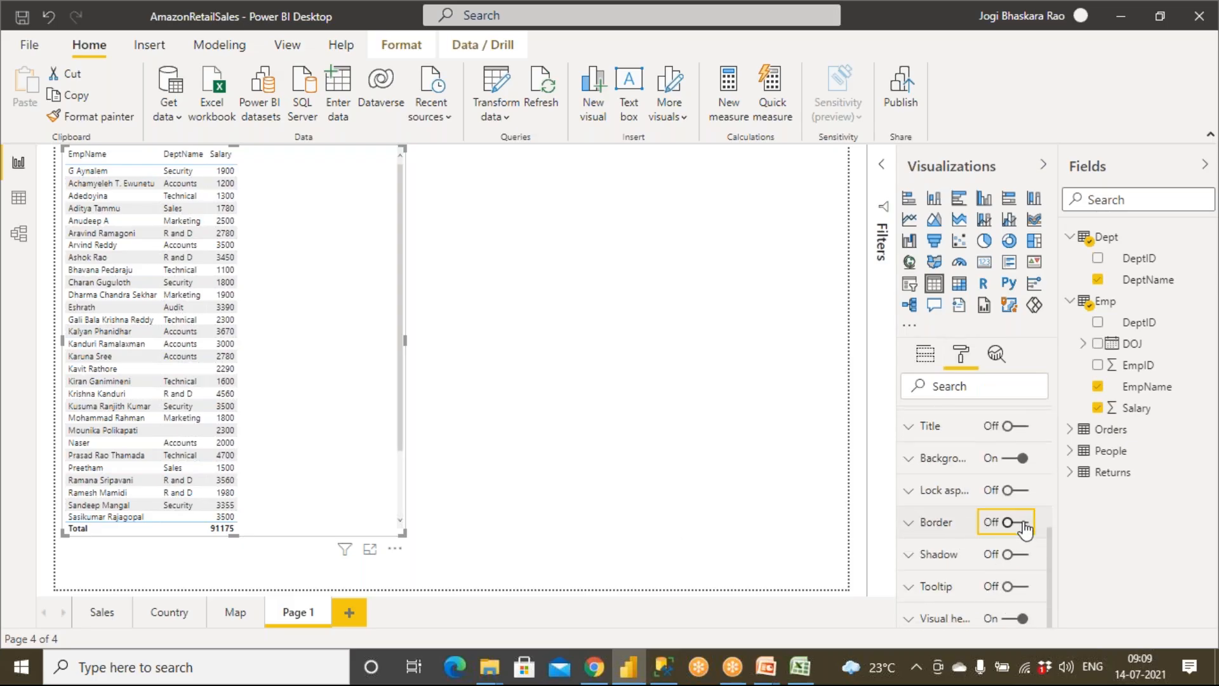
click(672, 475)
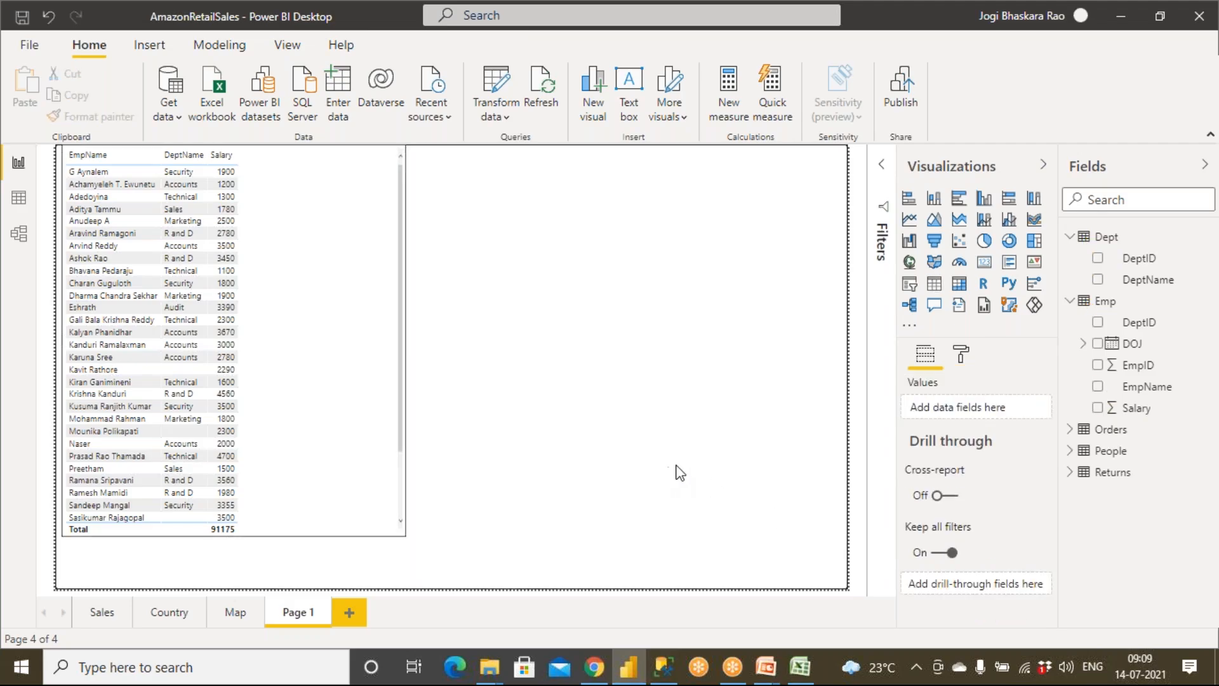
Step: Apply the Flashy rows style to the table visual
click(286, 288)
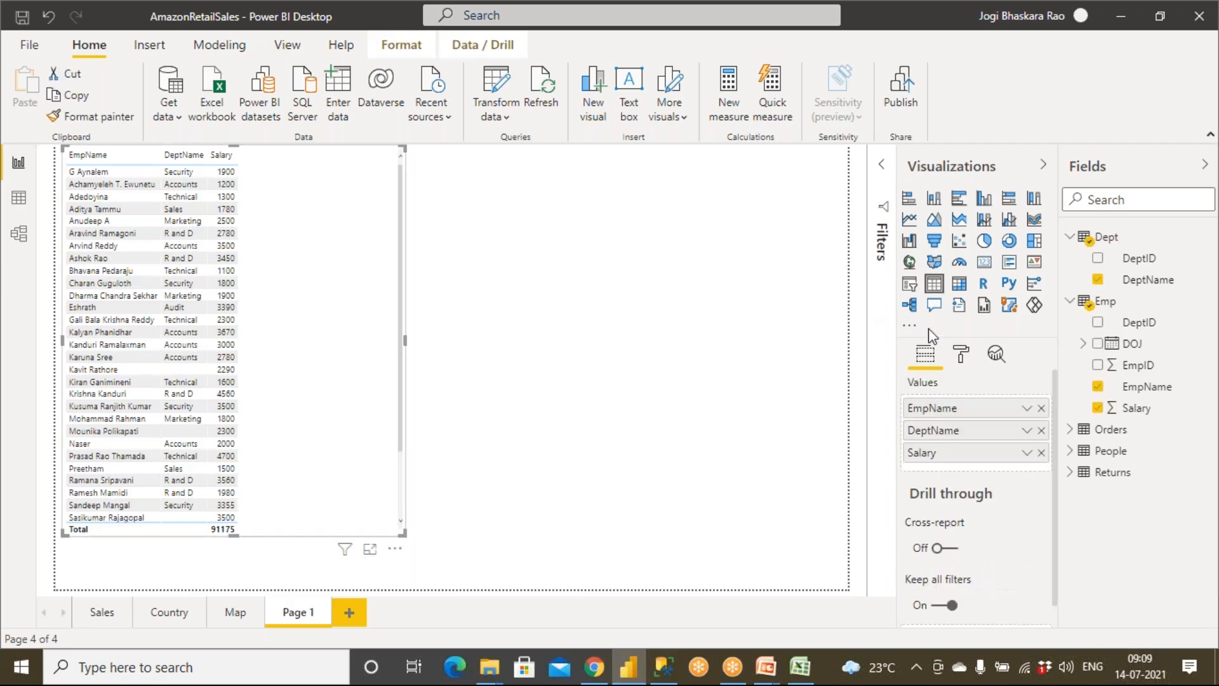
click(960, 360)
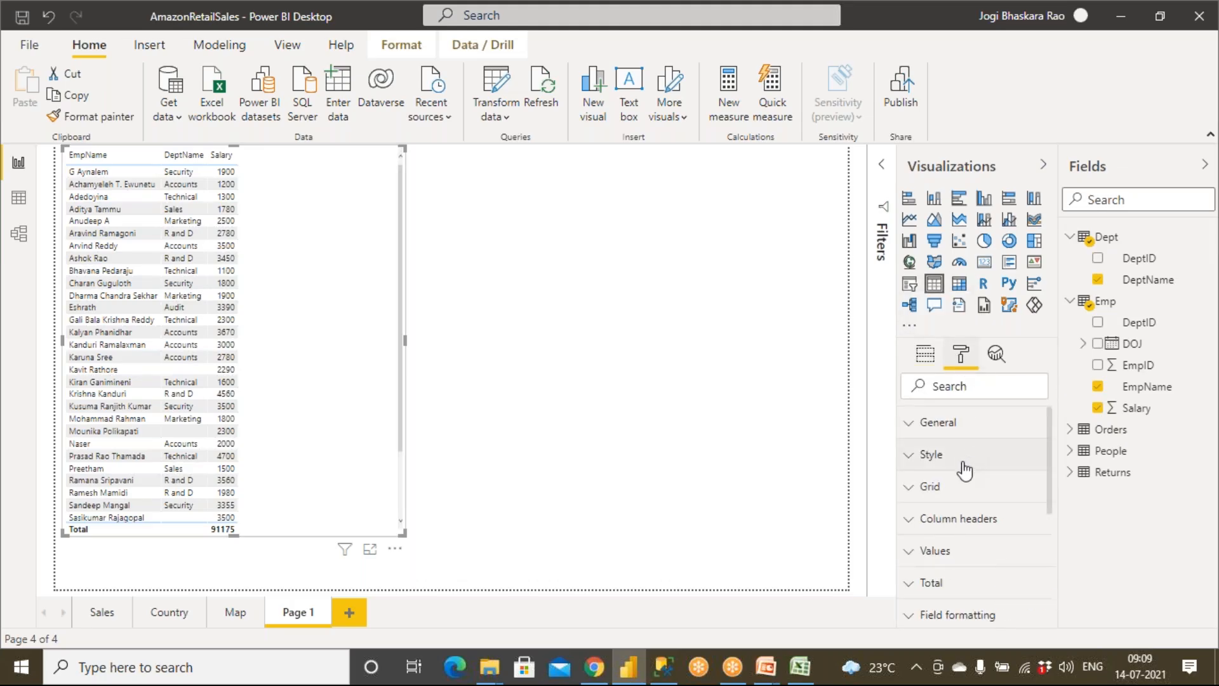
click(915, 455)
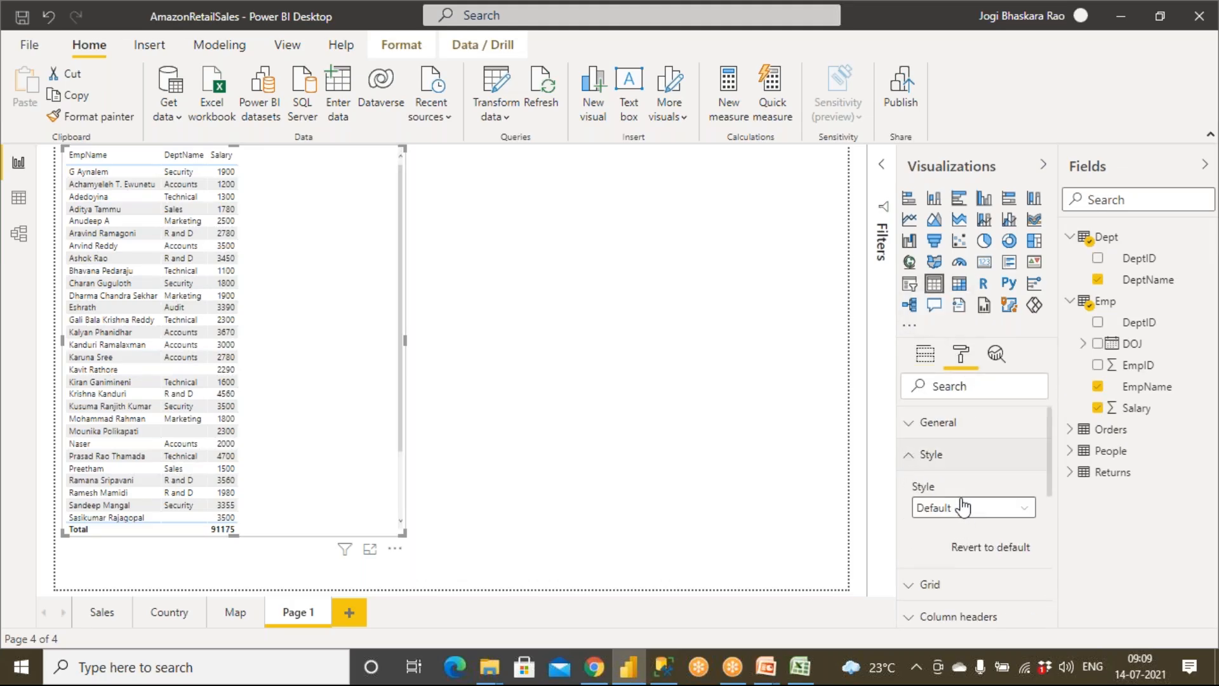
click(967, 515)
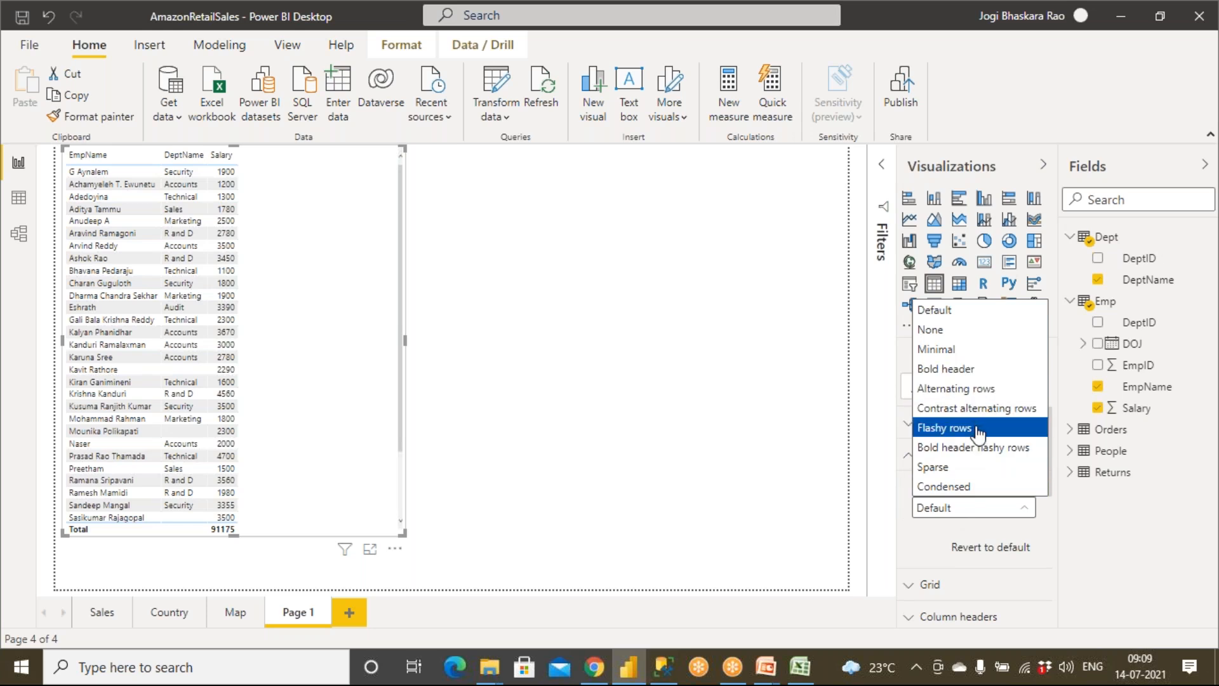
click(959, 430)
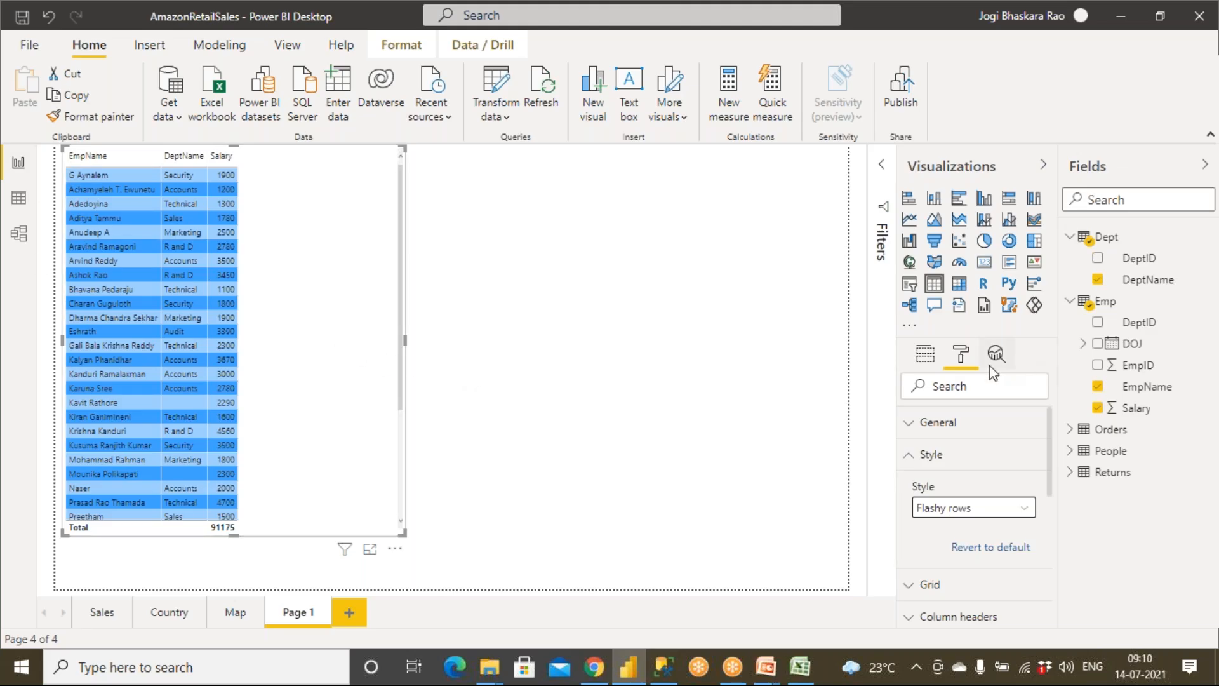
Step: Look over the table visual's General and other format settings and the page's own format options
click(911, 426)
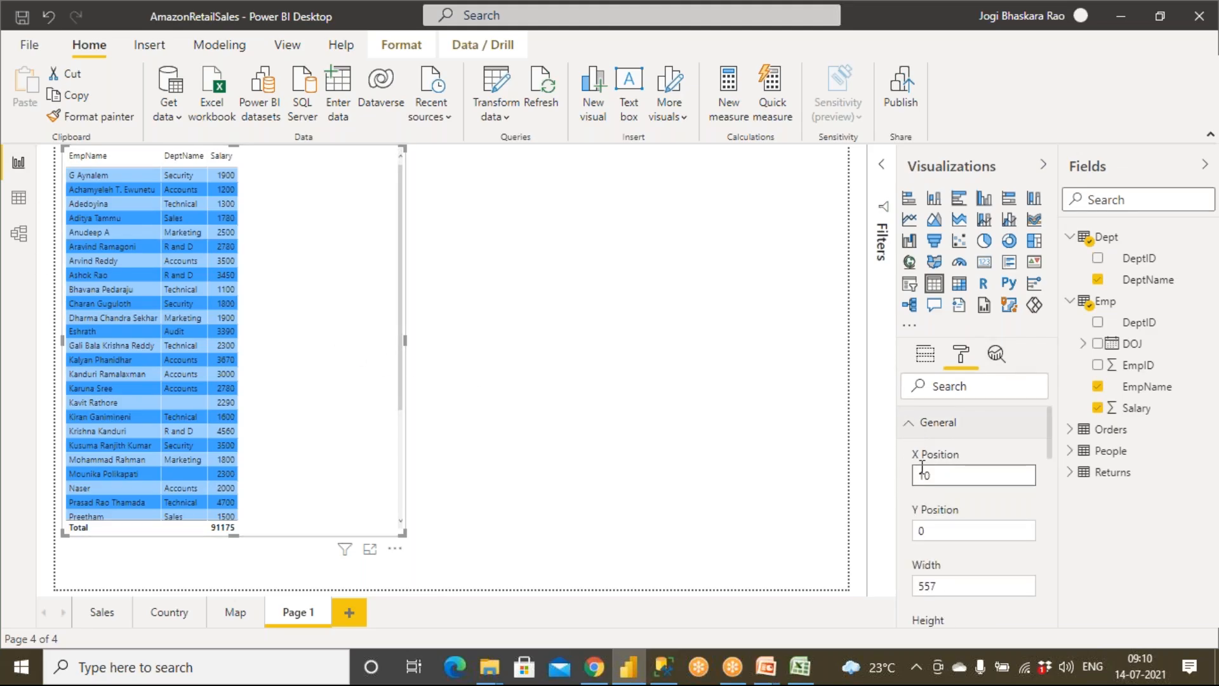
scroll(923, 470, down, 5)
scroll(915, 444, up, 5)
click(909, 425)
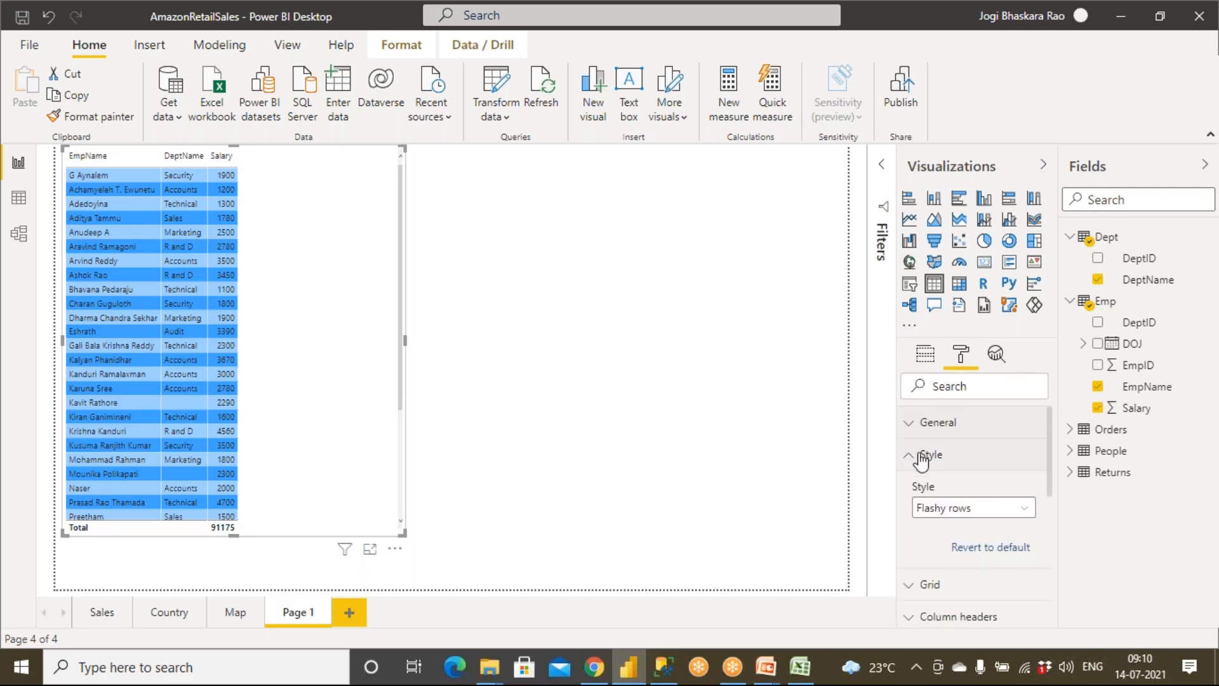
scroll(1001, 443, down, 5)
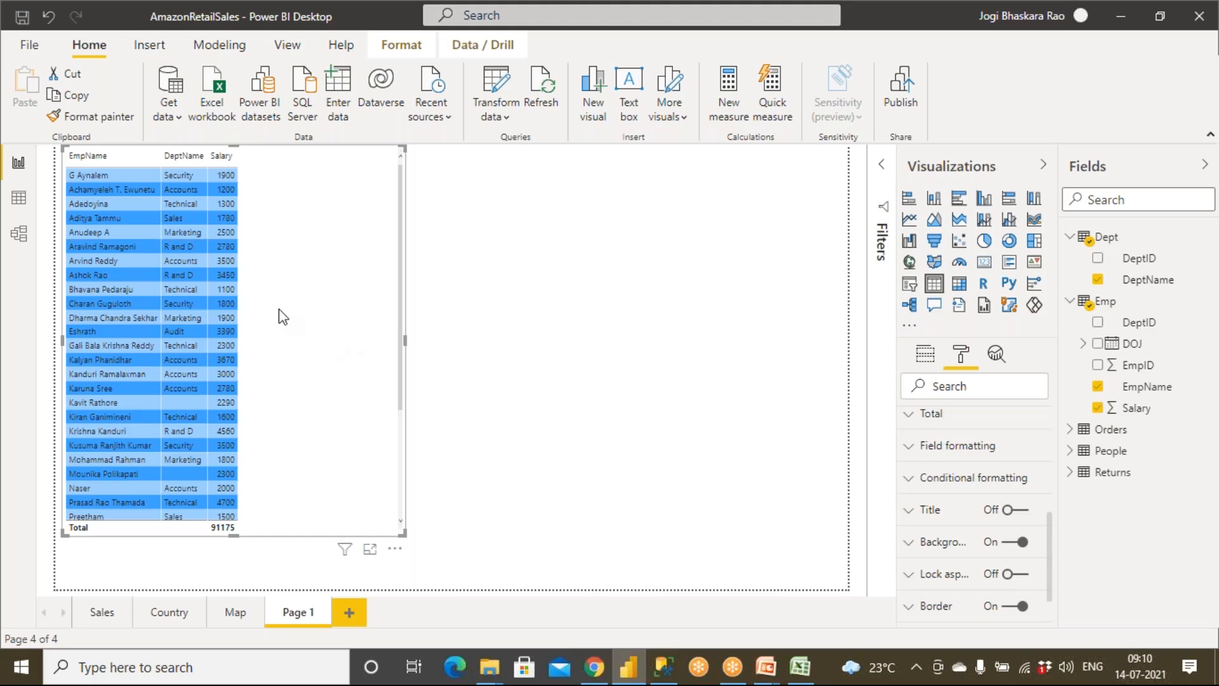
click(851, 409)
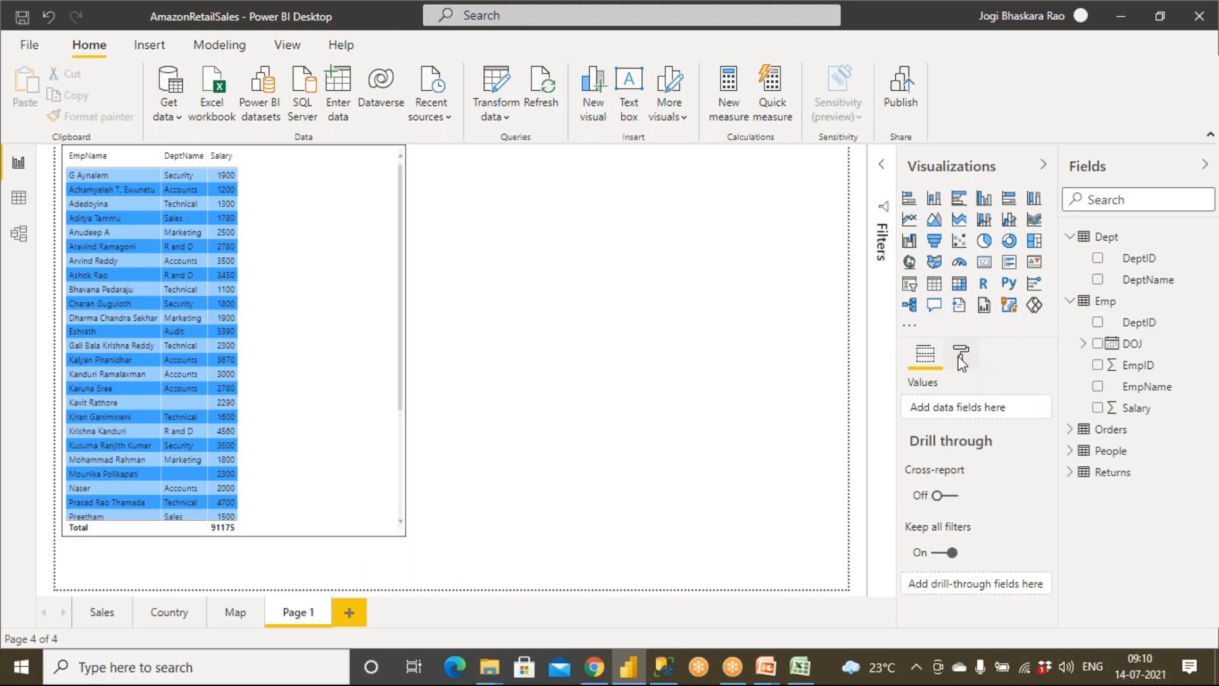
click(961, 354)
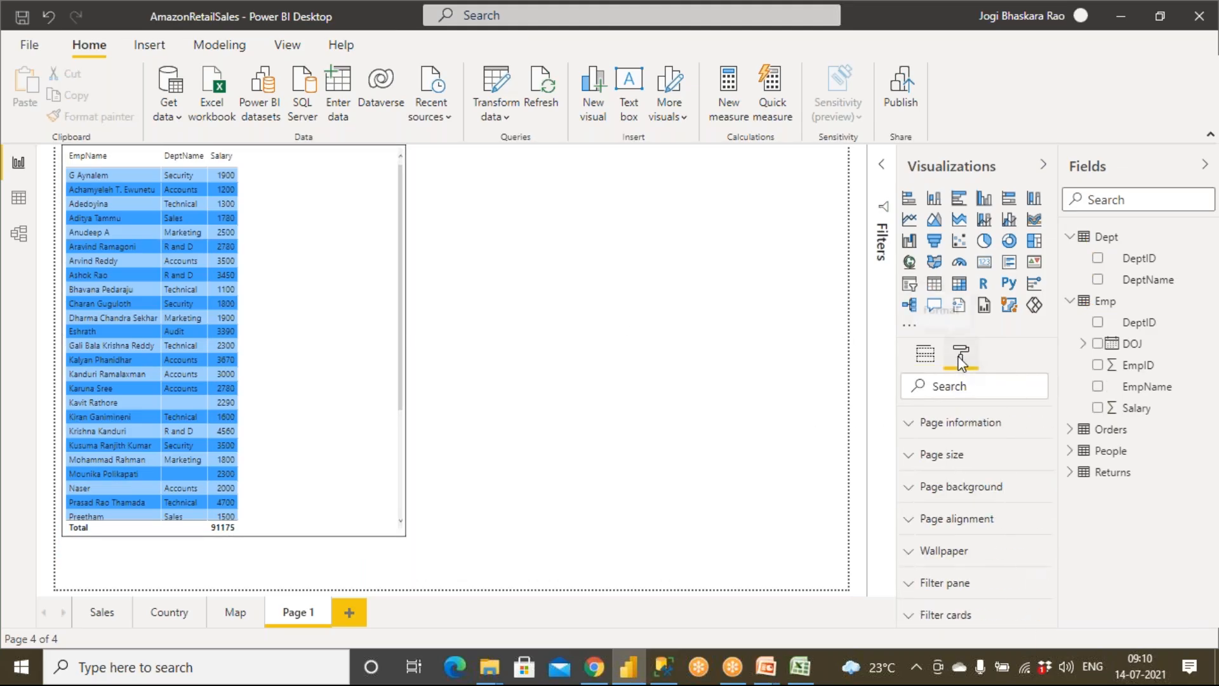
Step: Raise the table visual's grid text size to just above 16 pt
click(204, 301)
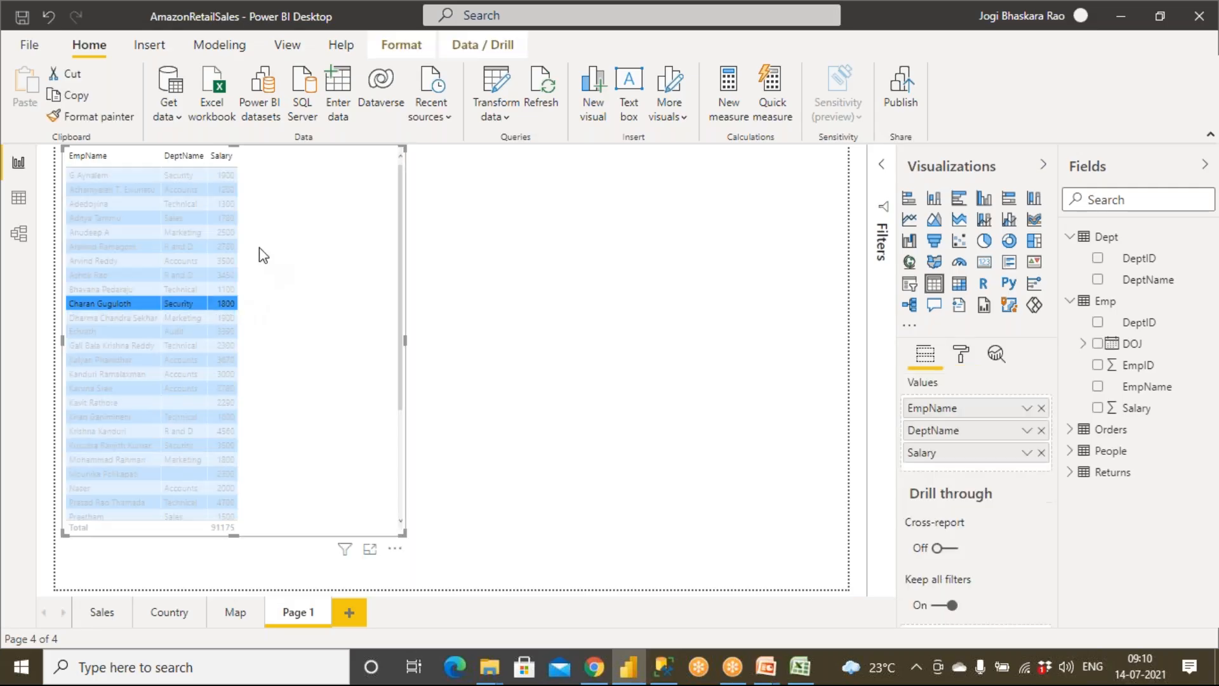
click(968, 363)
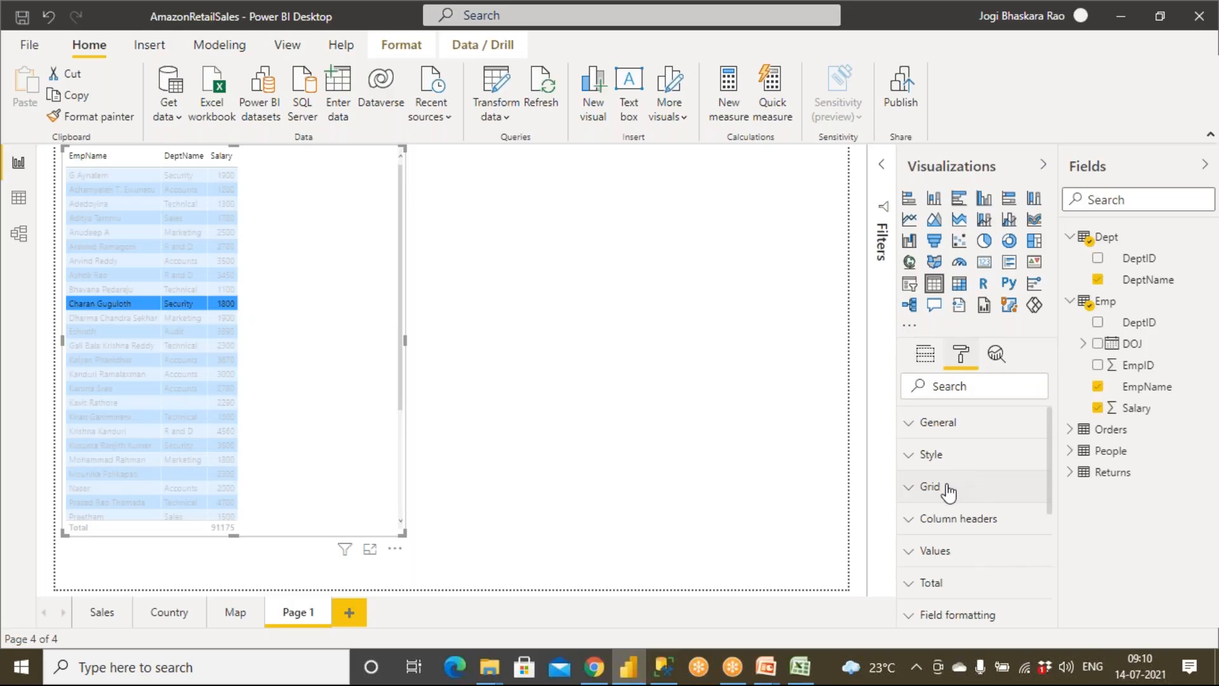
click(912, 491)
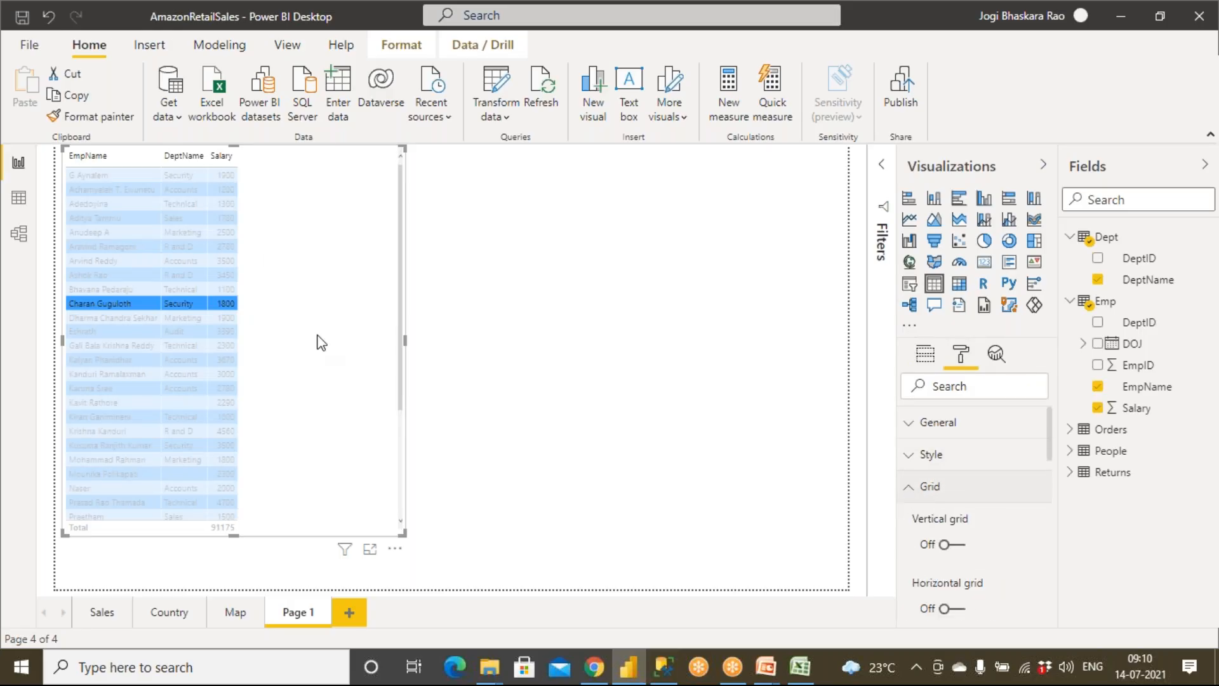
scroll(940, 540, down, 3)
scroll(975, 508, down, 2)
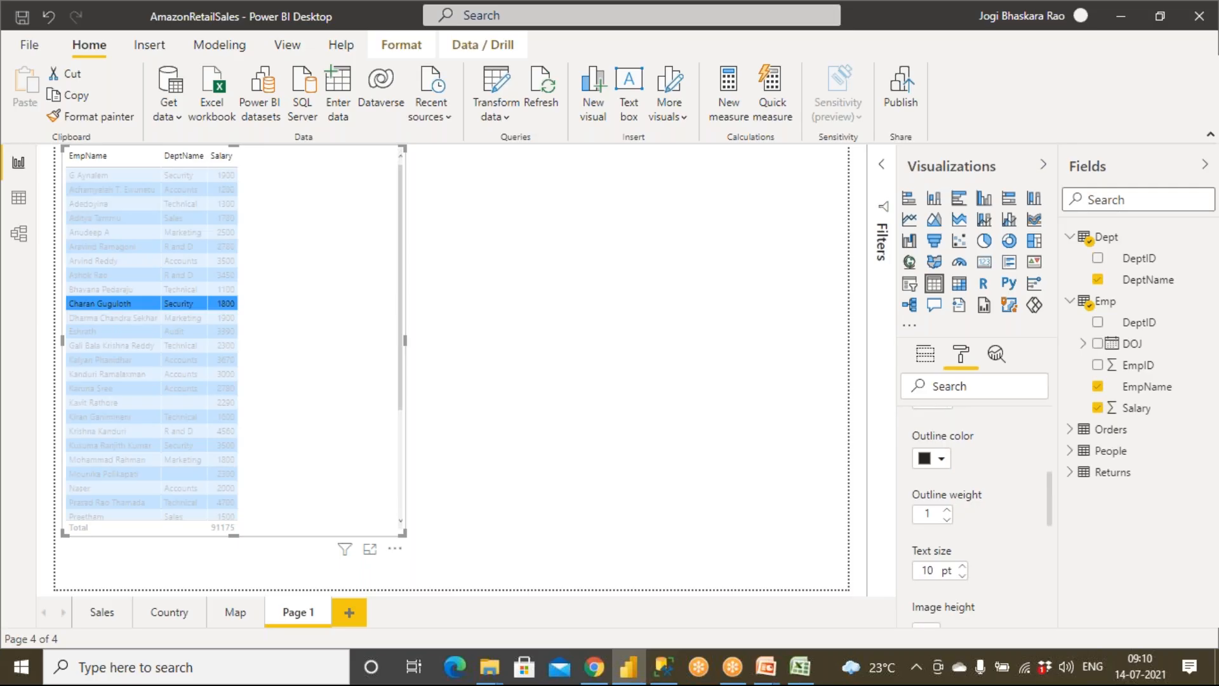
scroll(967, 487, down, 1)
click(964, 479)
click(964, 479)
click(965, 479)
click(964, 479)
click(964, 479)
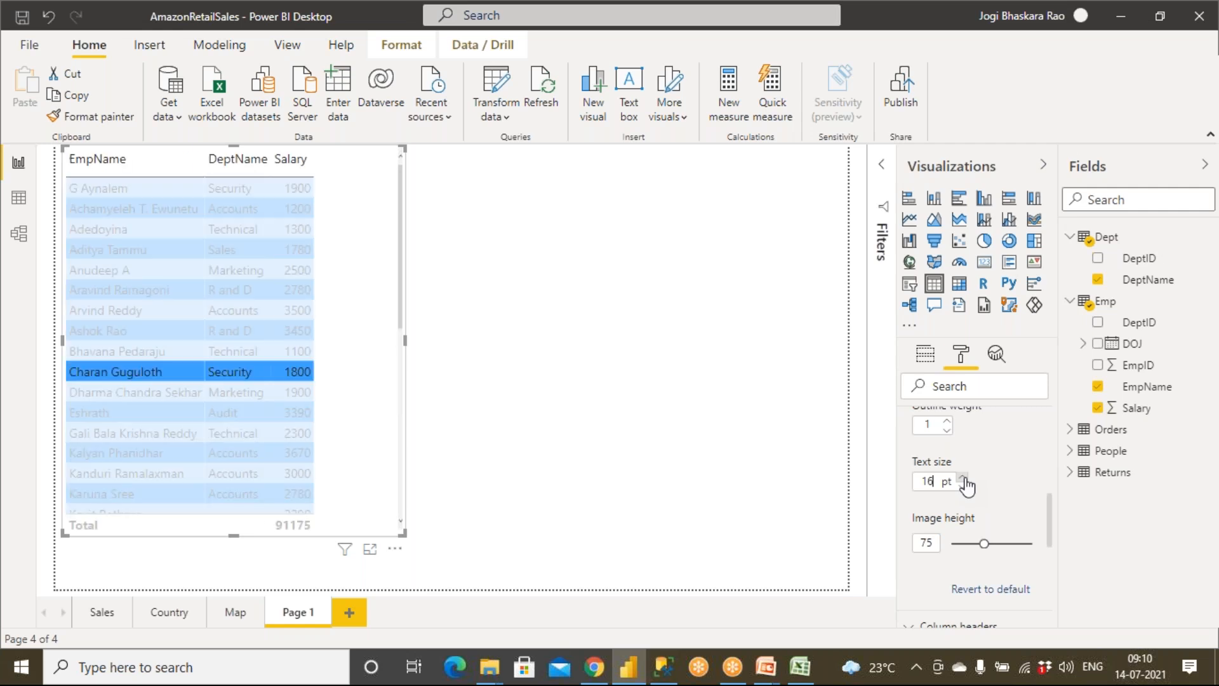
click(964, 479)
click(544, 428)
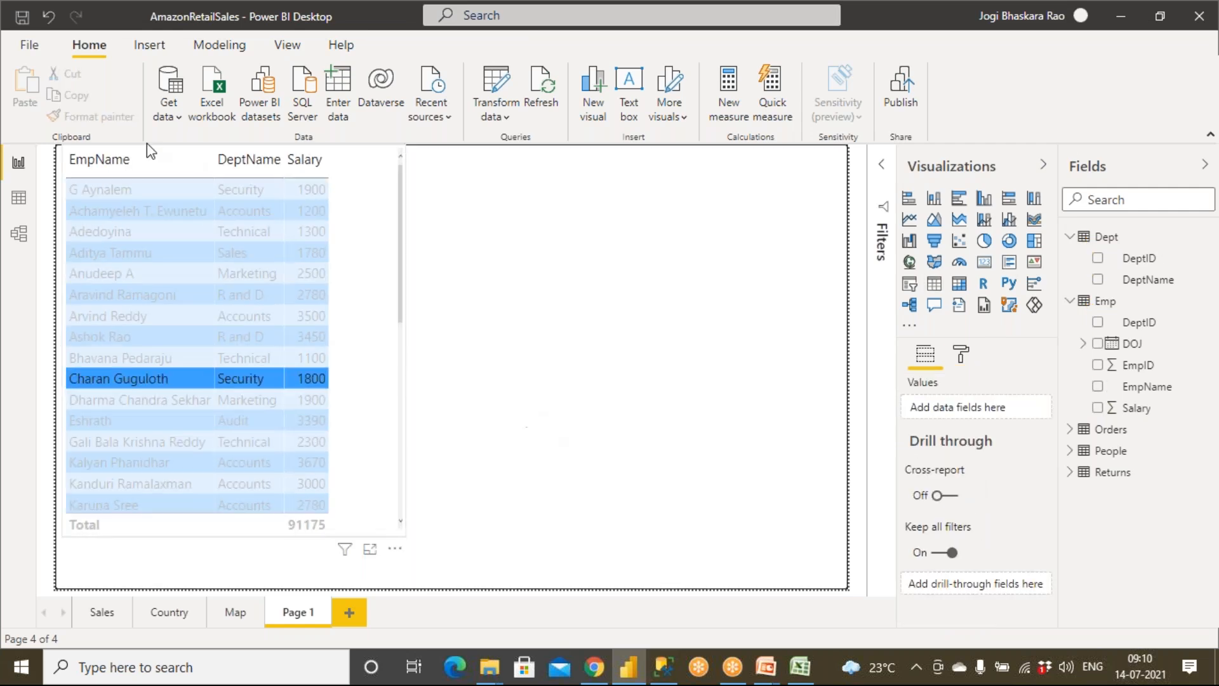
Step: Widen the table's DeptName column and stretch the whole visual to about two thirds of the page's width
click(259, 167)
drag(284, 159, 354, 160)
drag(406, 342, 574, 351)
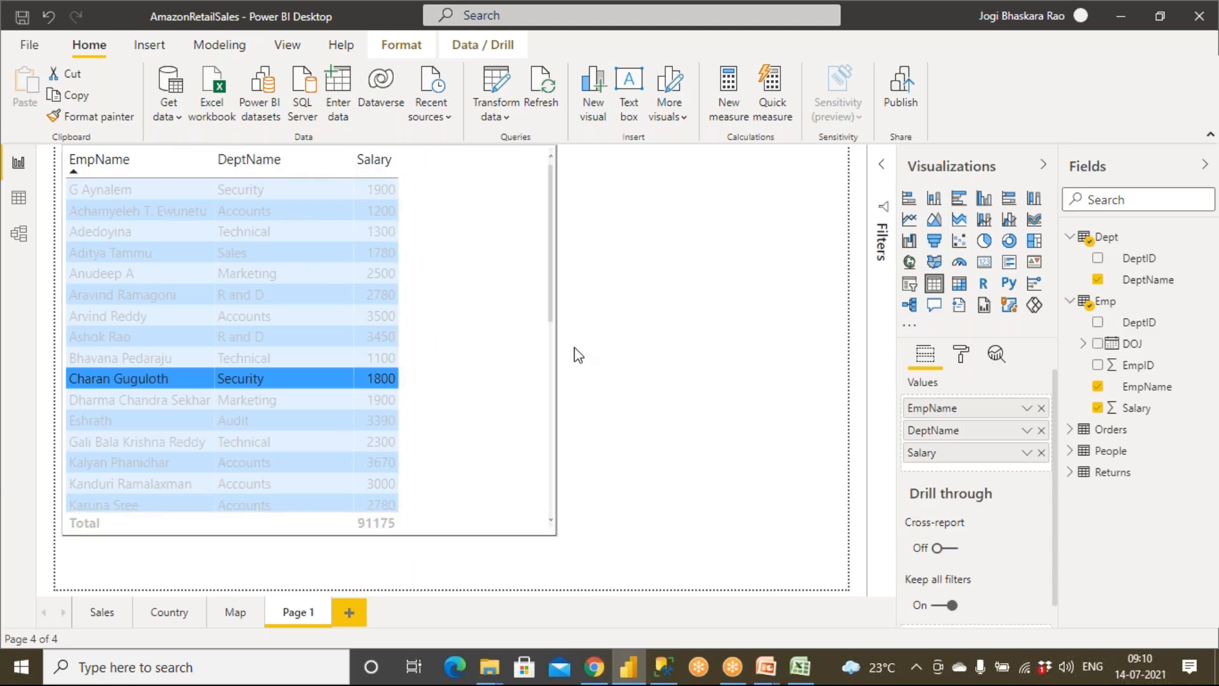
click(672, 409)
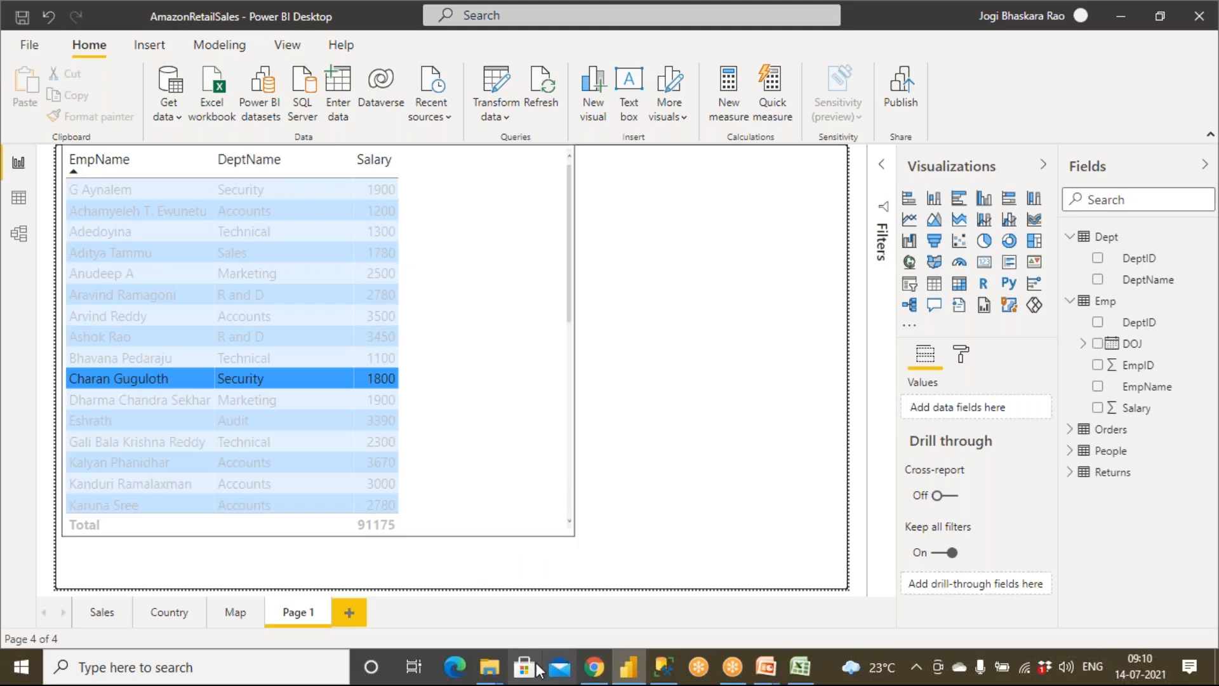
Step: Bring up the already open Employee workbook in Excel, declining to reopen the file from the SourceData folder
mouse_move(483, 664)
click(444, 622)
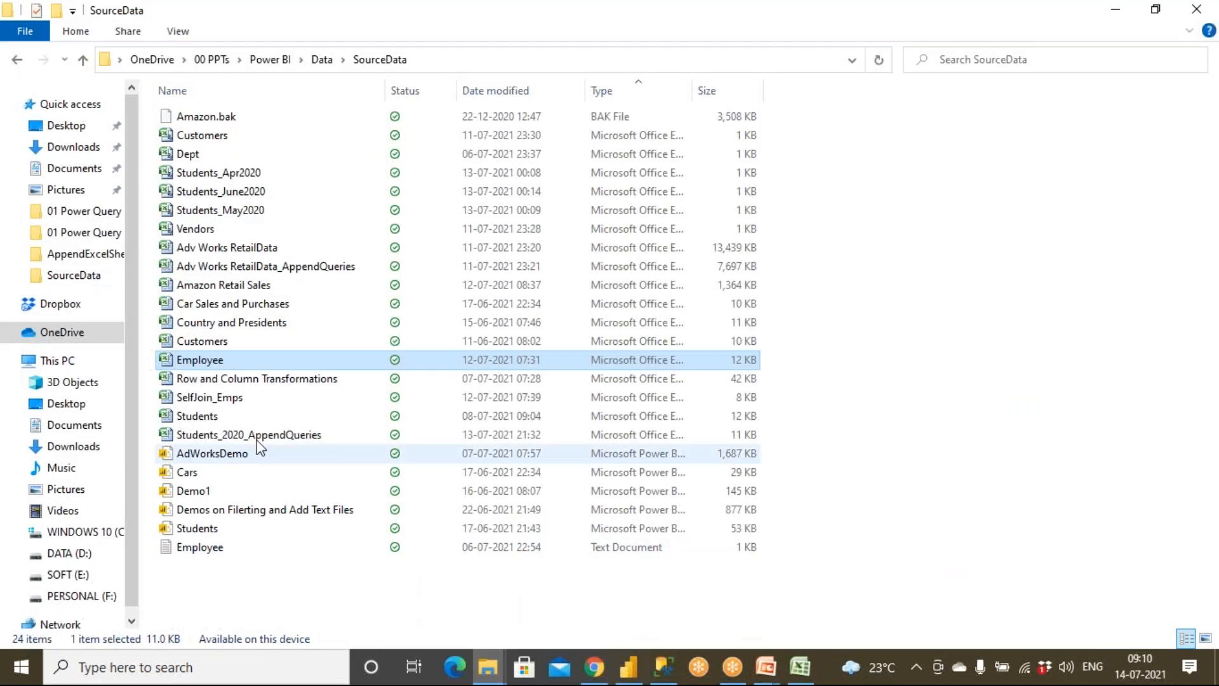
double_click(226, 359)
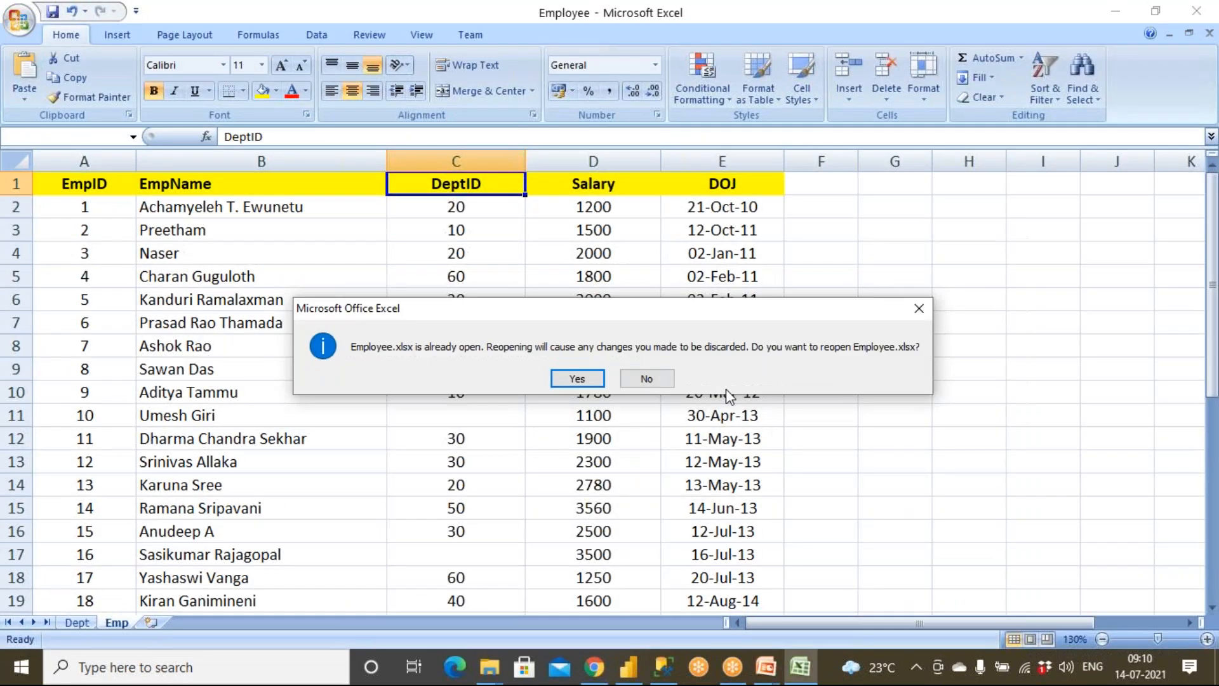
click(643, 379)
click(807, 673)
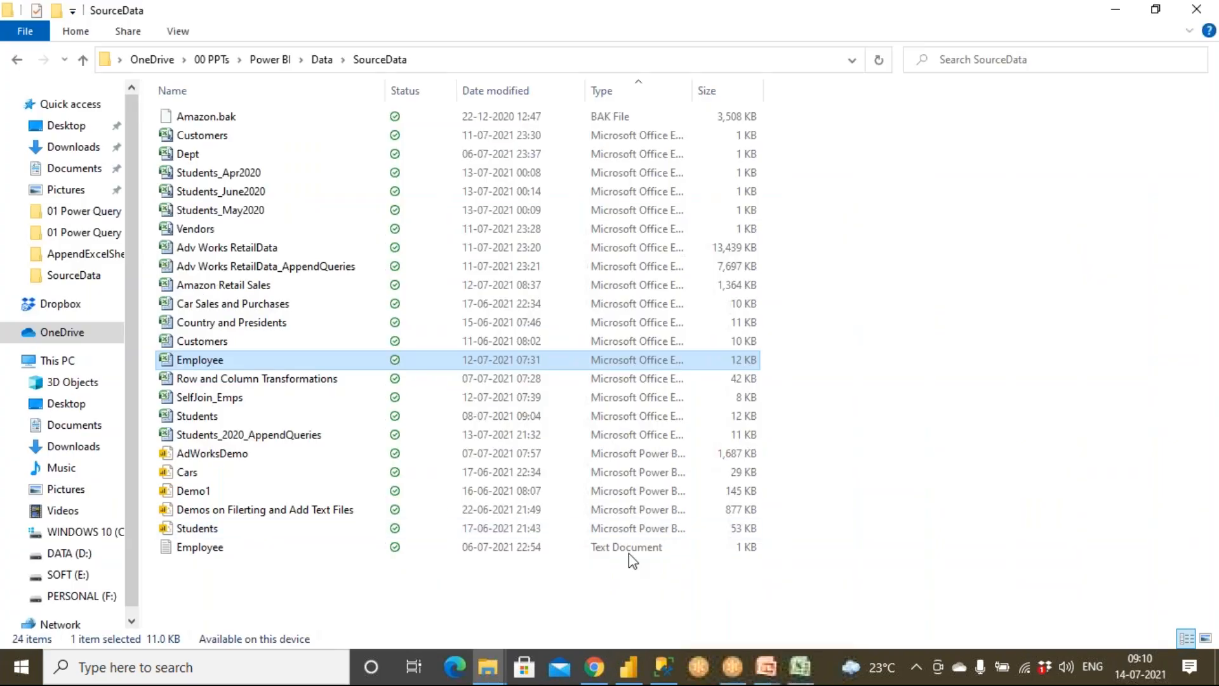
click(800, 668)
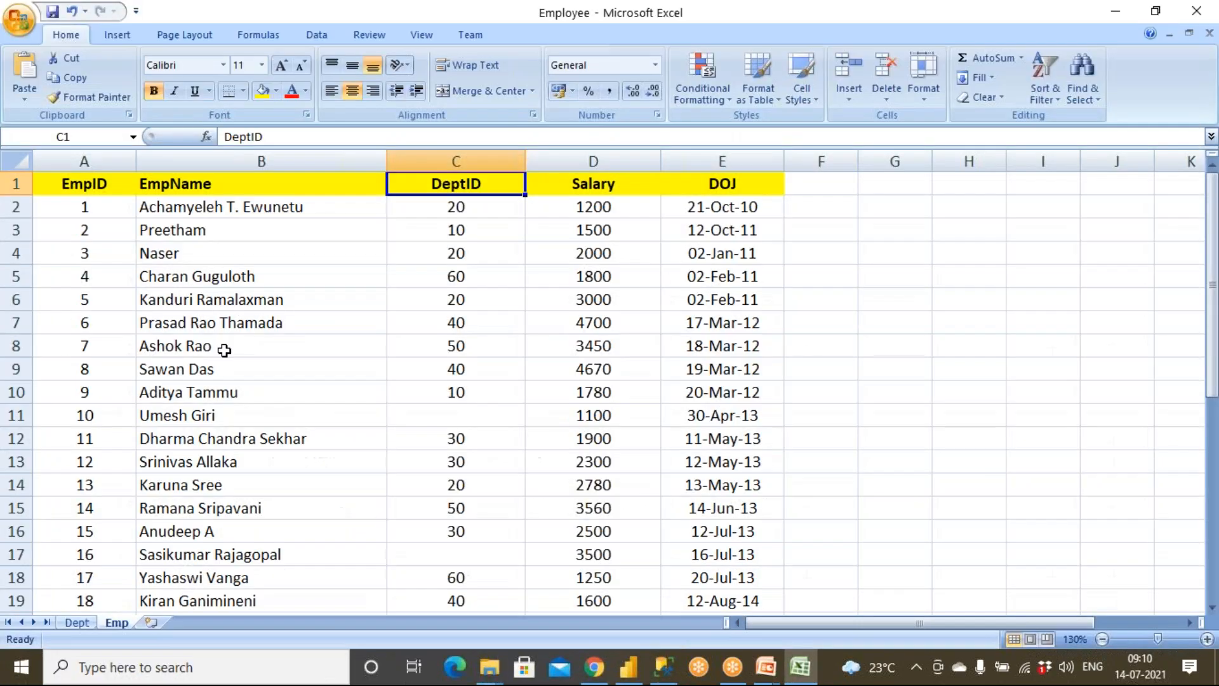
Step: Examine the DeptID values of the first, second and fourth employees on the Emp sheet
click(464, 210)
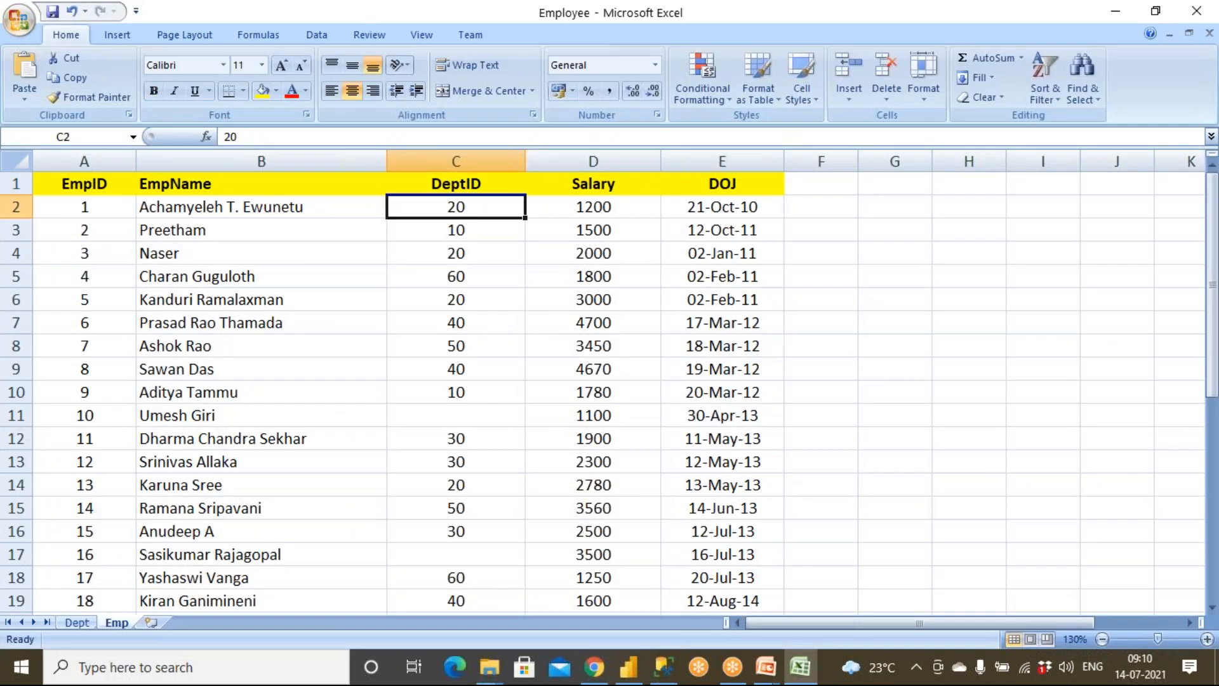
click(468, 230)
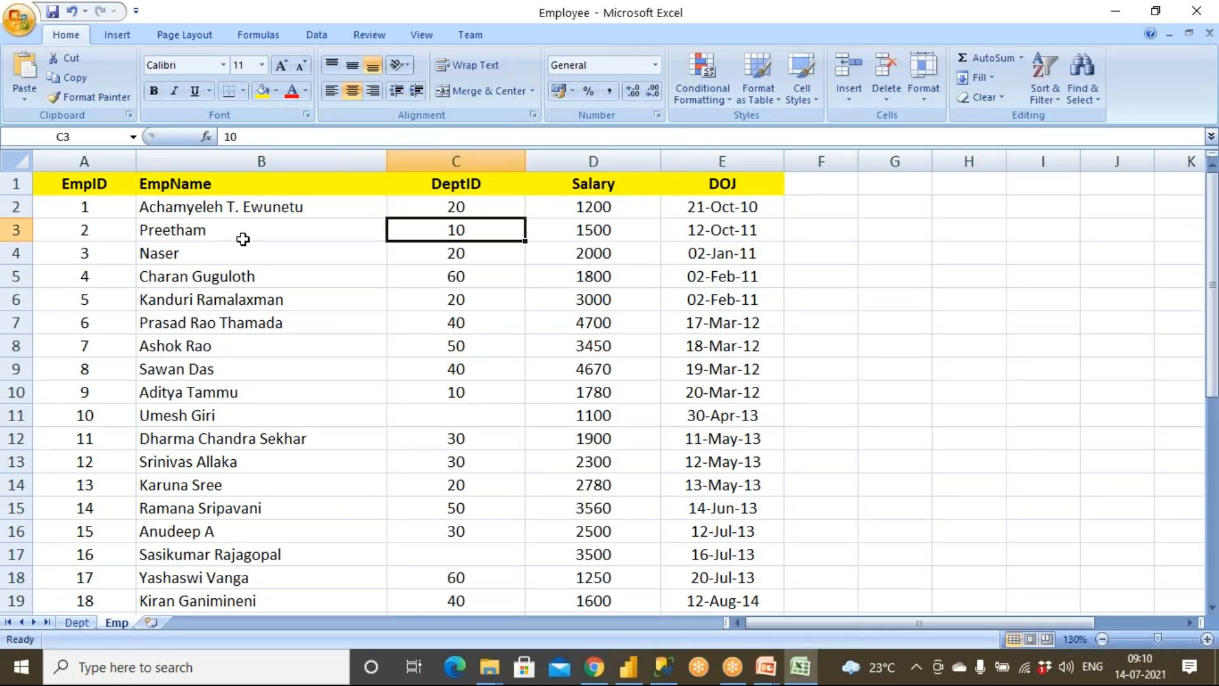
click(246, 275)
click(343, 319)
drag(463, 275, 308, 283)
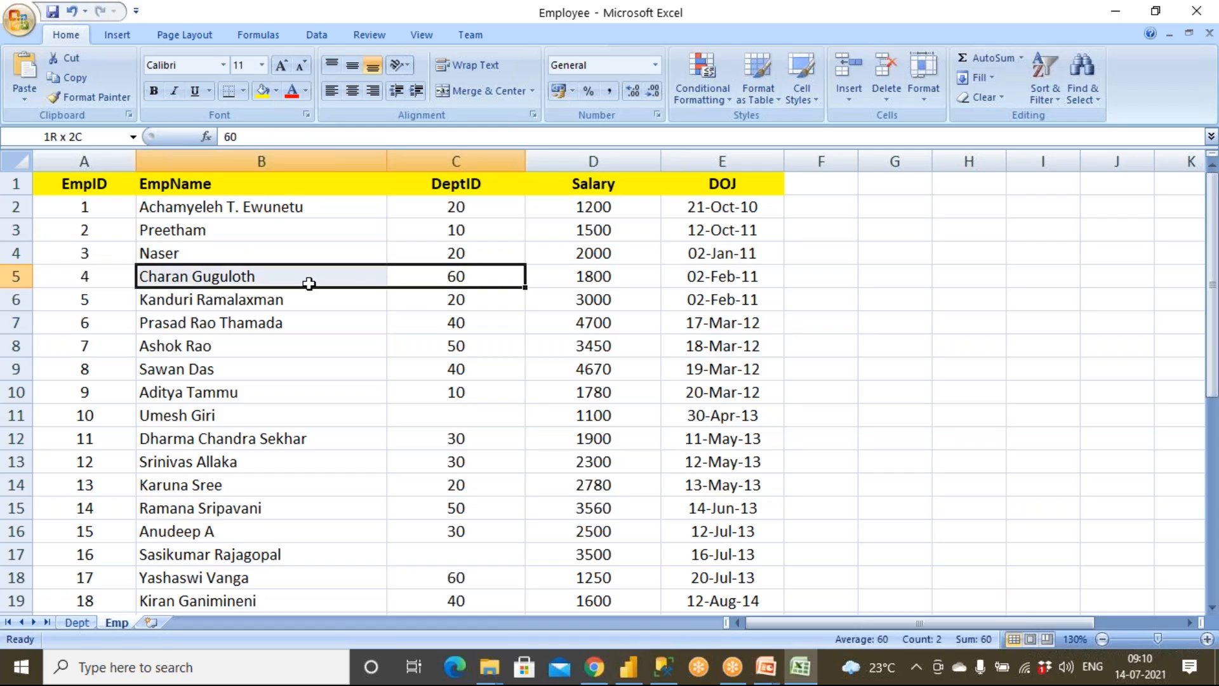
click(466, 276)
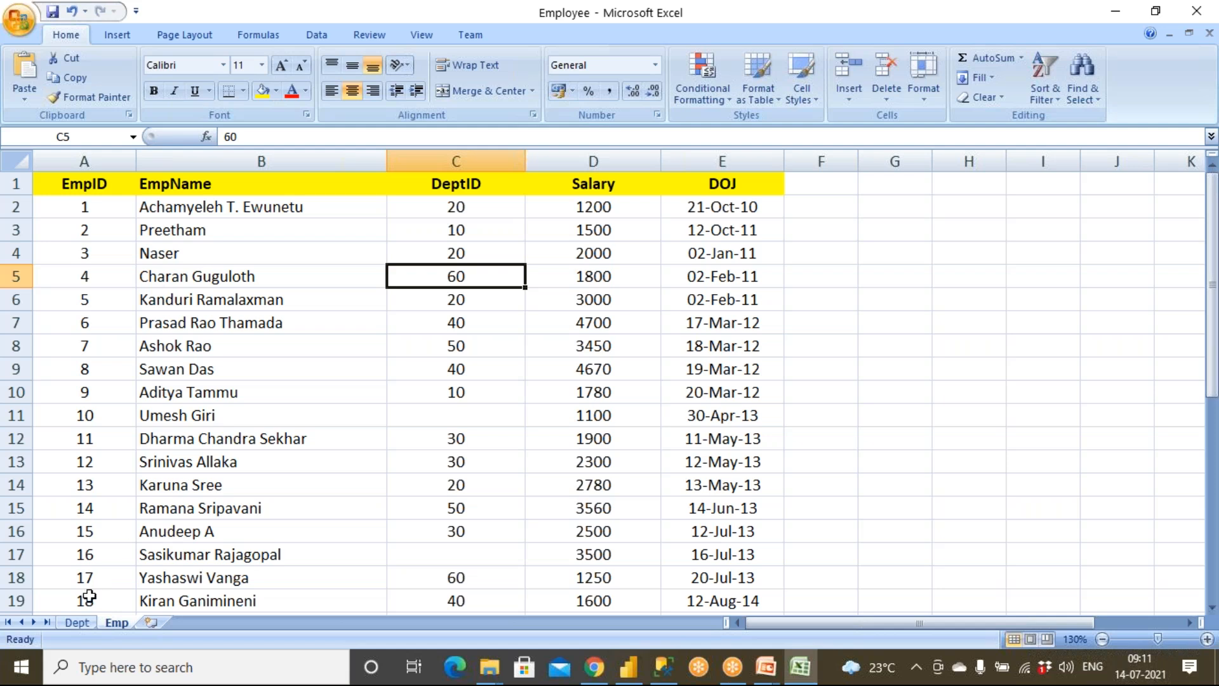
Step: Look up the department name for DeptID 60 on the Dept sheet, and return to the Power BI report
click(77, 621)
click(139, 386)
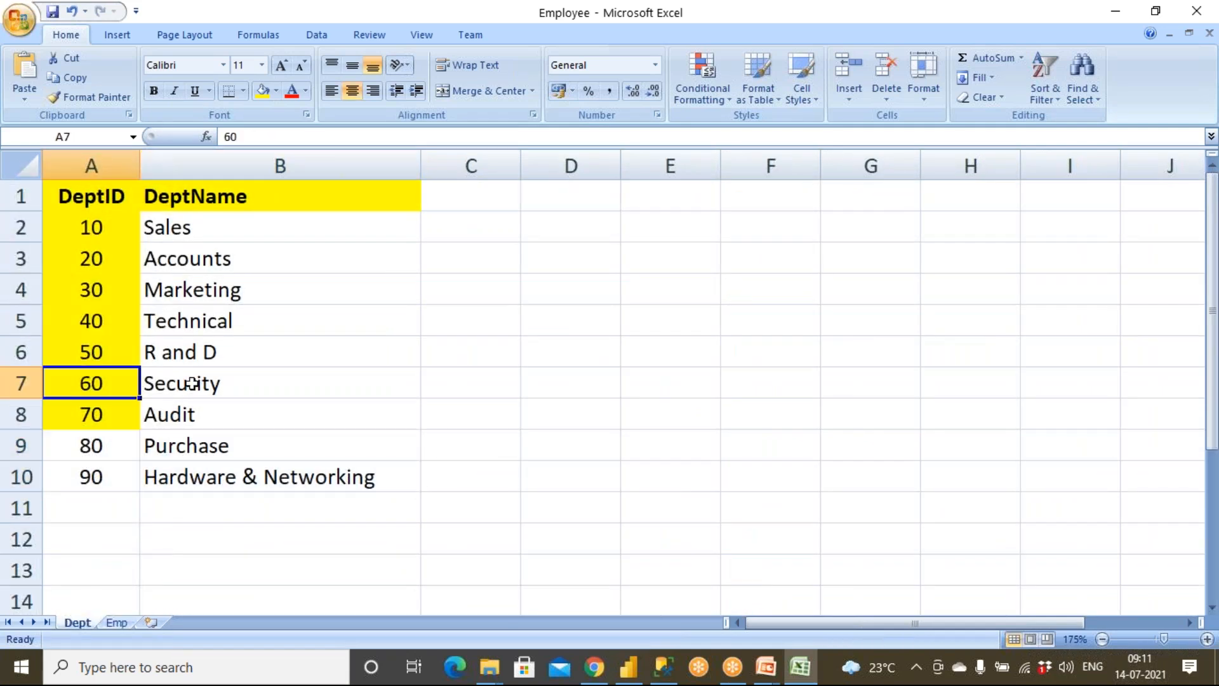
click(156, 385)
click(796, 673)
click(673, 672)
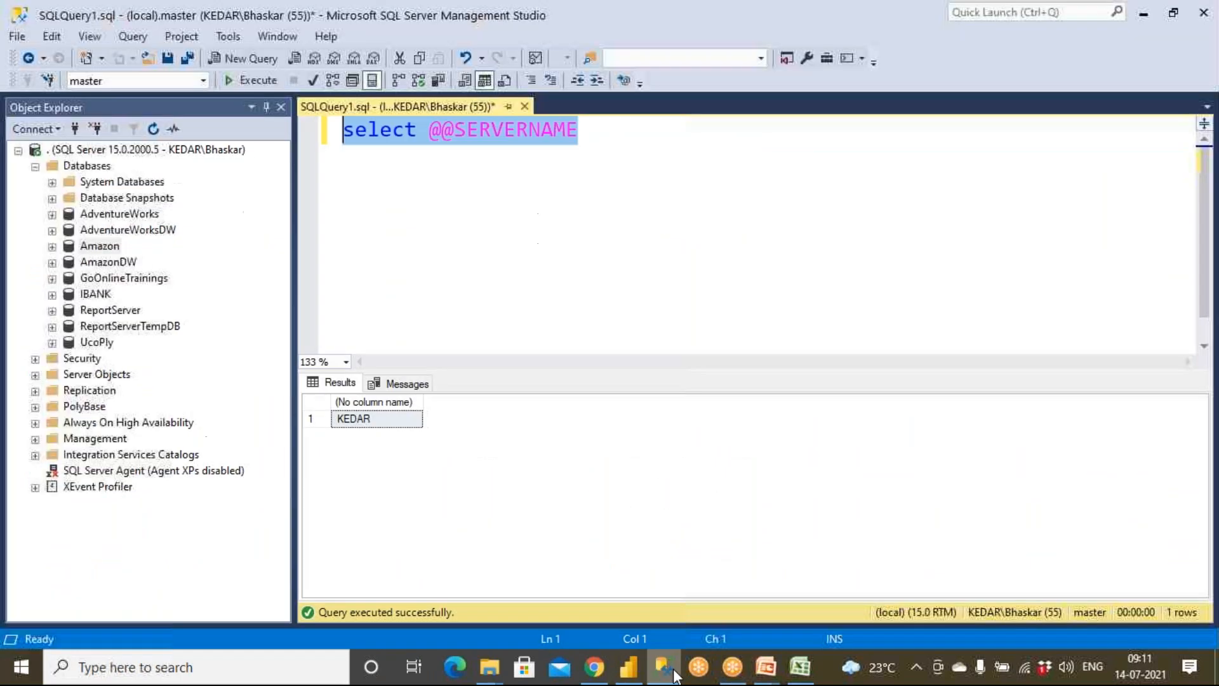
click(629, 667)
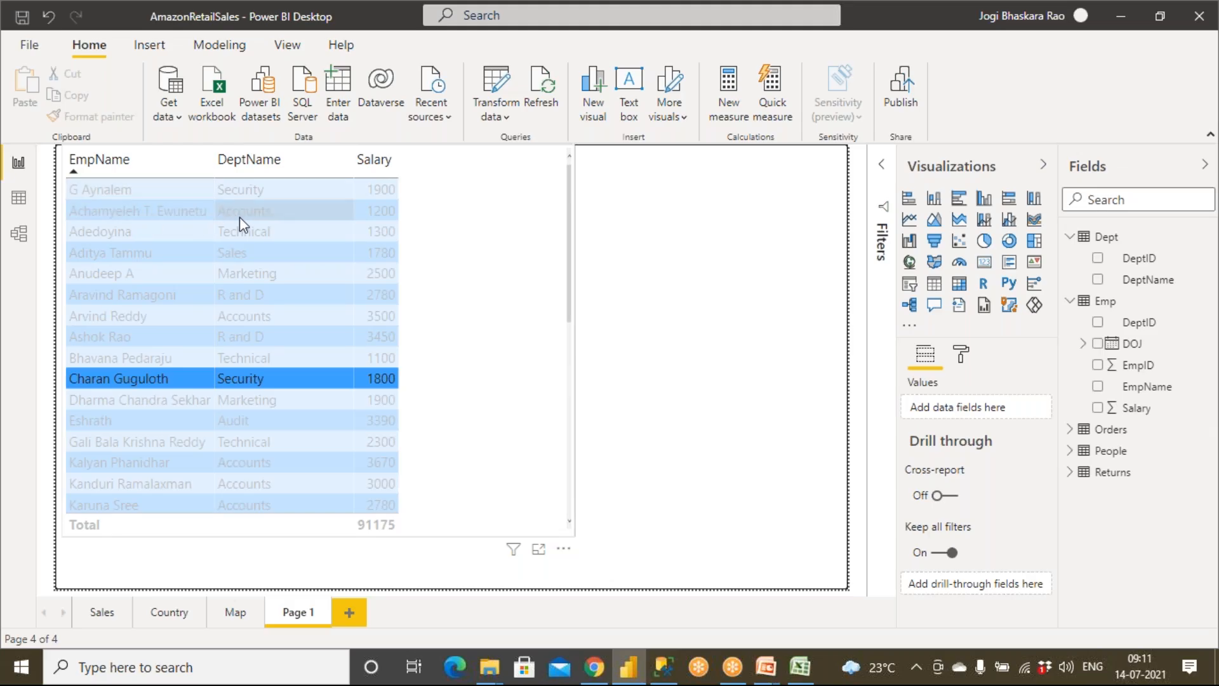
Step: Select the second employee row in the table visual and check that employee's department in Excel's Emp and Dept sheets before returning to Power BI
click(260, 215)
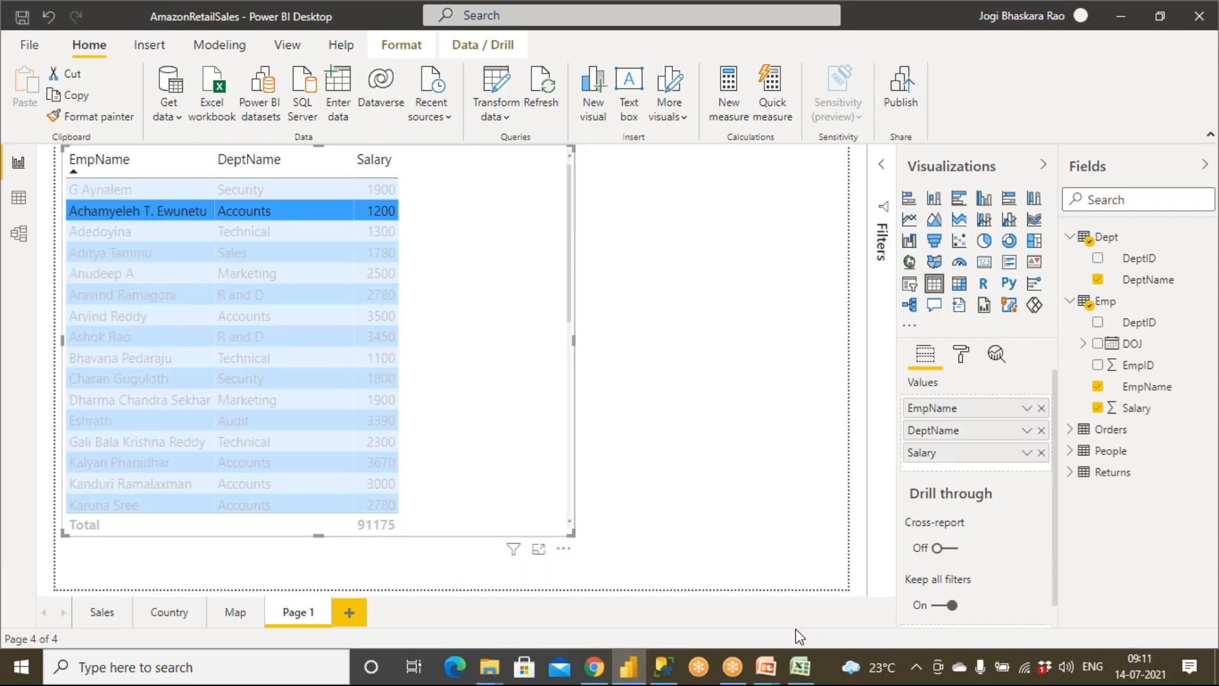
click(801, 667)
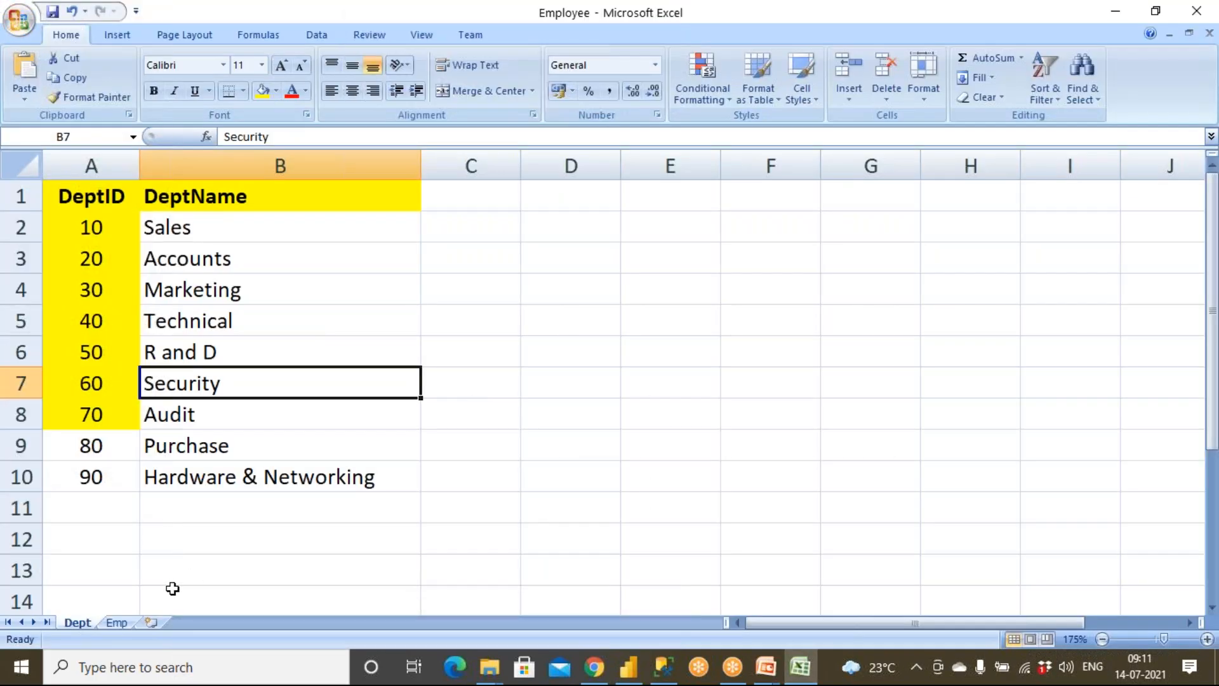
click(119, 623)
click(203, 207)
click(455, 205)
click(77, 623)
click(190, 257)
click(664, 667)
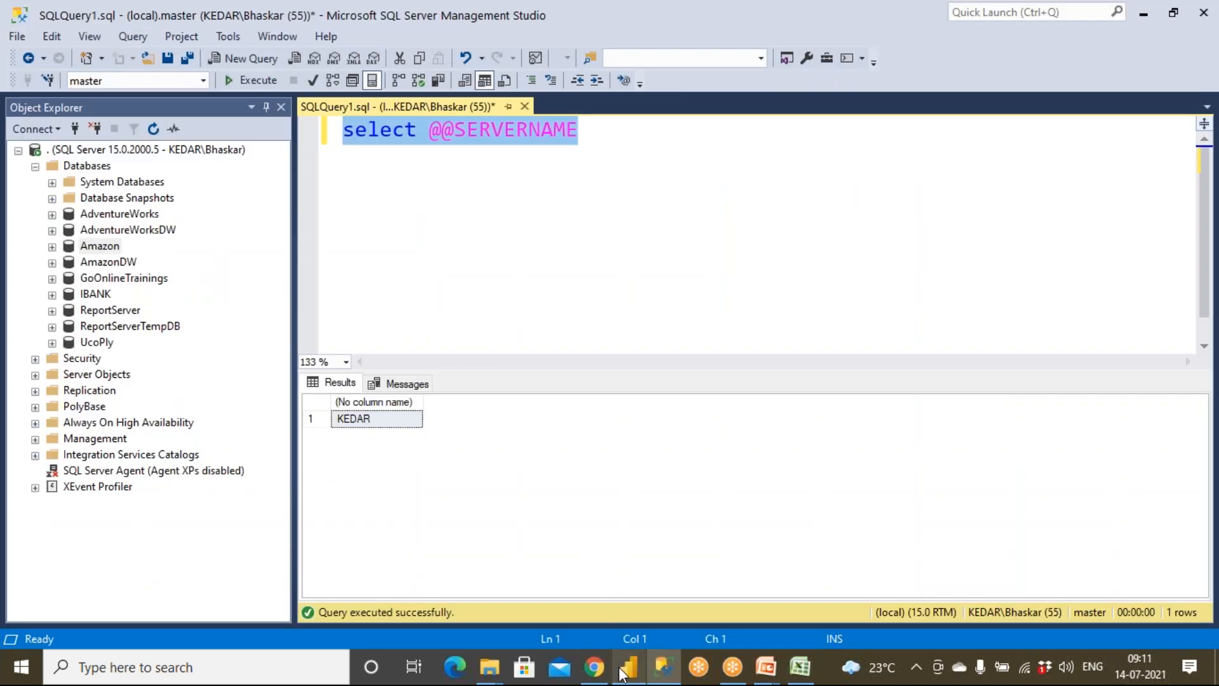
mouse_move(621, 673)
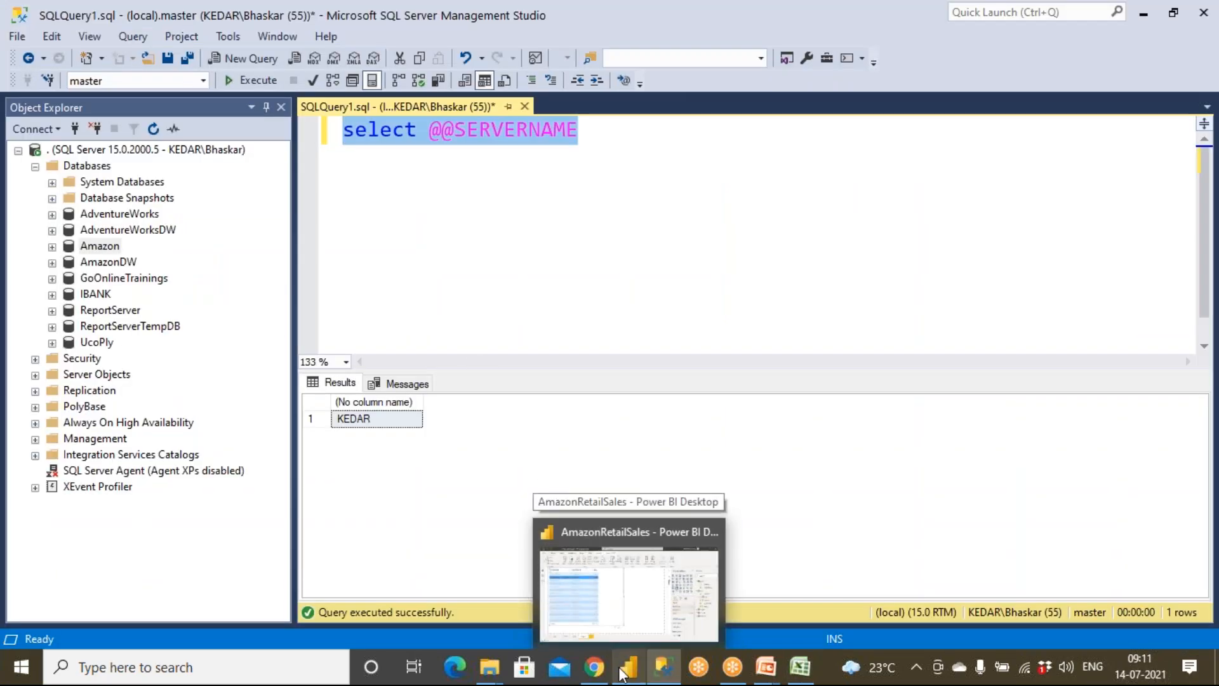
click(622, 674)
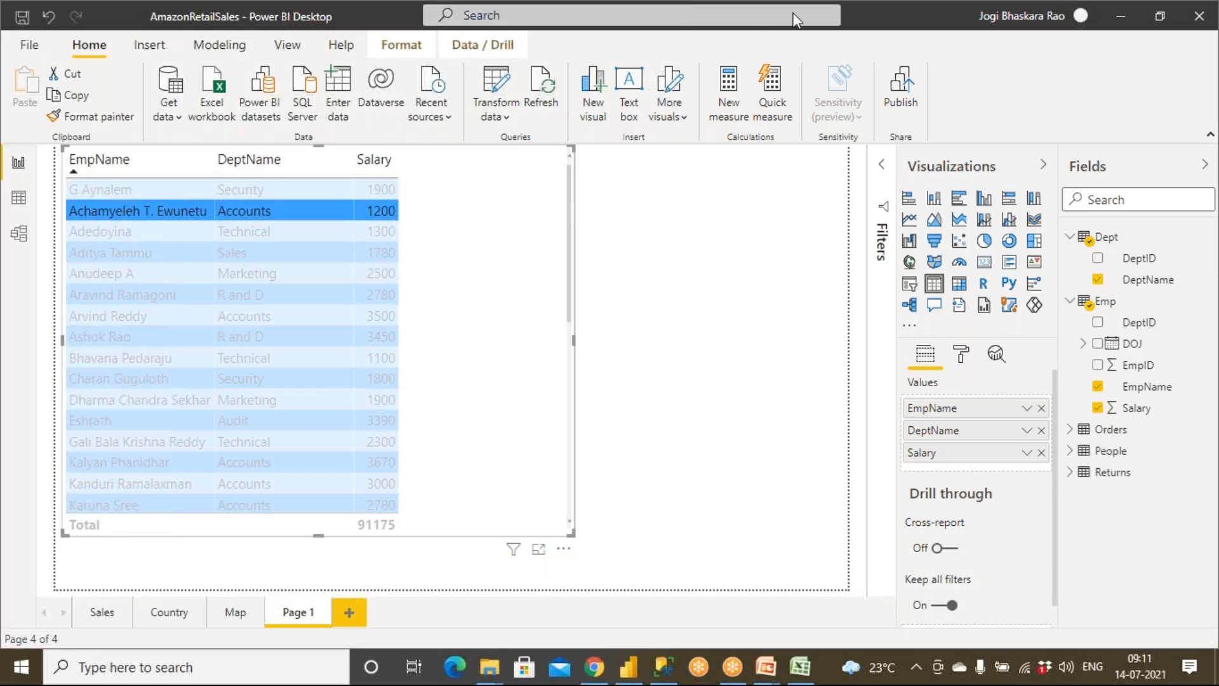
Step: Examine the relationship between the Dept and Emp tables in the Model view, including their ID fields, with a glance at the Excel source
mouse_move(50, 224)
mouse_down()
mouse_move(8, 221)
mouse_move(74, 246)
mouse_move(10, 216)
mouse_move(43, 312)
mouse_move(33, 383)
mouse_move(71, 343)
mouse_move(136, 363)
mouse_move(143, 336)
mouse_move(145, 350)
mouse_up()
mouse_move(162, 326)
mouse_down()
mouse_move(157, 338)
mouse_move(208, 320)
mouse_up()
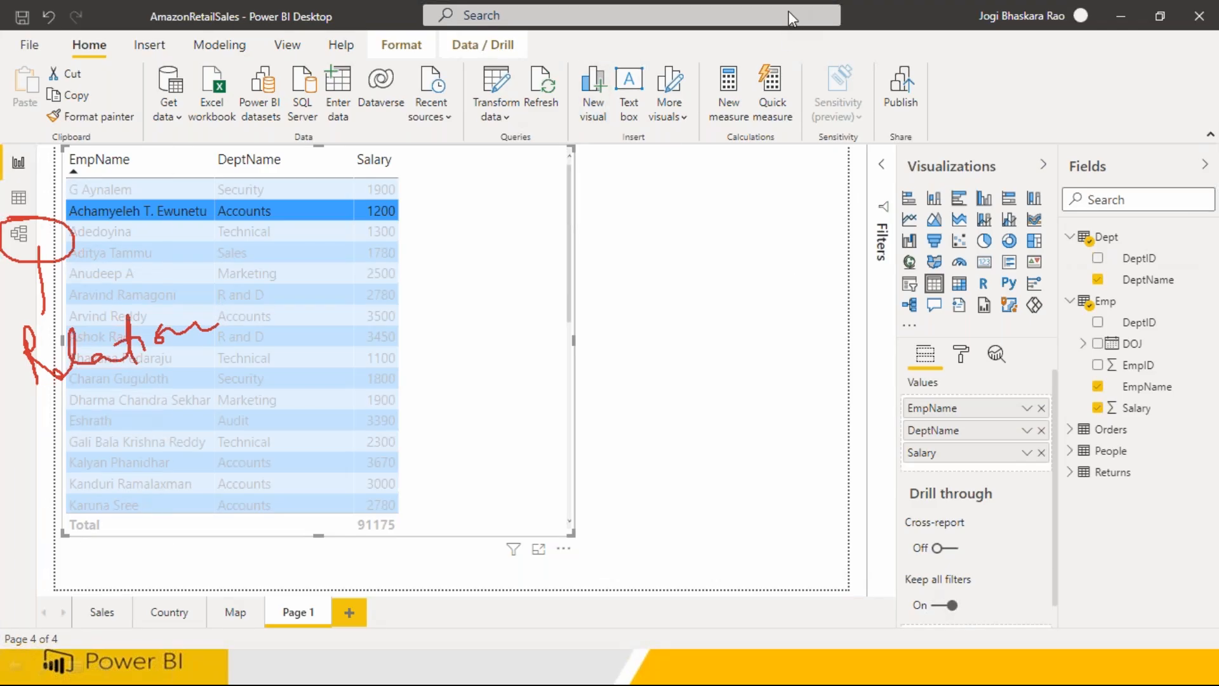
click(19, 233)
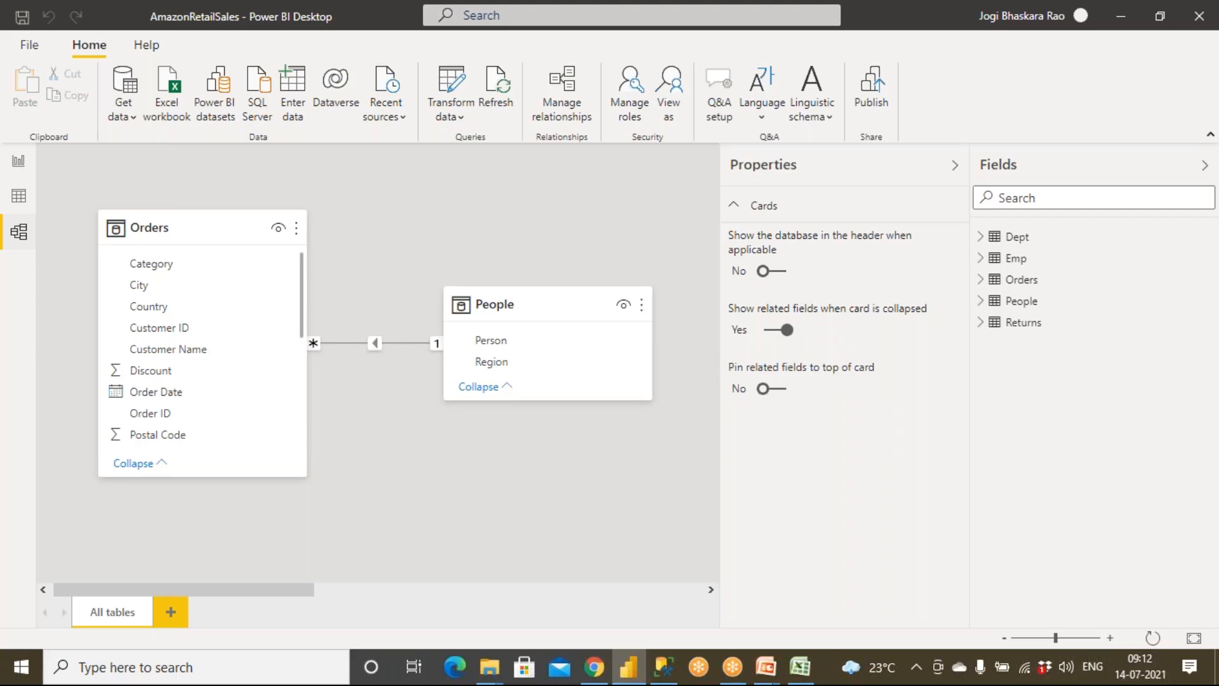
drag(256, 590, 685, 600)
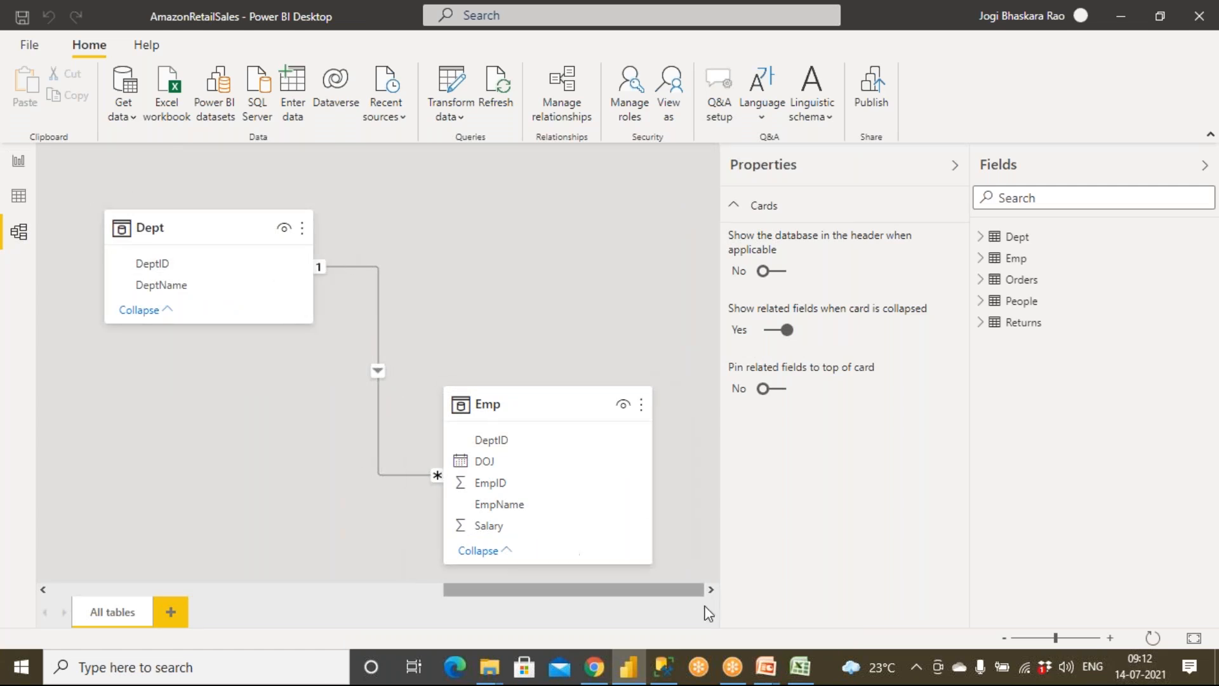
click(809, 675)
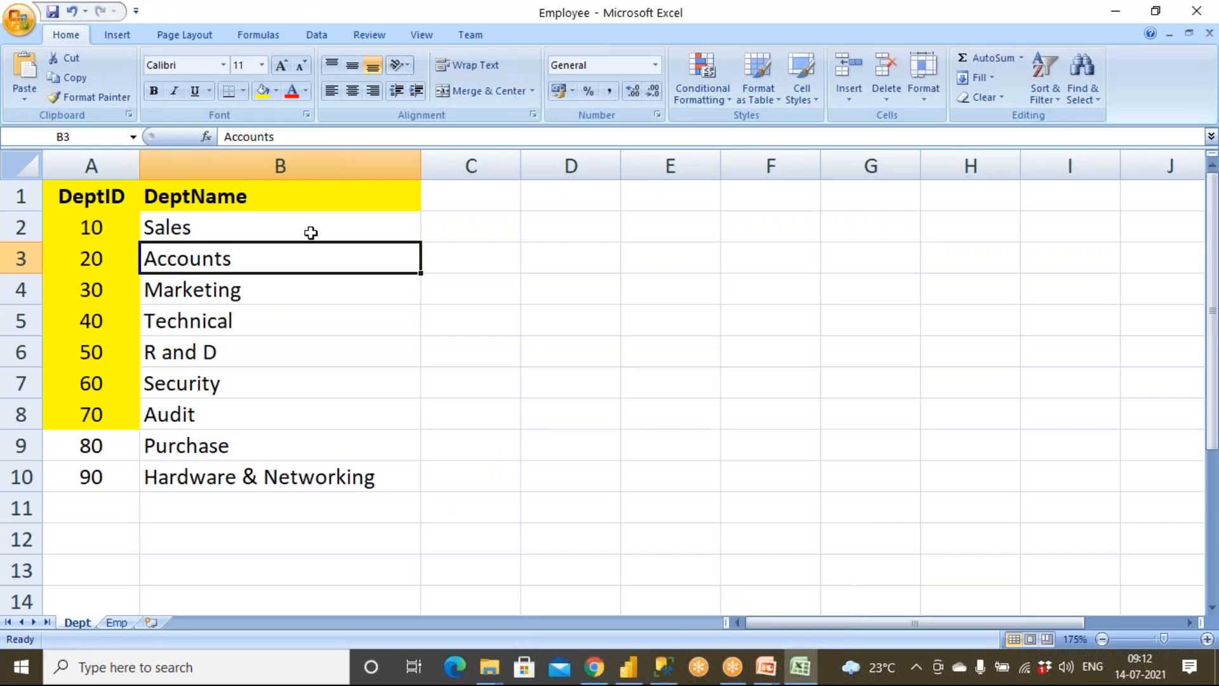
click(801, 673)
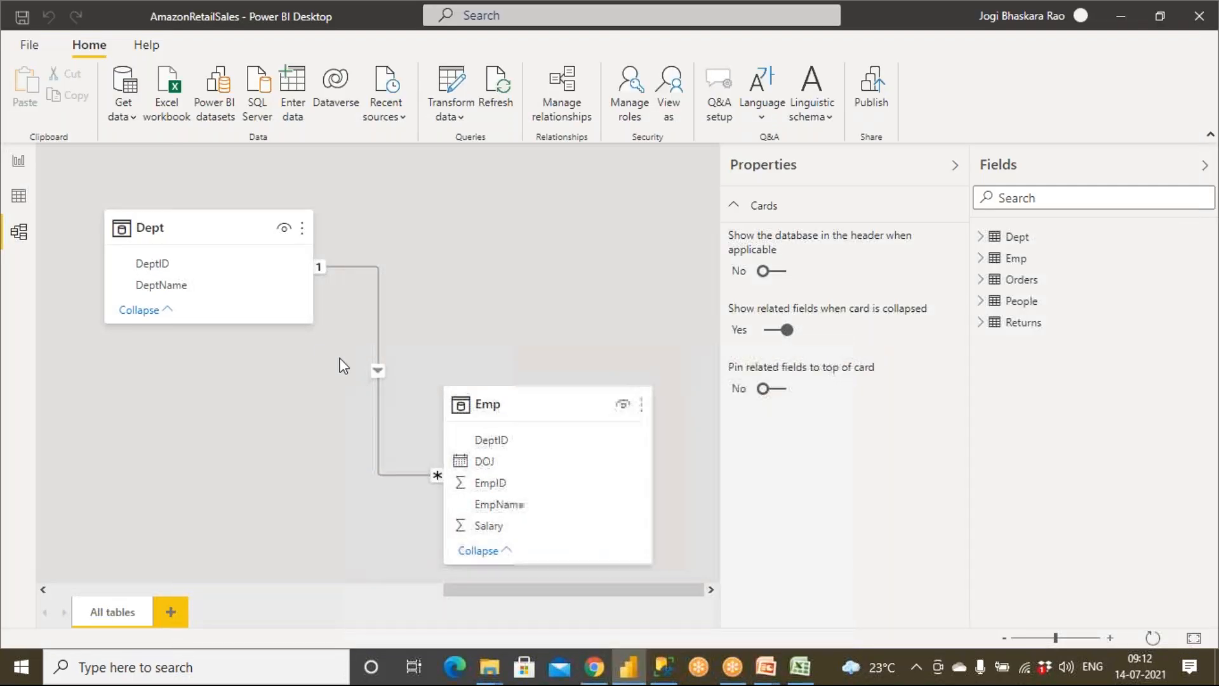
click(499, 484)
click(171, 266)
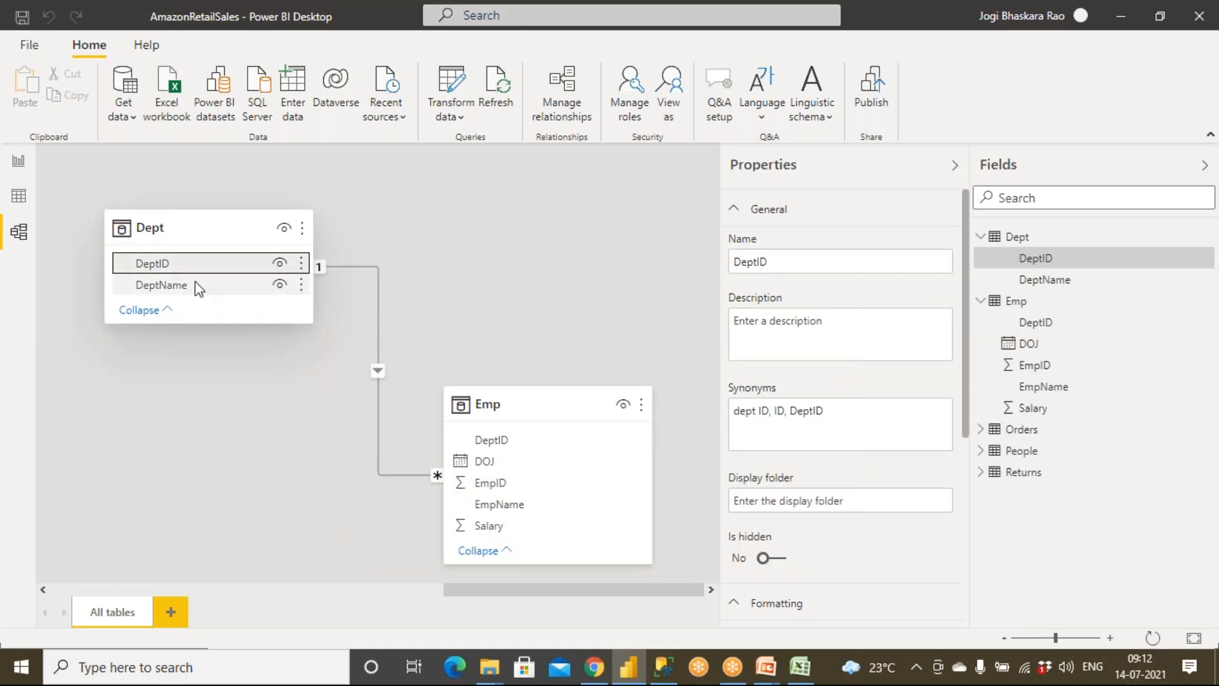
Step: Delete the relationship between the Dept and Emp tables
right_click(379, 348)
click(392, 360)
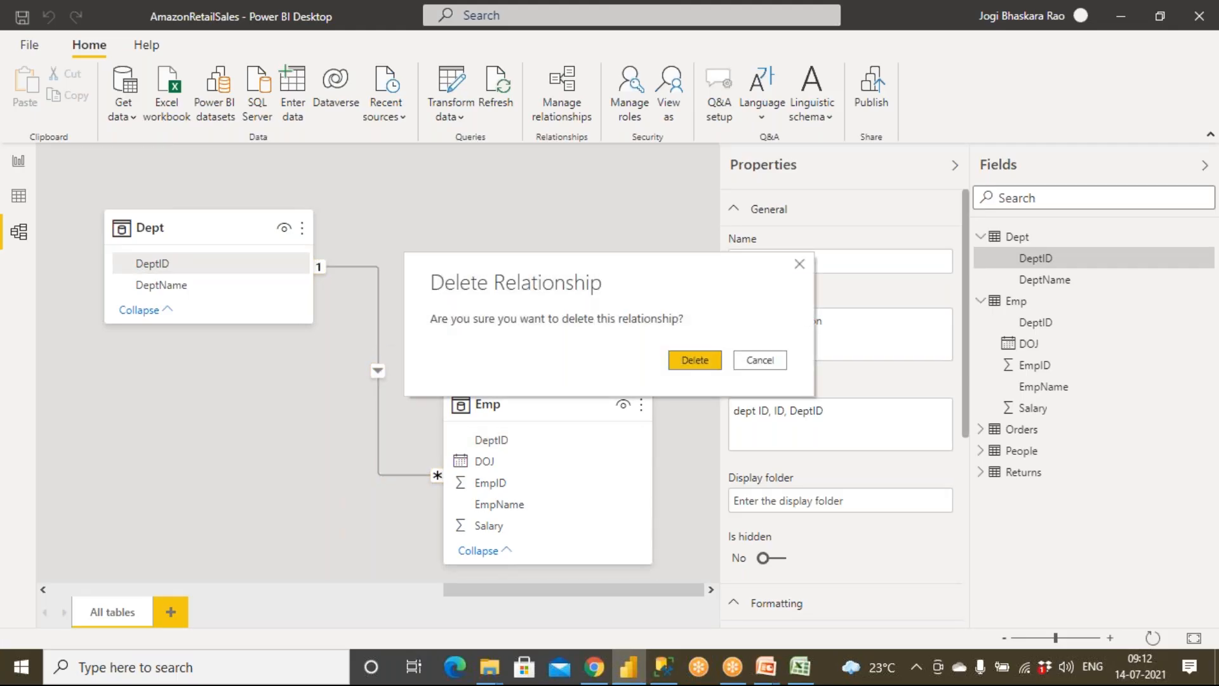
click(703, 370)
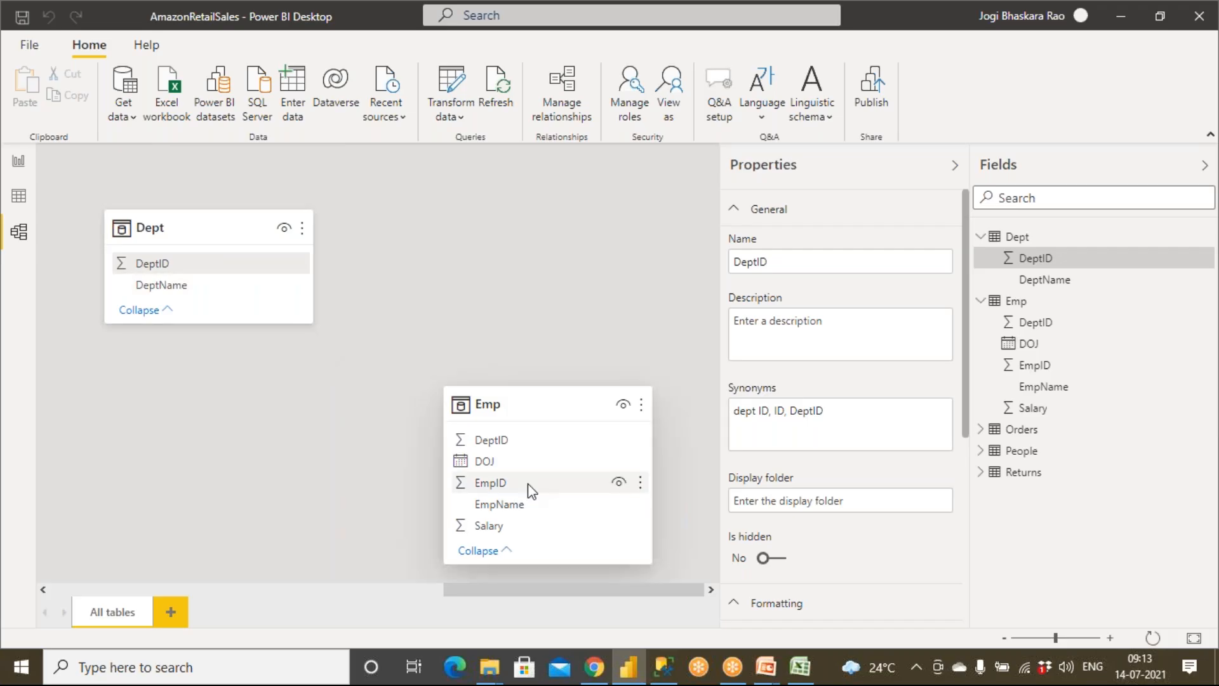
Step: Return to the report page and delete its existing table visual
mouse_move(179, 230)
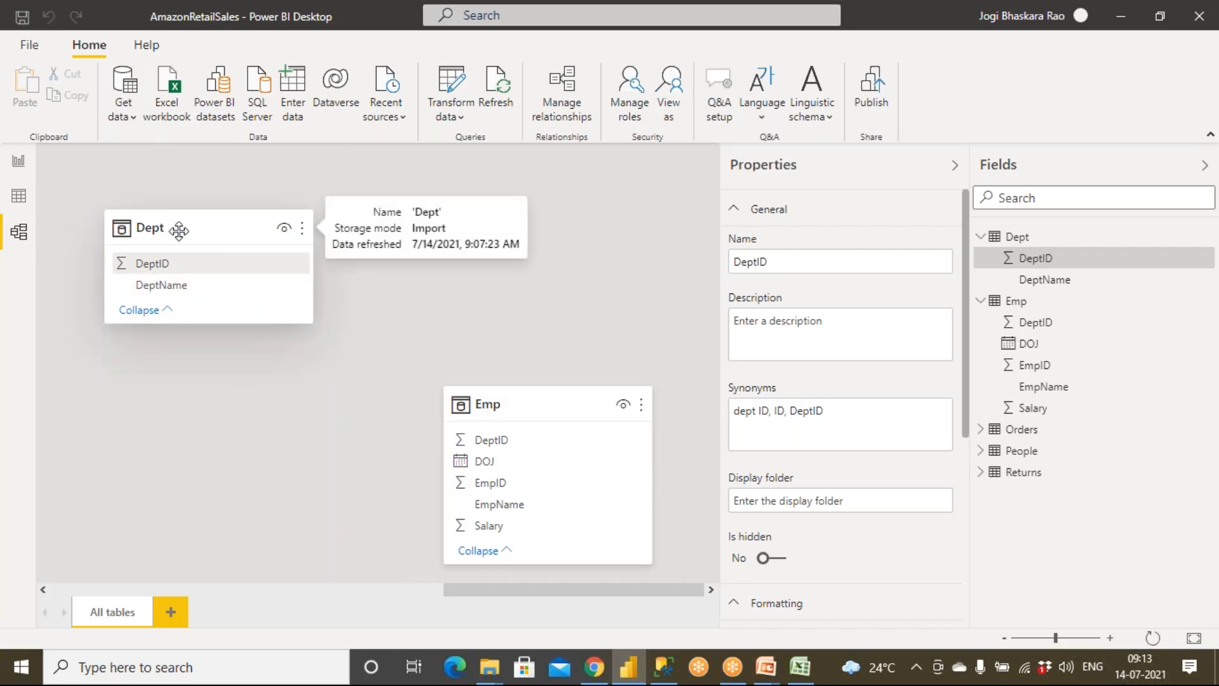
click(19, 198)
click(19, 164)
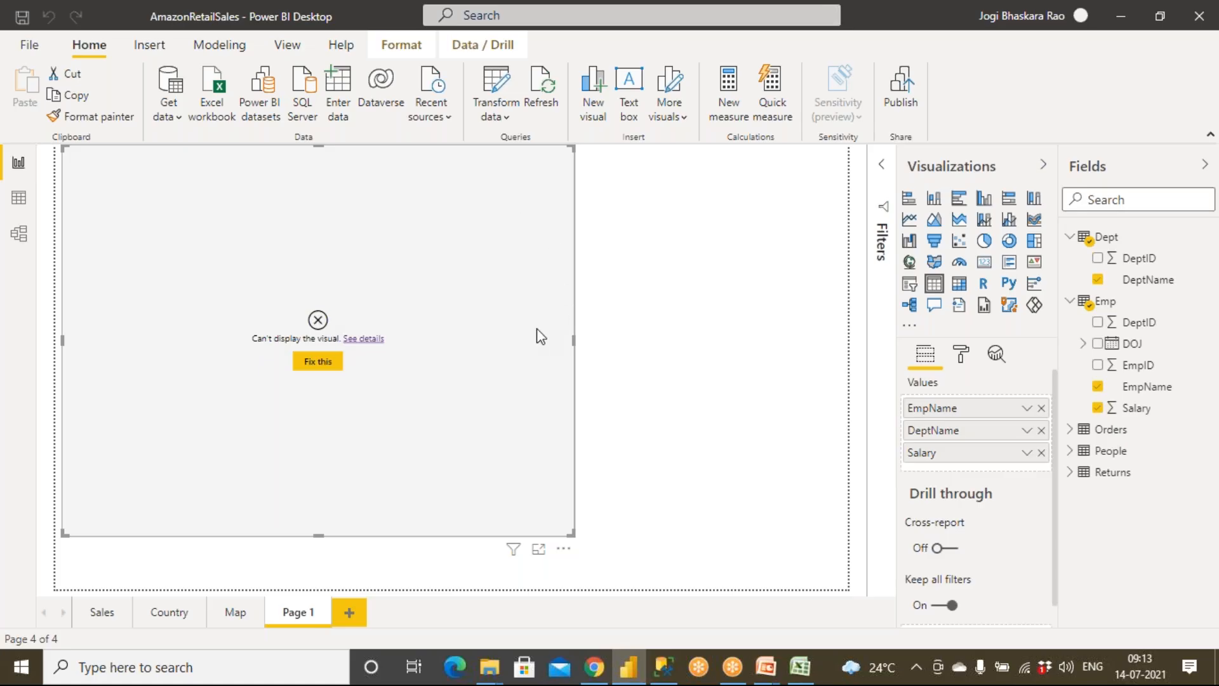
key(Delete)
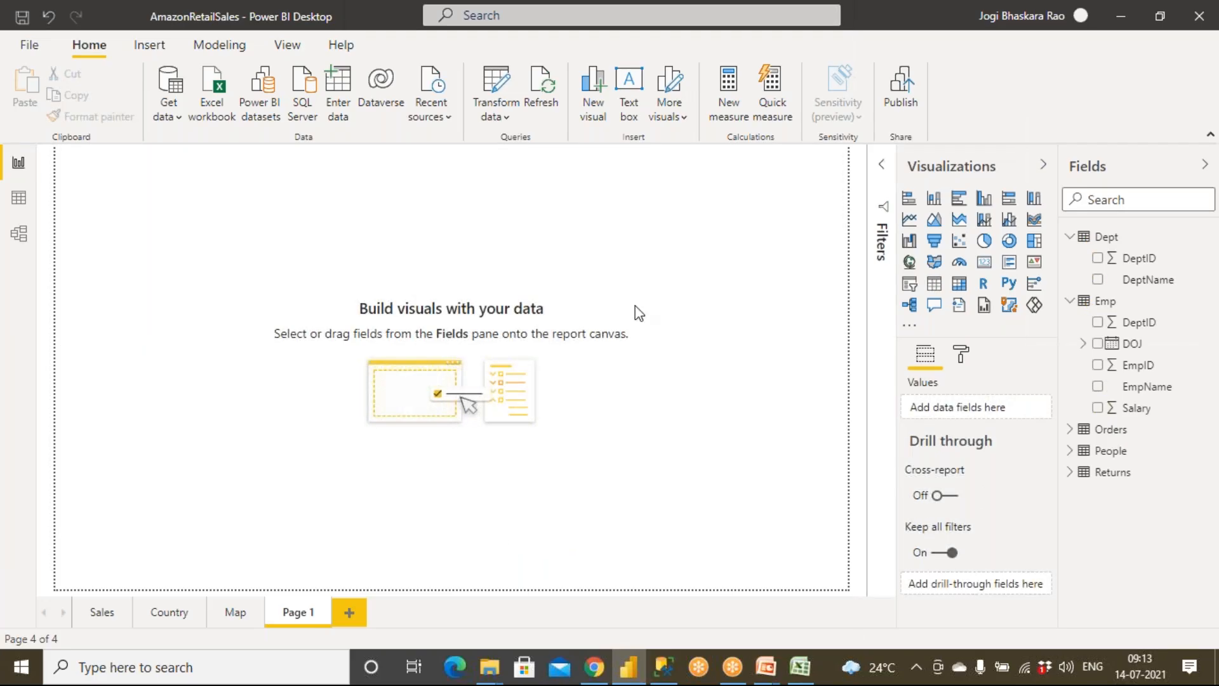
Step: Insert a table visual about two fifths of the page's width, listing Emp's EmpID with Don't summarize
click(939, 291)
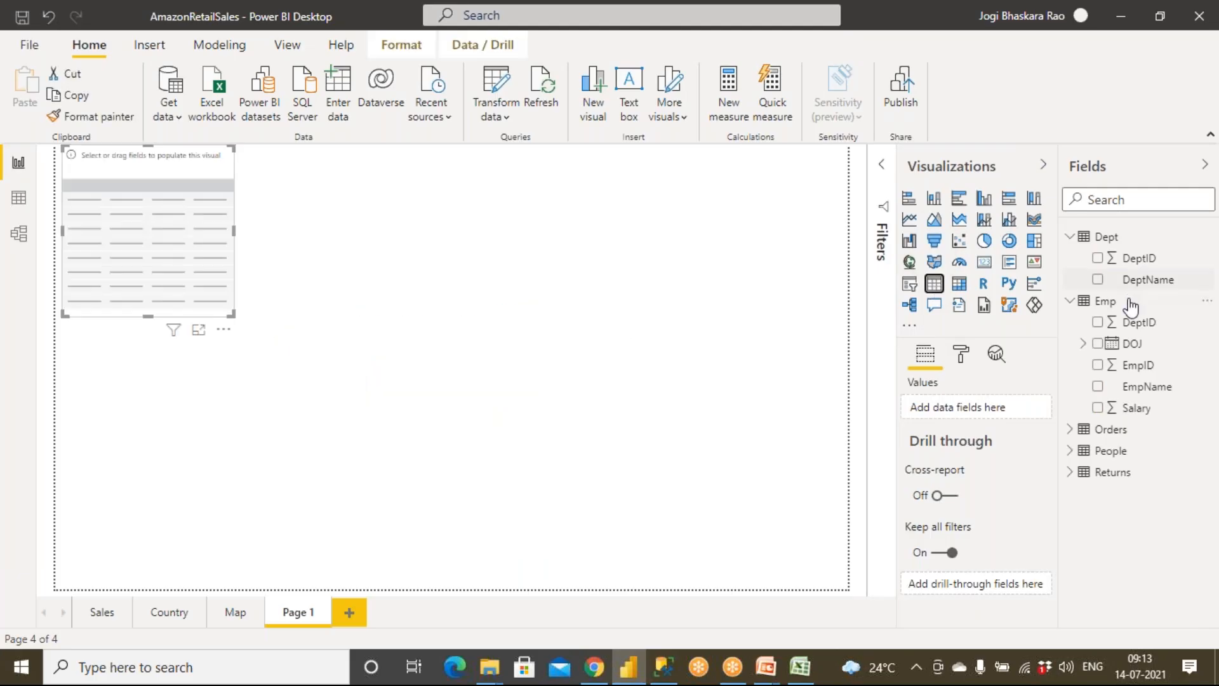
click(1070, 238)
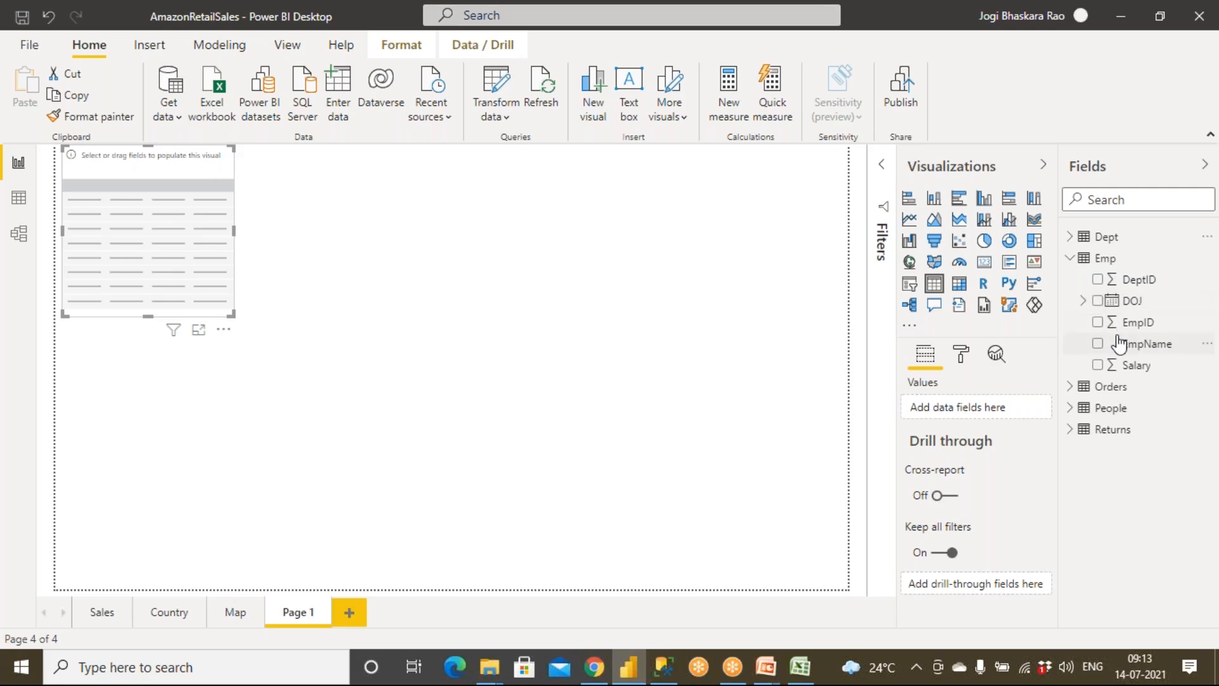
drag(1134, 327, 130, 247)
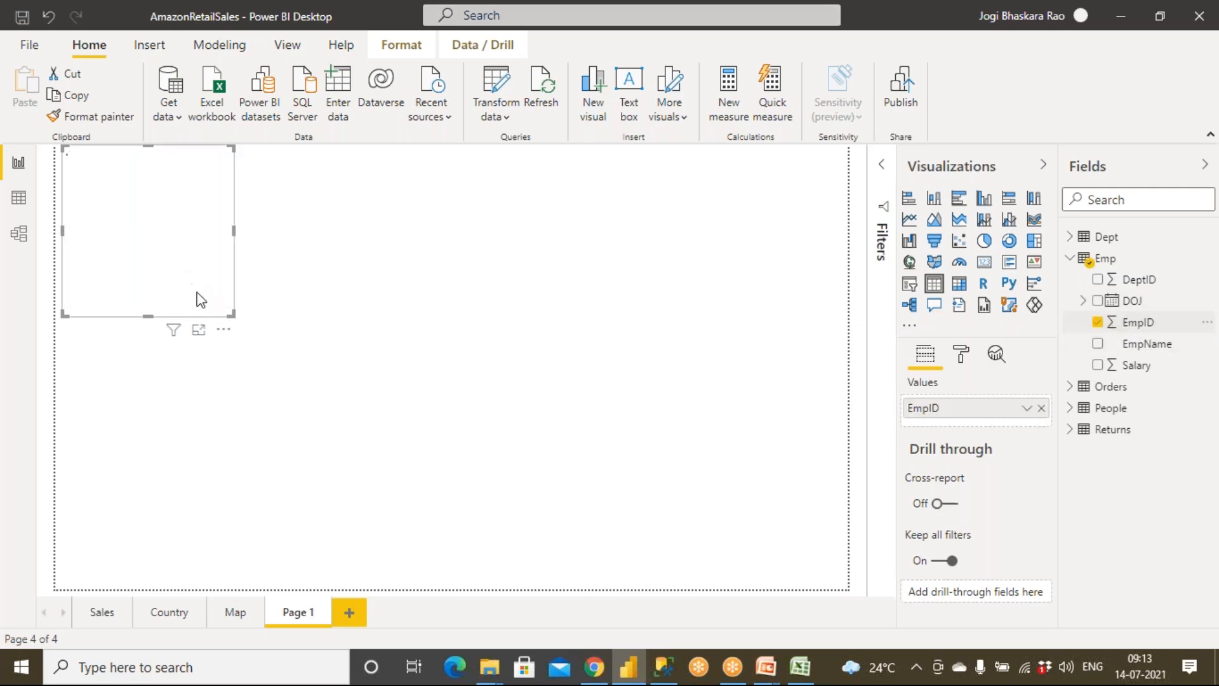
drag(230, 312, 365, 510)
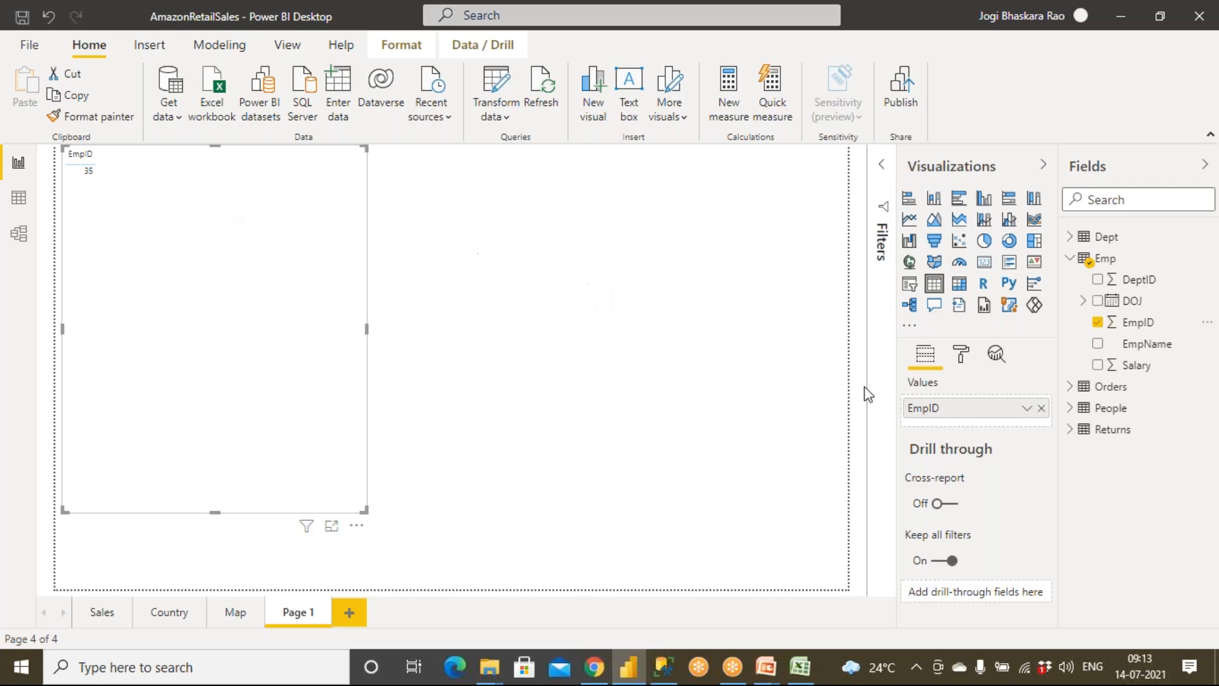
click(1025, 408)
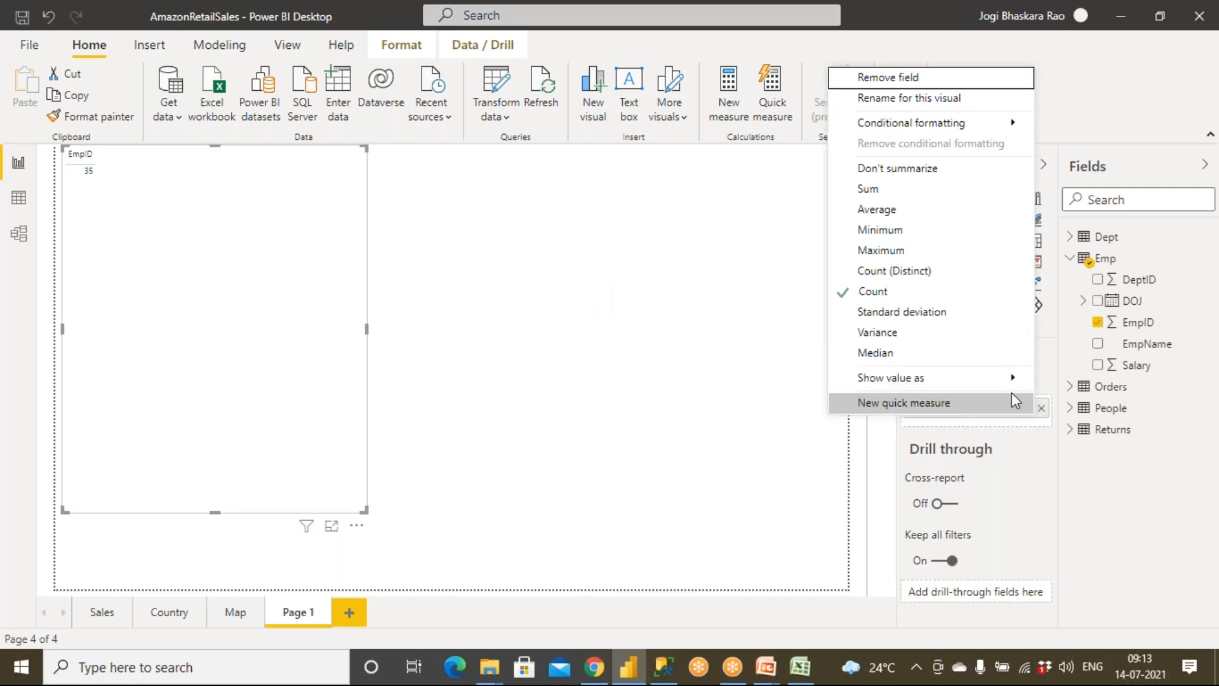
click(896, 169)
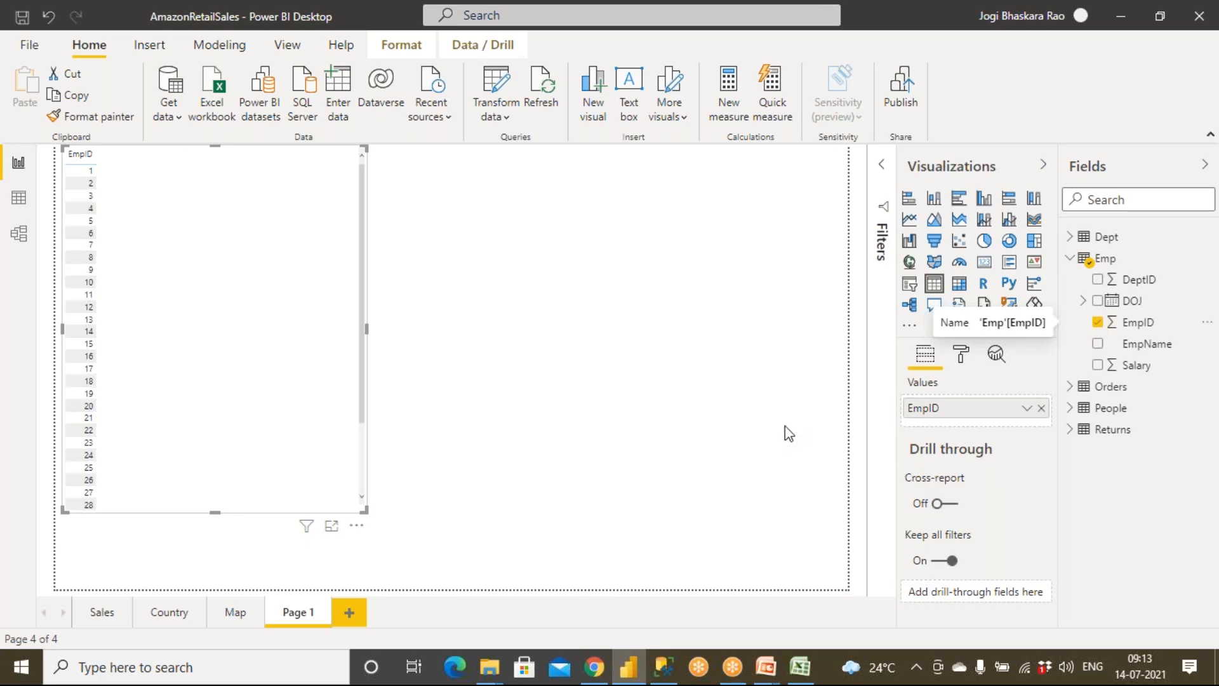
Step: Add Emp's EmpName and Salary fields and Dept's DeptName field to the table visual
drag(1152, 345, 219, 281)
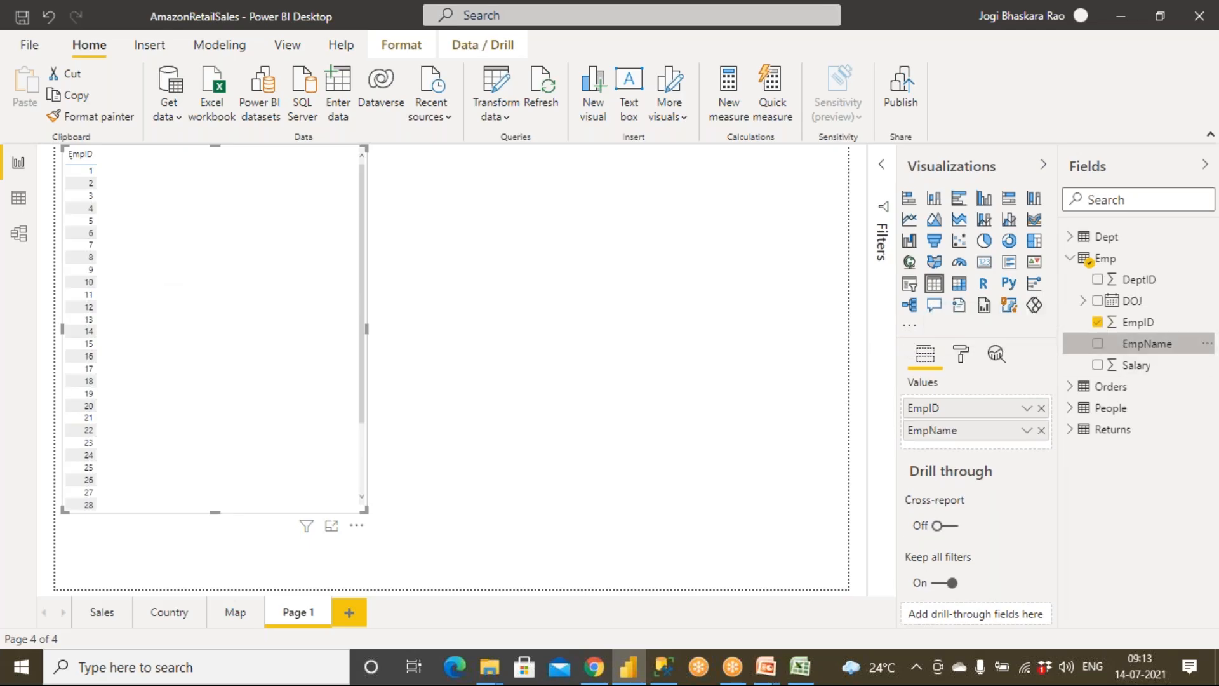
drag(1131, 366, 273, 349)
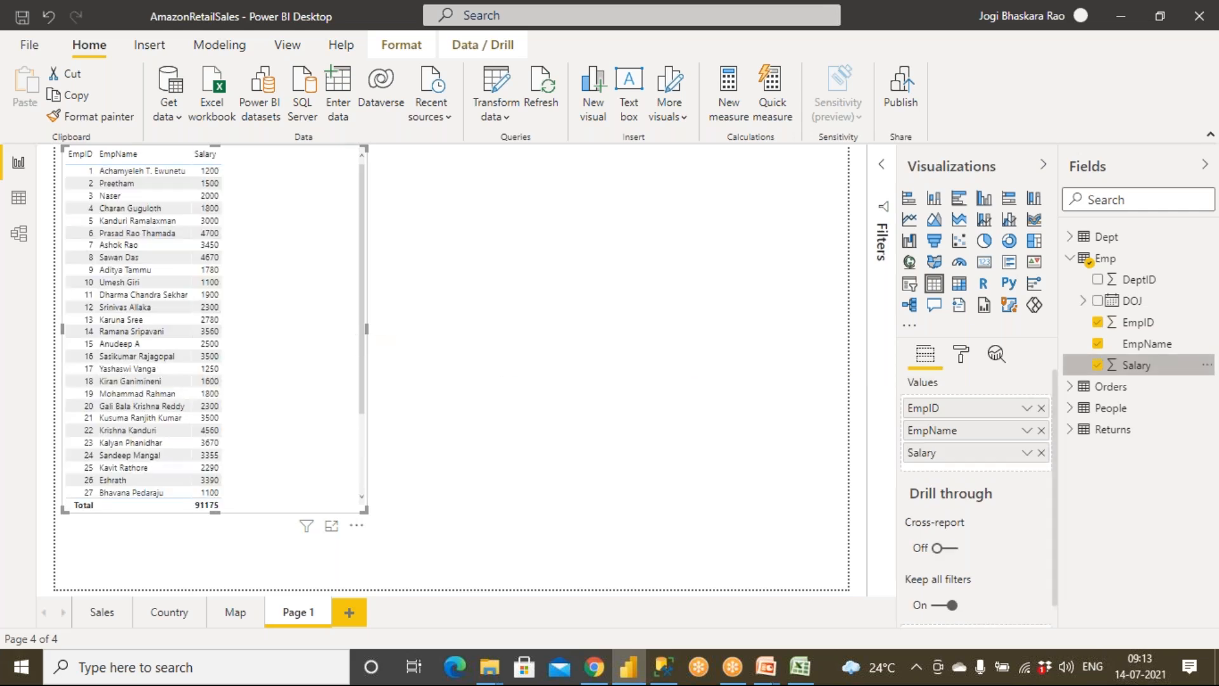
click(1068, 260)
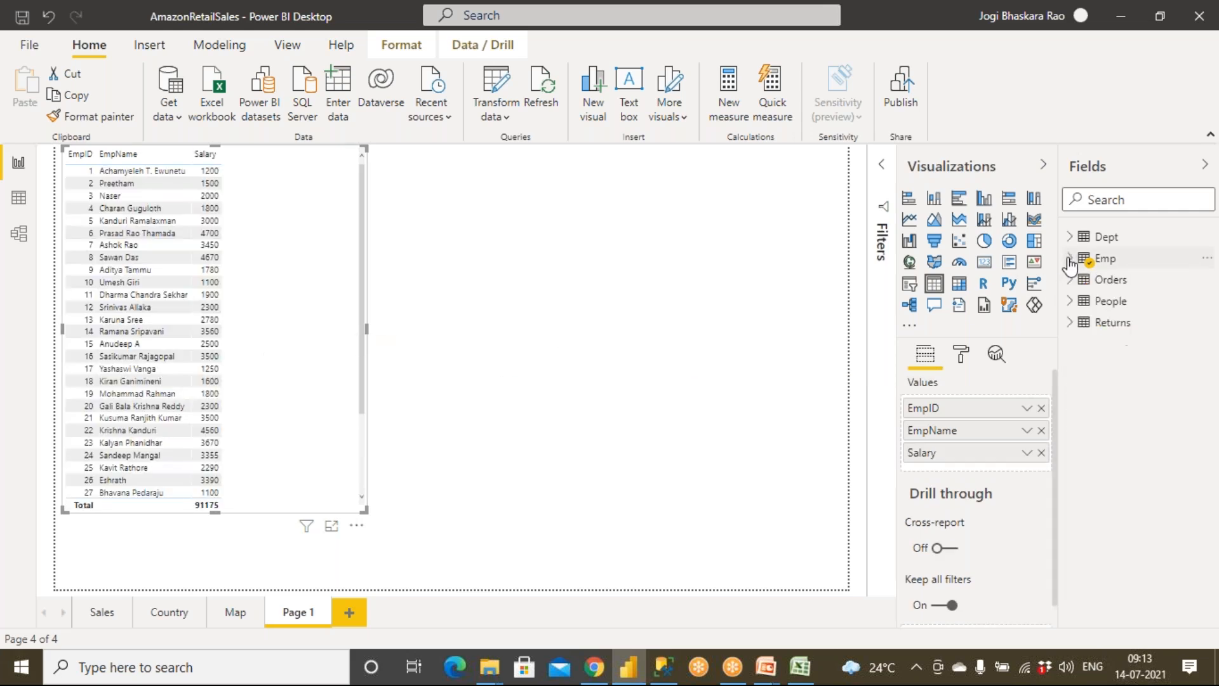
click(1071, 240)
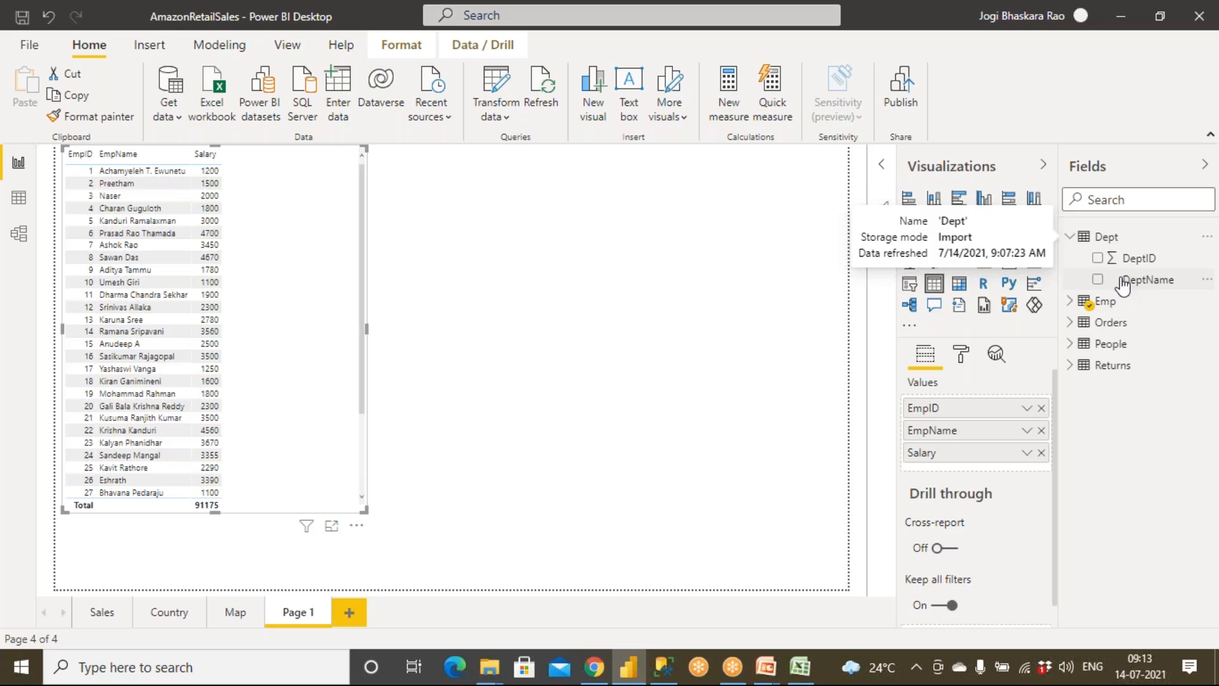
drag(1136, 287, 286, 267)
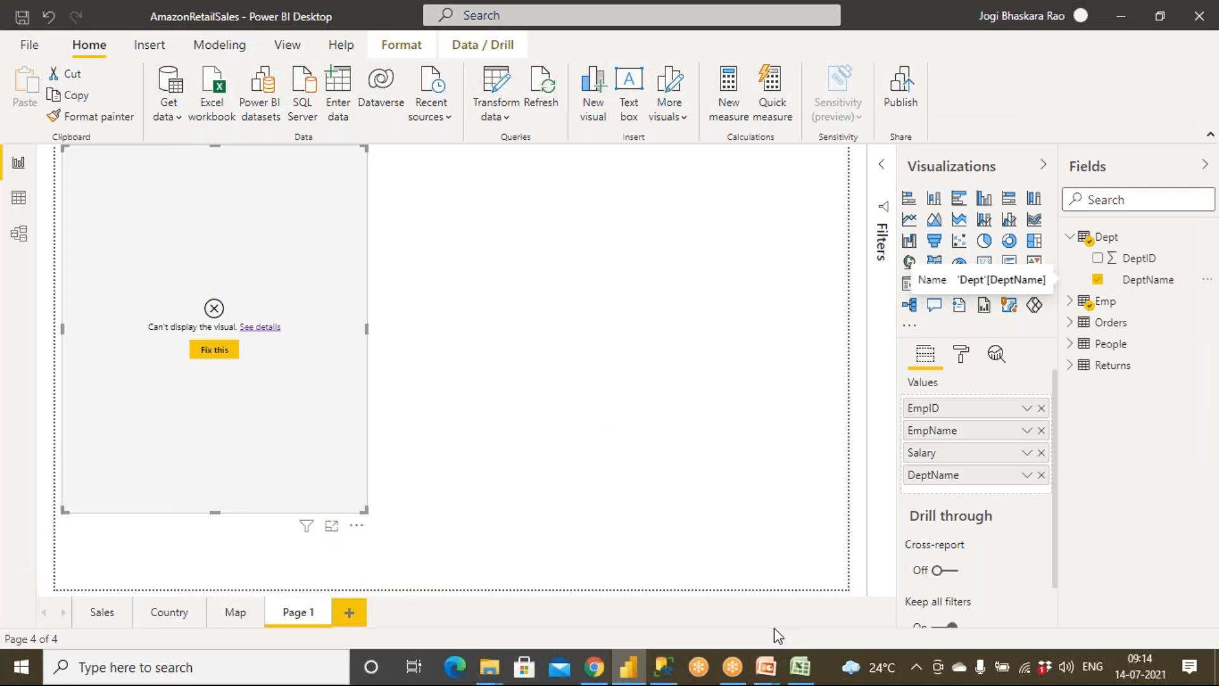
Step: Switch to the PowerPoint slide show and bring up the Relationships / Cardinality slide
mouse_move(766, 666)
click(826, 620)
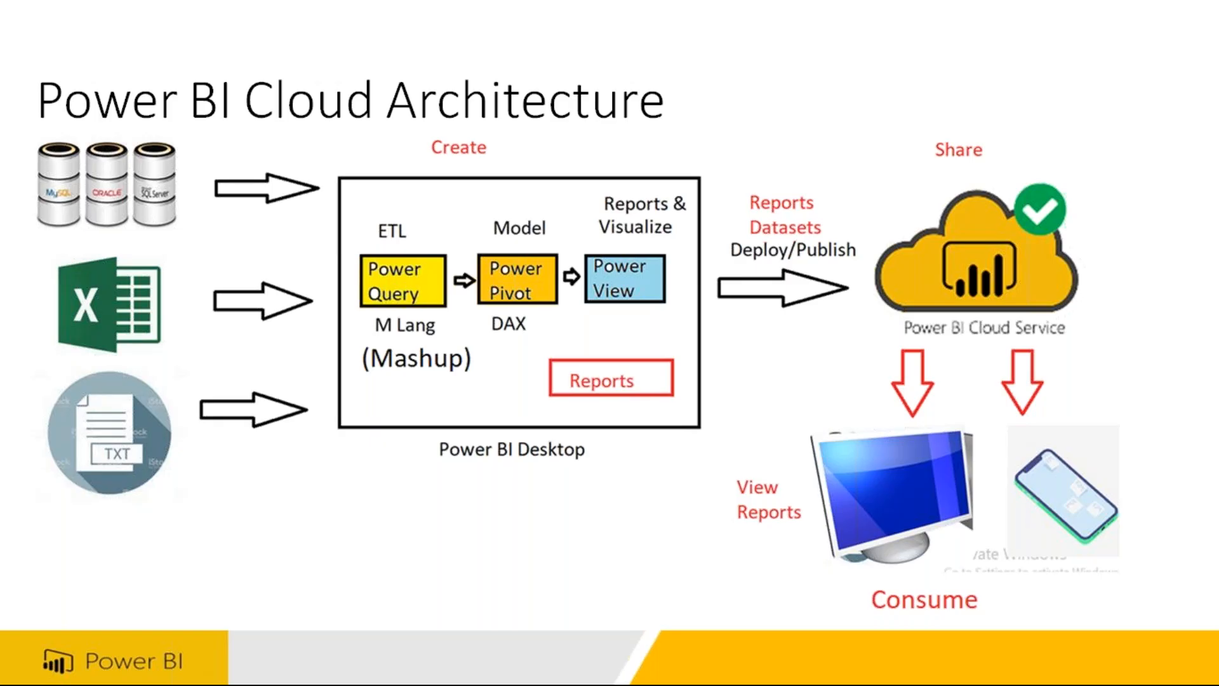
click(160, 520)
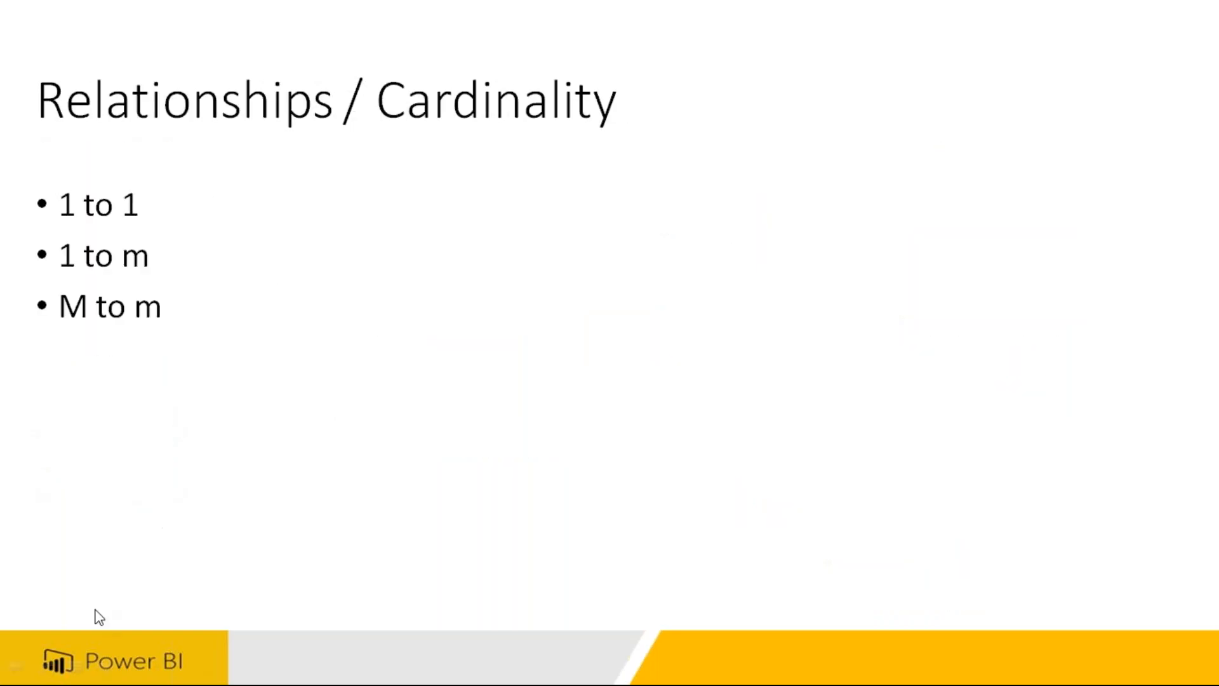